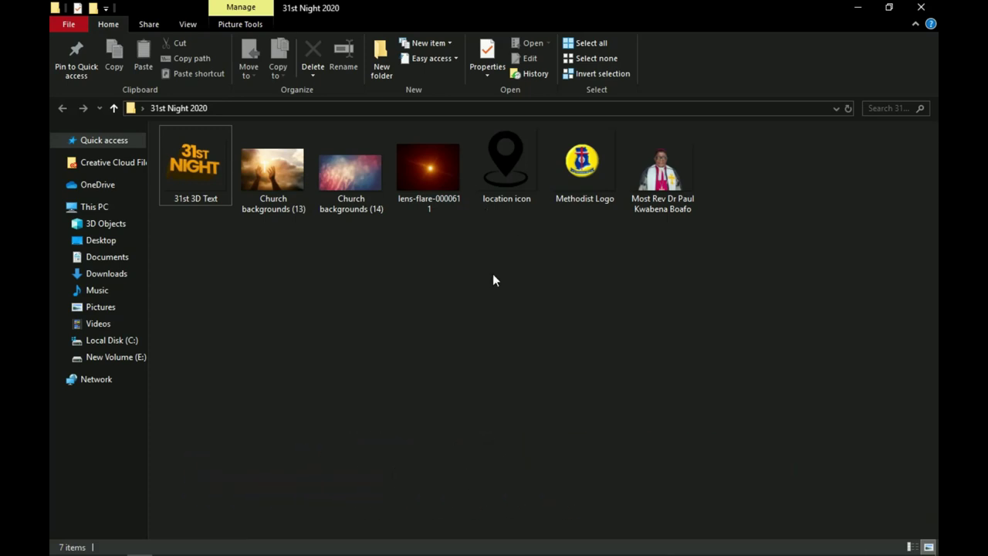
Step: Create a new 8 x 8 inch Photoshop document at 300 pixels/inch in RGB color with a white background
{"action": "left_click", "coordinate": [90, 10]}
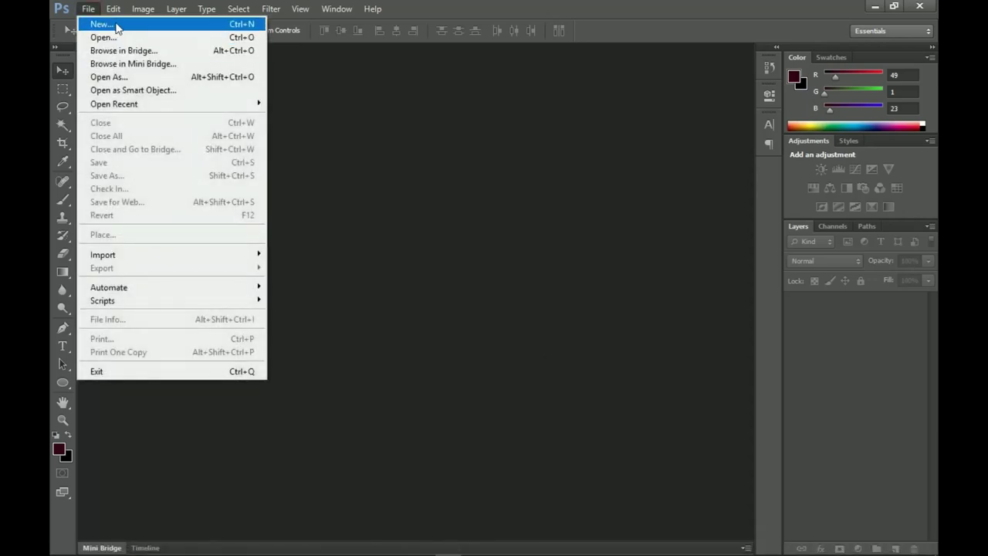
{"action": "left_click", "coordinate": [115, 25]}
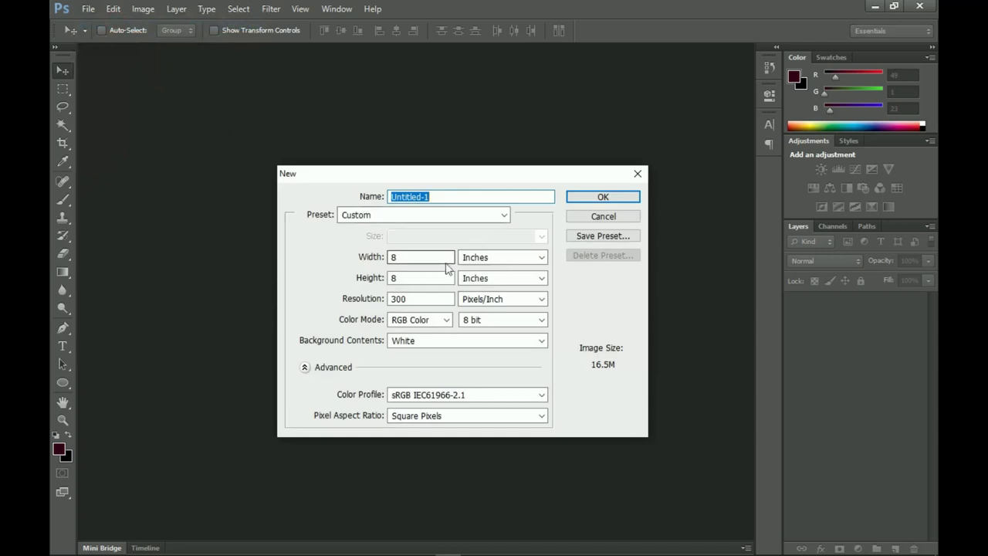
{"action": "left_click_drag", "start_coordinate": [493, 135], "coordinate": [490, 141]}
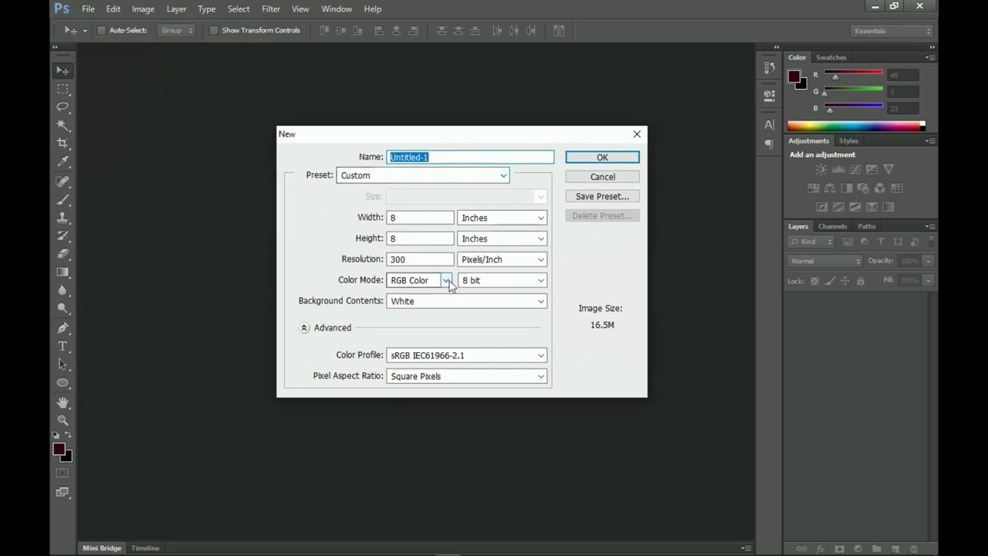
{"action": "left_click", "coordinate": [614, 159]}
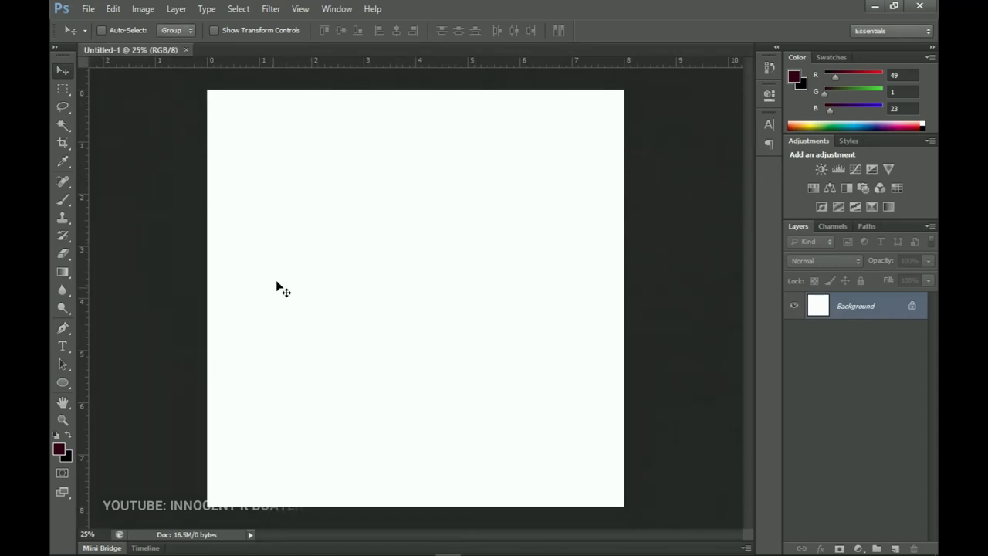
Step: Draw a rectangle shape about 2684 x 1312 px covering the upper half of the canvas and overlapping its side edges
{"action": "left_click", "coordinate": [65, 383]}
{"action": "right_click", "coordinate": [67, 384]}
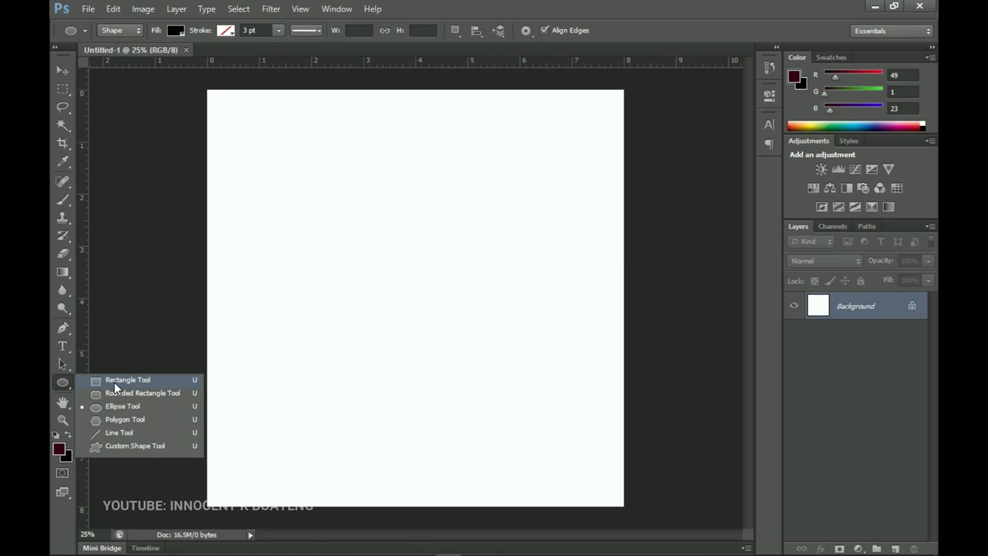
{"action": "left_click", "coordinate": [114, 380]}
{"action": "left_click_drag", "start_coordinate": [181, 74], "coordinate": [645, 303]}
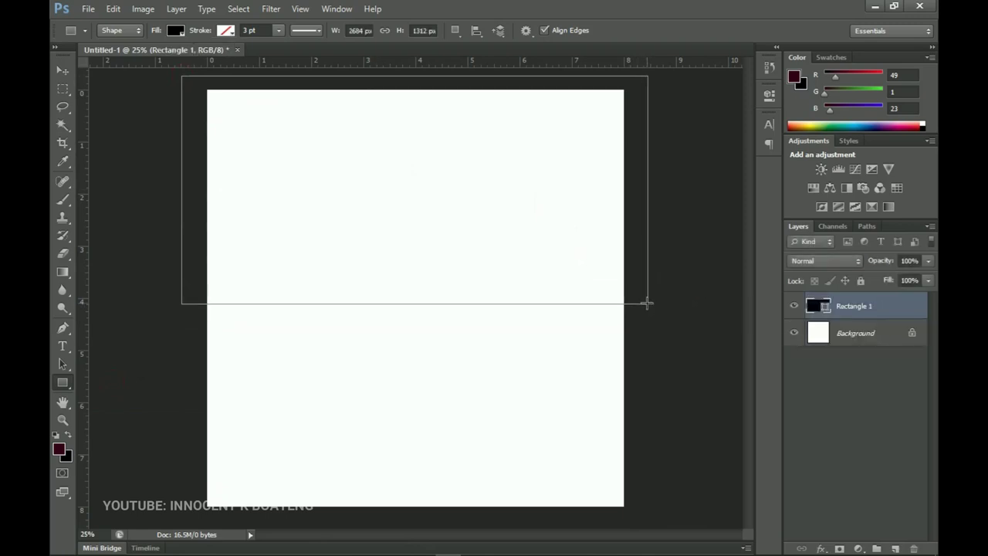
Step: Change the rectangle's fill color to dark maroon #310117
{"action": "double_click", "coordinate": [819, 306]}
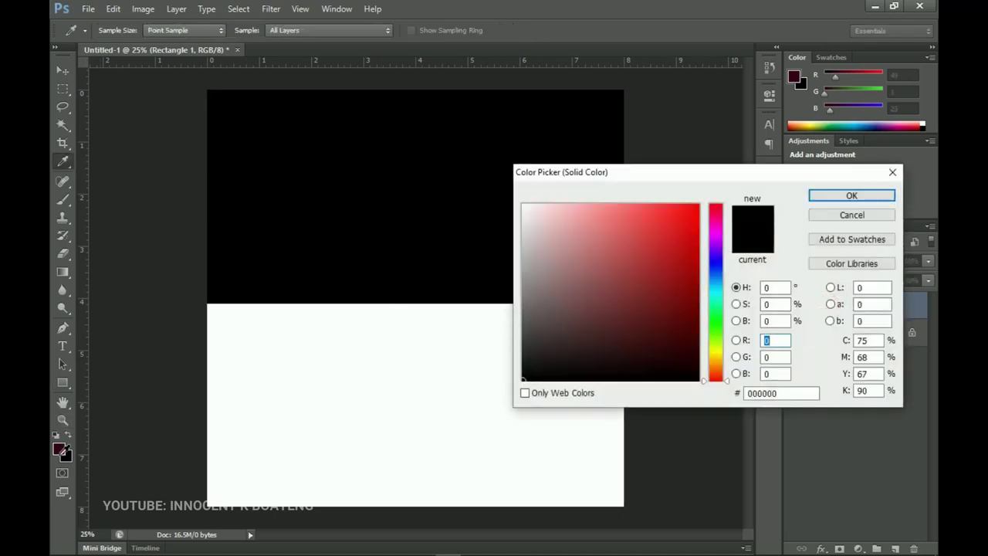
{"action": "left_click", "coordinate": [60, 446]}
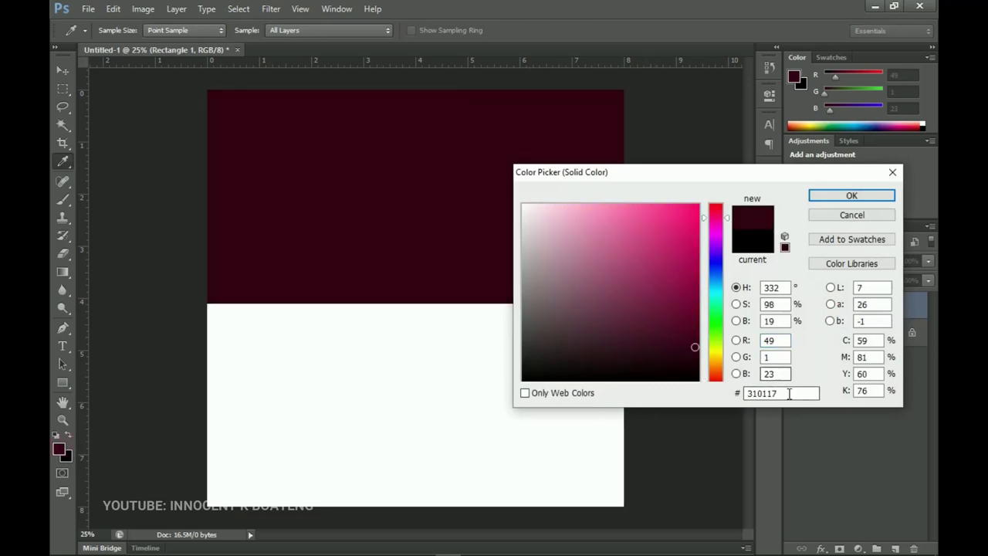
{"action": "double_click", "coordinate": [791, 394]}
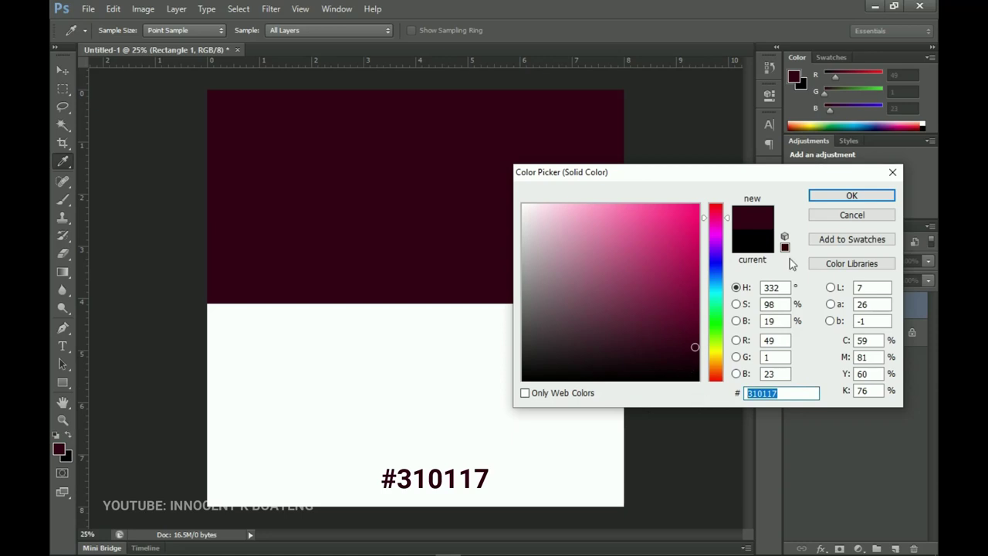
{"action": "left_click", "coordinate": [853, 197]}
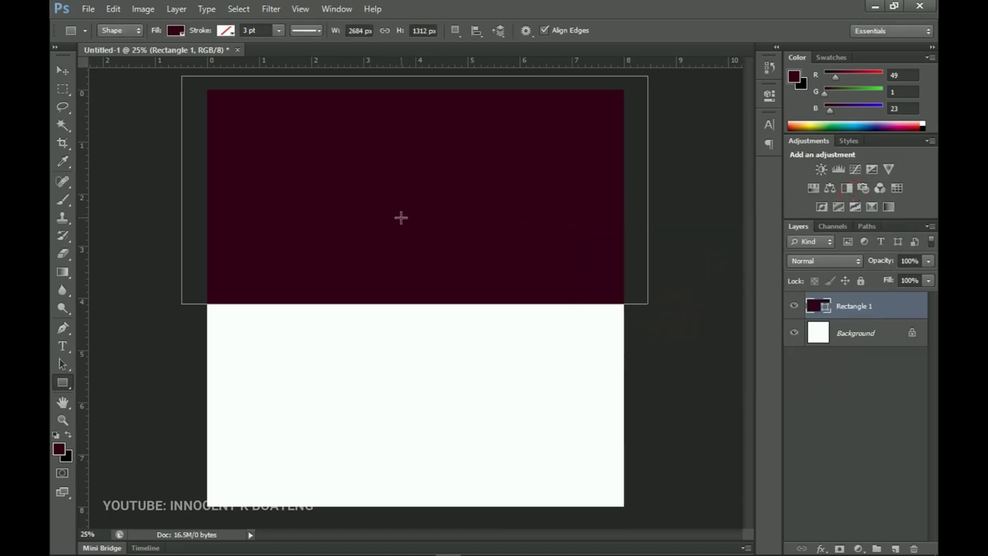
{"action": "key", "text": "v"}
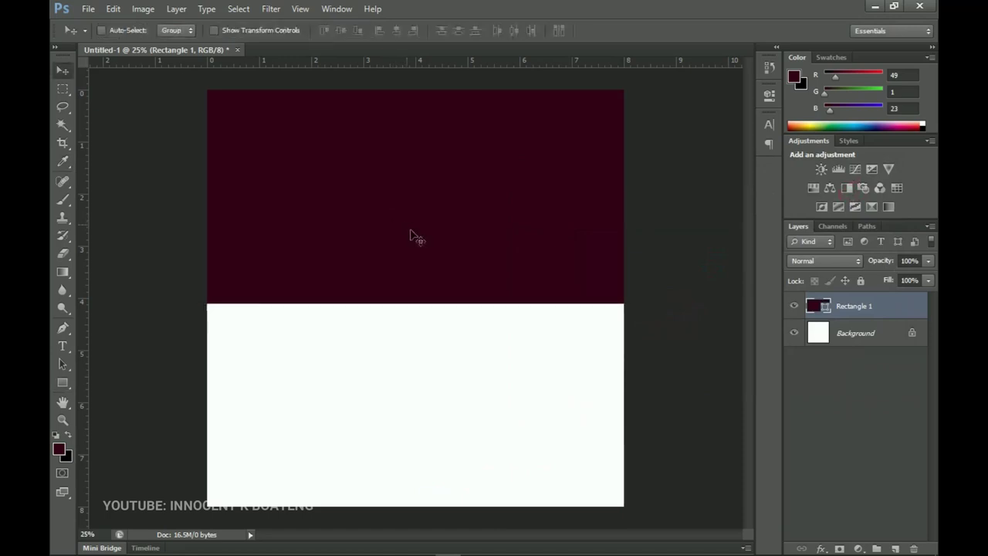
Step: Rasterize the rectangle layer and cut a jagged torn edge along its bottom by deleting a freehand Lasso selection
{"action": "right_click", "coordinate": [888, 309]}
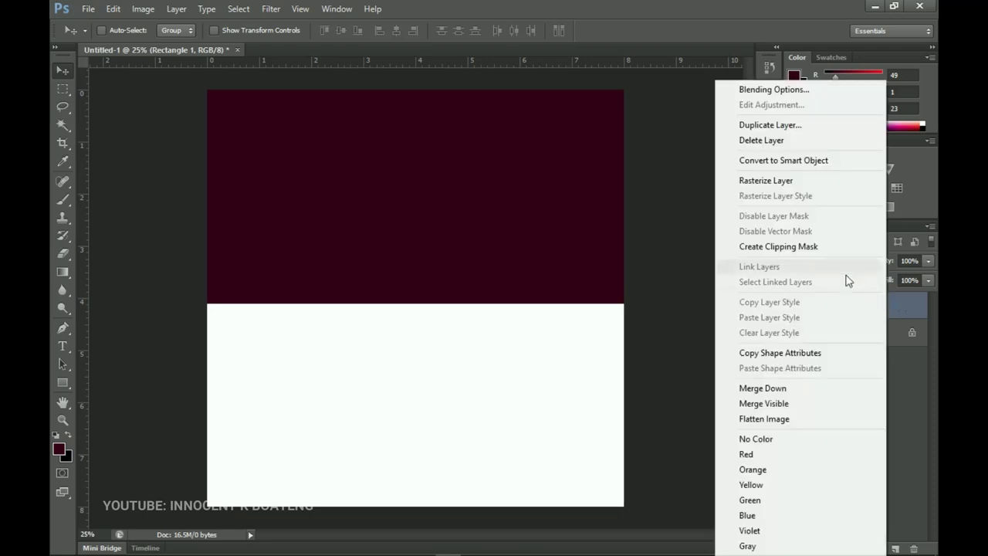
{"action": "left_click", "coordinate": [778, 182]}
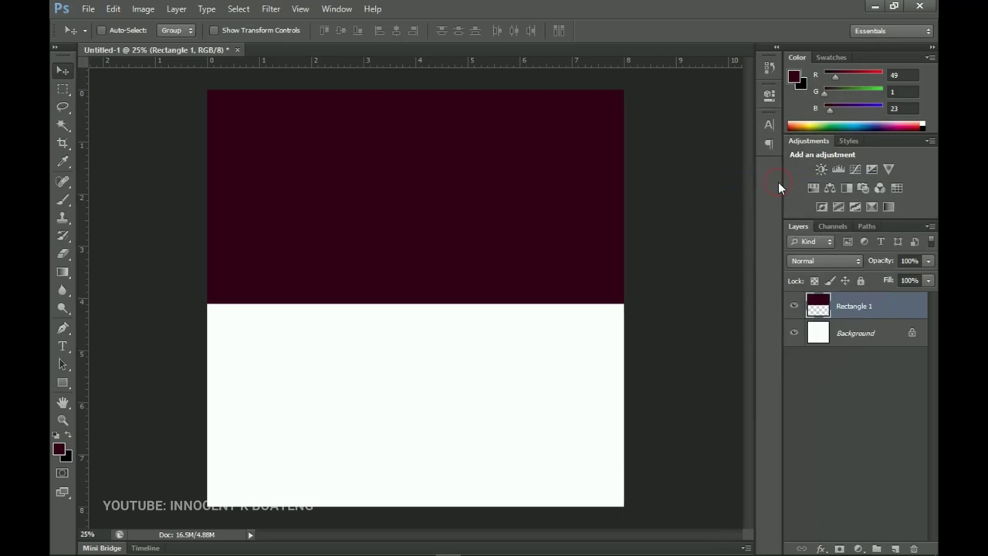
{"action": "left_click", "coordinate": [62, 110]}
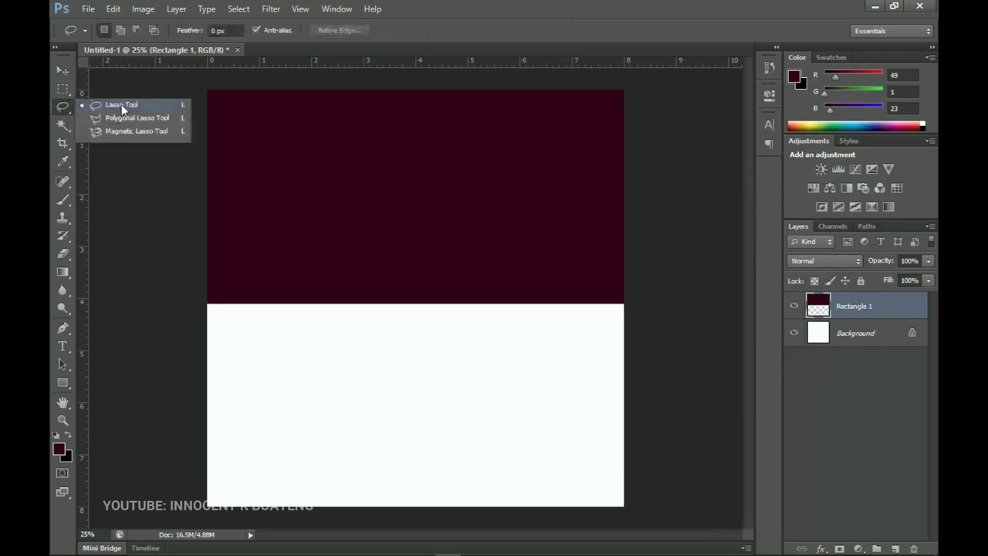
{"action": "left_click", "coordinate": [121, 104]}
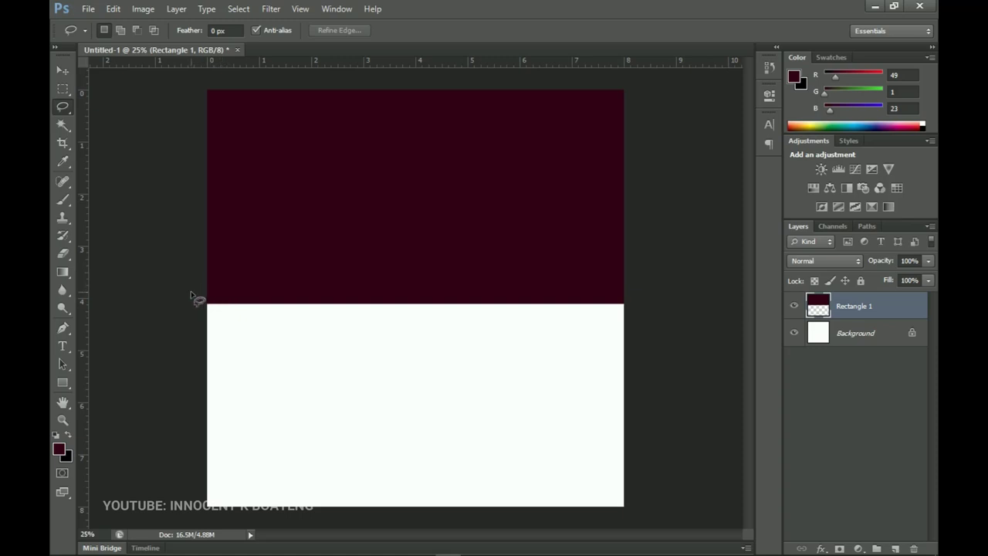
{"action": "mouse_move", "coordinate": [200, 281]}
{"action": "left_mouse_down"}
{"action": "mouse_move", "coordinate": [266, 271]}
{"action": "mouse_move", "coordinate": [272, 281]}
{"action": "mouse_move", "coordinate": [307, 264]}
{"action": "mouse_move", "coordinate": [384, 284]}
{"action": "mouse_move", "coordinate": [411, 270]}
{"action": "mouse_move", "coordinate": [526, 279]}
{"action": "mouse_move", "coordinate": [562, 264]}
{"action": "mouse_move", "coordinate": [614, 276]}
{"action": "mouse_move", "coordinate": [620, 289]}
{"action": "mouse_move", "coordinate": [635, 277]}
{"action": "mouse_move", "coordinate": [655, 378]}
{"action": "mouse_move", "coordinate": [619, 422]}
{"action": "mouse_move", "coordinate": [362, 422]}
{"action": "mouse_move", "coordinate": [162, 386]}
{"action": "mouse_move", "coordinate": [169, 339]}
{"action": "mouse_move", "coordinate": [216, 289]}
{"action": "left_mouse_up"}
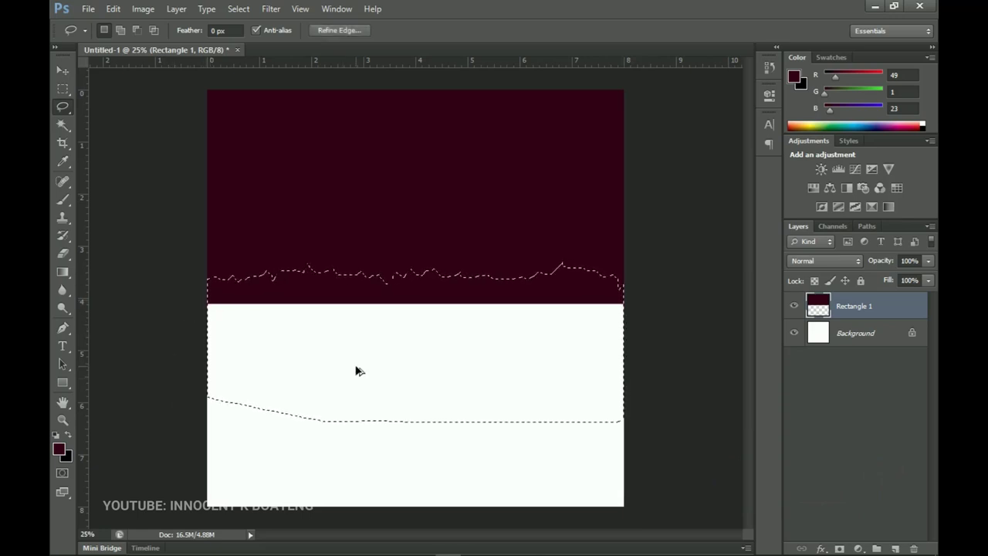
{"action": "key", "text": "Delete"}
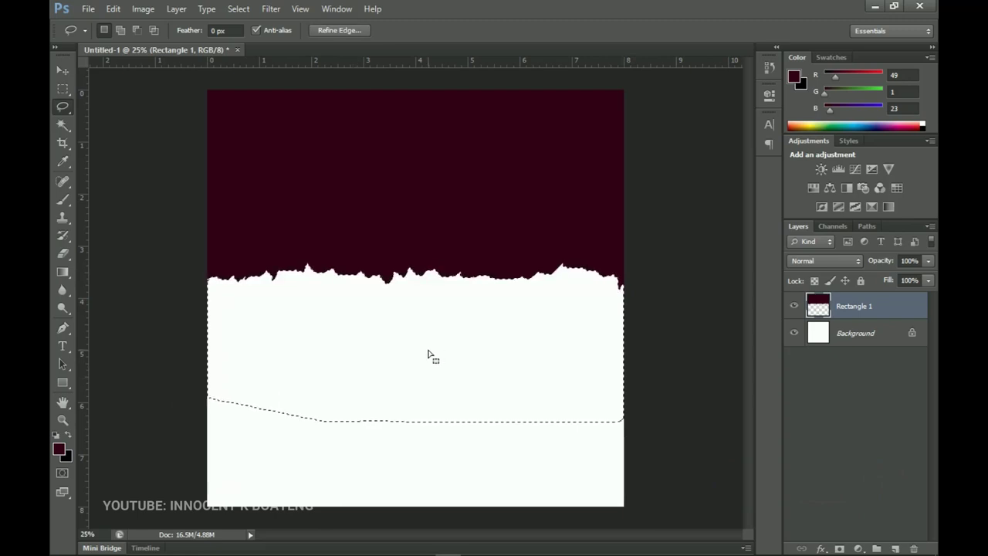
{"action": "key", "text": "ctrl+d"}
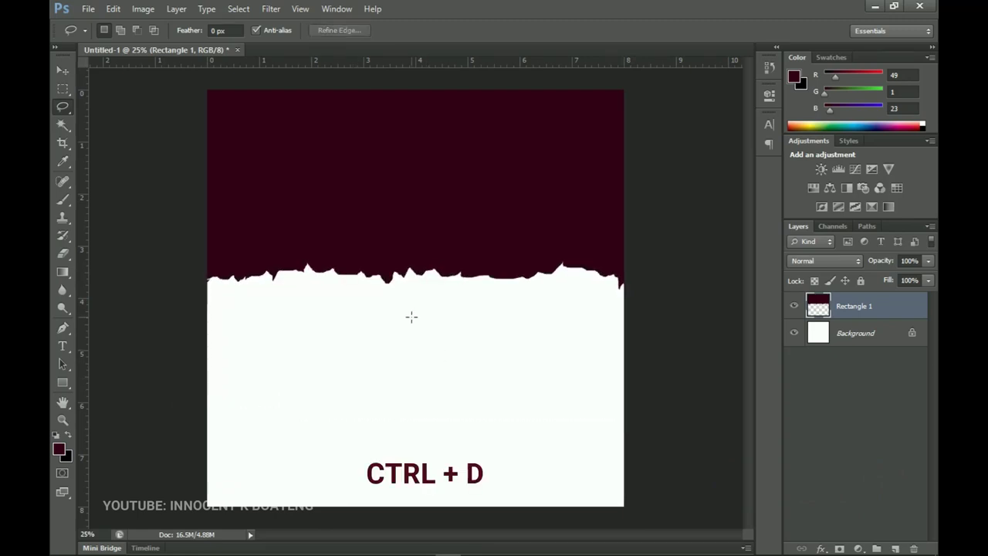
Step: Enlarge the maroon shape by about 10% and move it down so its torn edge sits around the canvas middle
{"action": "key", "text": "v"}
{"action": "mouse_move", "coordinate": [519, 245]}
{"action": "left_mouse_down"}
{"action": "mouse_move", "coordinate": [512, 307]}
{"action": "mouse_move", "coordinate": [516, 247]}
{"action": "left_mouse_up"}
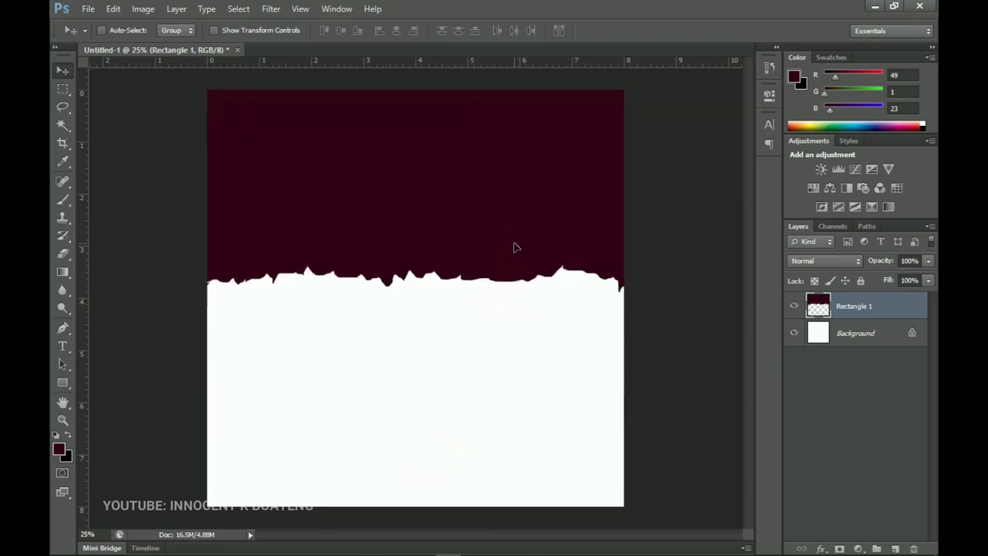
{"action": "key", "text": "ctrl+t"}
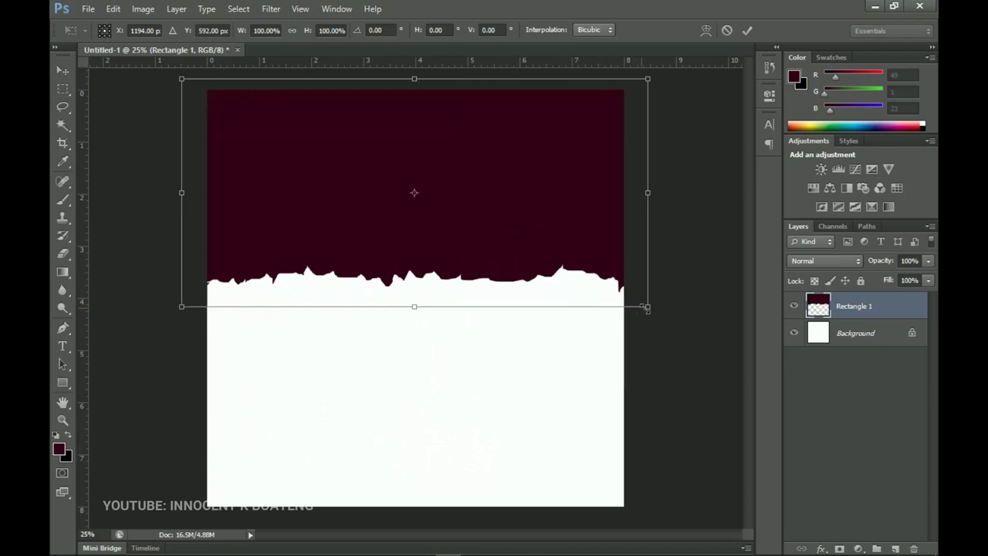
{"action": "left_click_drag", "start_coordinate": [647, 308], "coordinate": [667, 316]}
{"action": "mouse_move", "coordinate": [585, 260]}
{"action": "left_mouse_down"}
{"action": "mouse_move", "coordinate": [583, 288]}
{"action": "mouse_move", "coordinate": [584, 277]}
{"action": "left_mouse_up"}
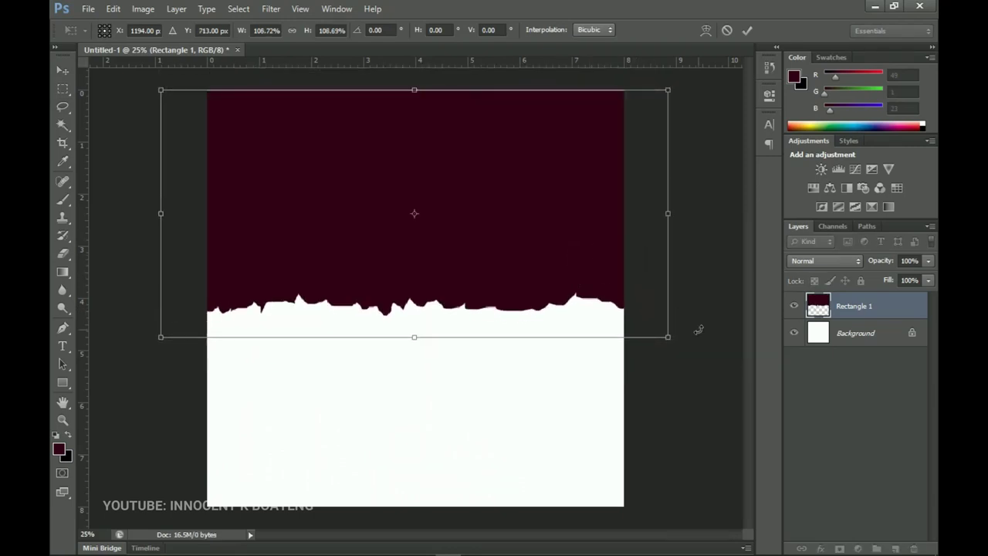
{"action": "left_click_drag", "start_coordinate": [668, 337], "coordinate": [673, 340]}
{"action": "key", "text": "Return"}
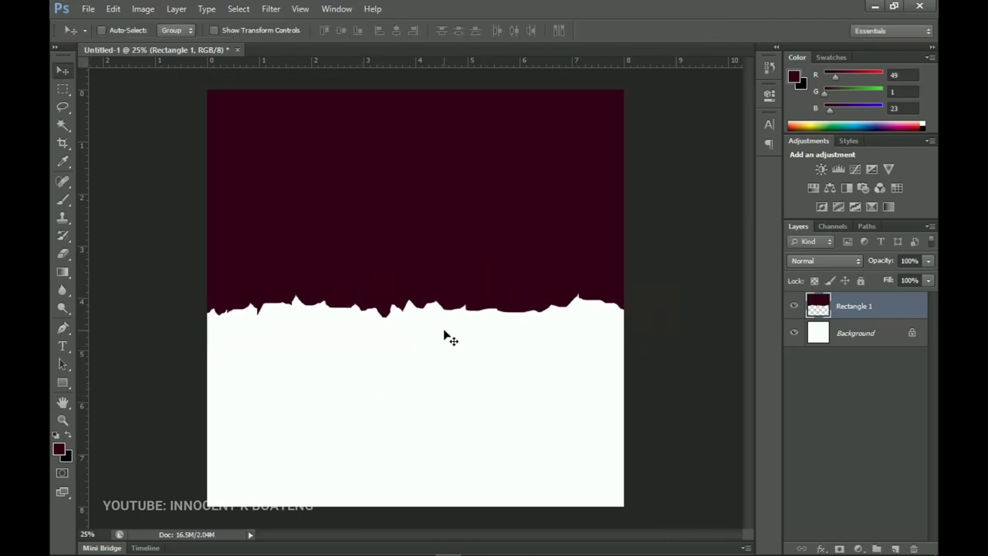
Step: Apply a Gaussian Blur with a 7.0 pixel radius to the maroon shape to soften its torn edge
{"action": "left_click", "coordinate": [272, 9]}
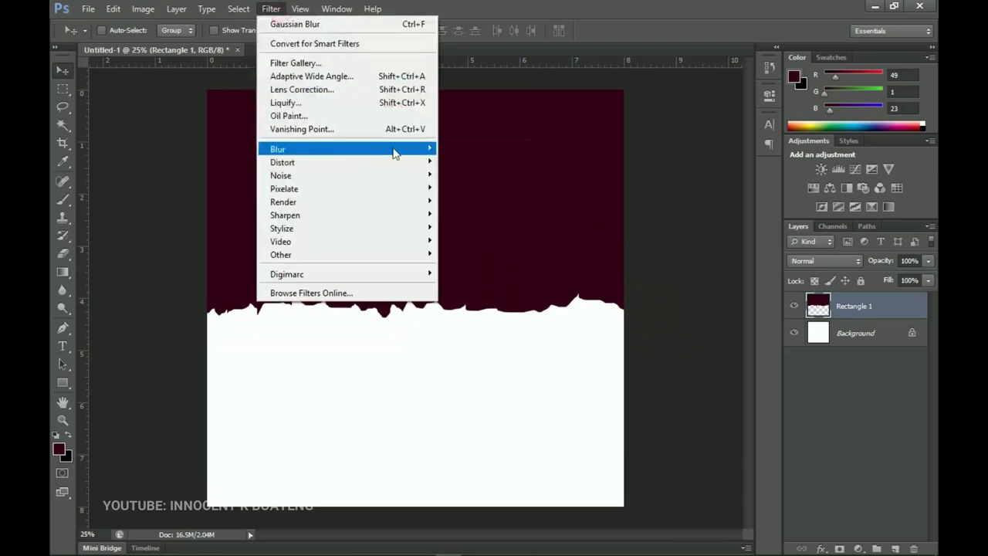
{"action": "mouse_move", "coordinate": [393, 150]}
{"action": "left_click", "coordinate": [504, 247]}
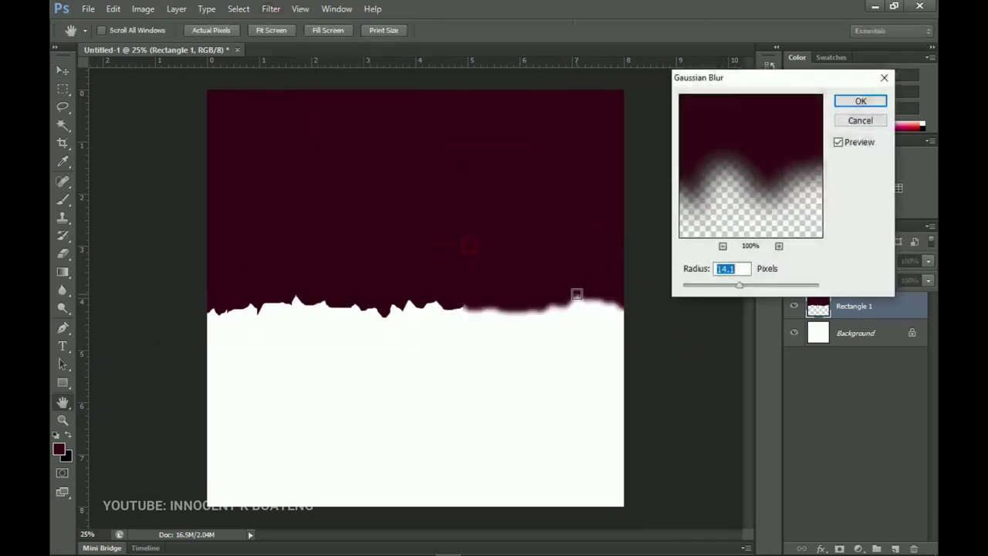
{"action": "left_click", "coordinate": [728, 287]}
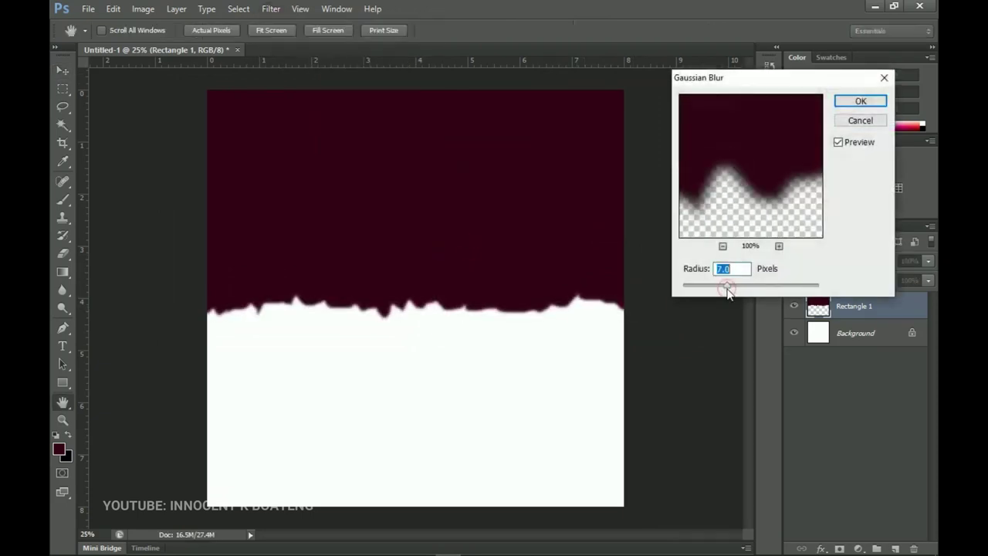
{"action": "left_click", "coordinate": [728, 287]}
{"action": "left_click", "coordinate": [862, 102]}
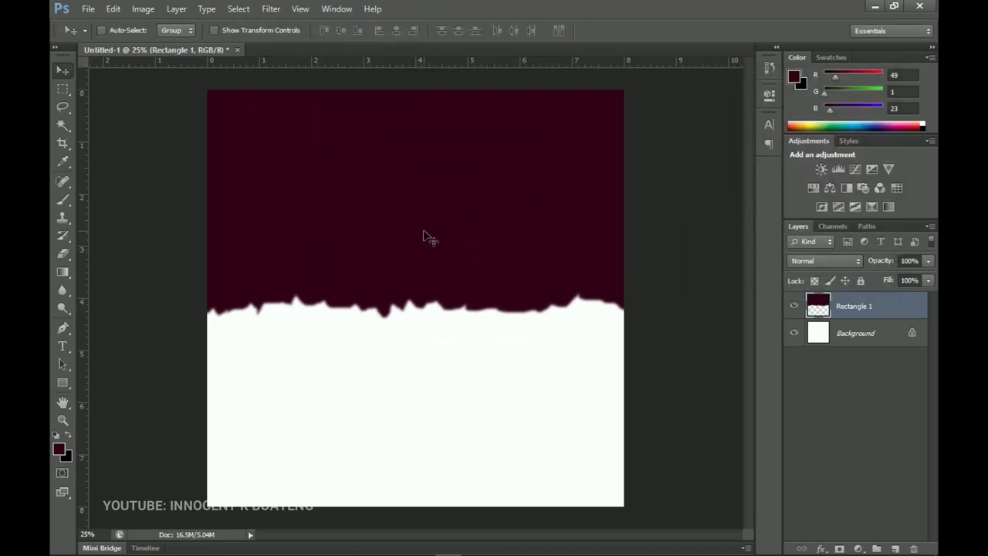
Step: Place the Church backgrounds (13) image from the 31st Night 2020 folder over the canvas's upper part, slightly wider than the canvas
{"action": "left_click", "coordinate": [500, 549]}
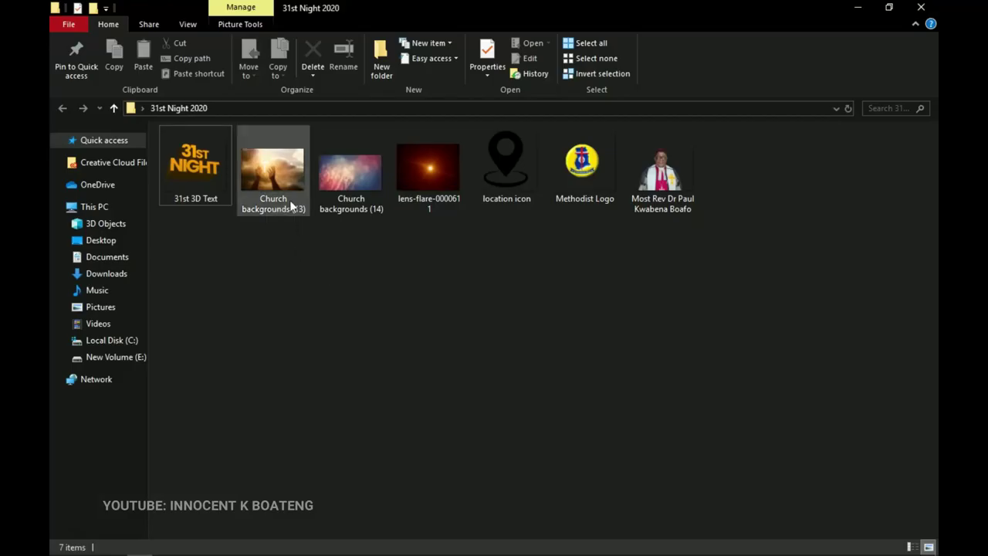
{"action": "left_click", "coordinate": [285, 183]}
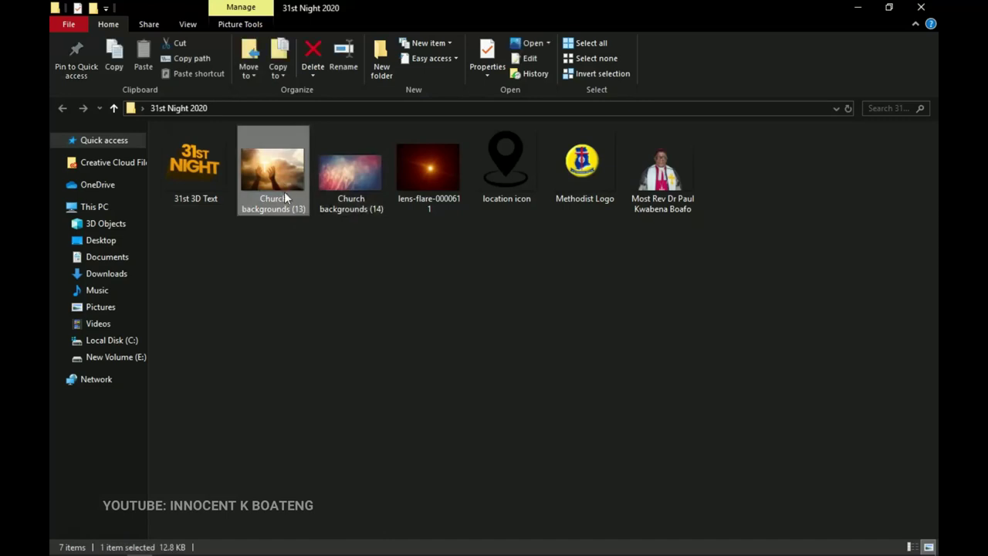
{"action": "left_click_drag", "start_coordinate": [285, 199], "coordinate": [620, 488]}
{"action": "left_click_drag", "start_coordinate": [544, 334], "coordinate": [541, 254]}
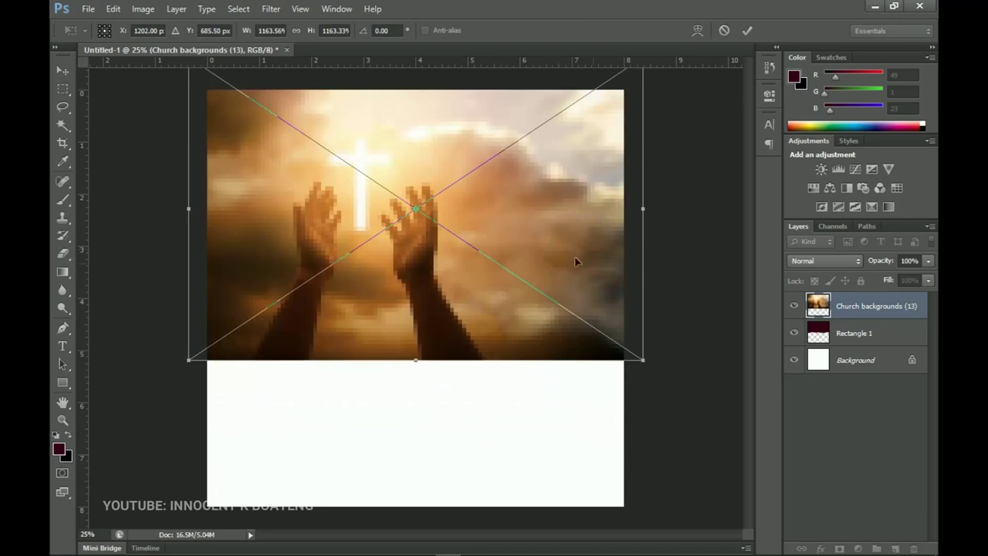
{"action": "key", "text": "Return"}
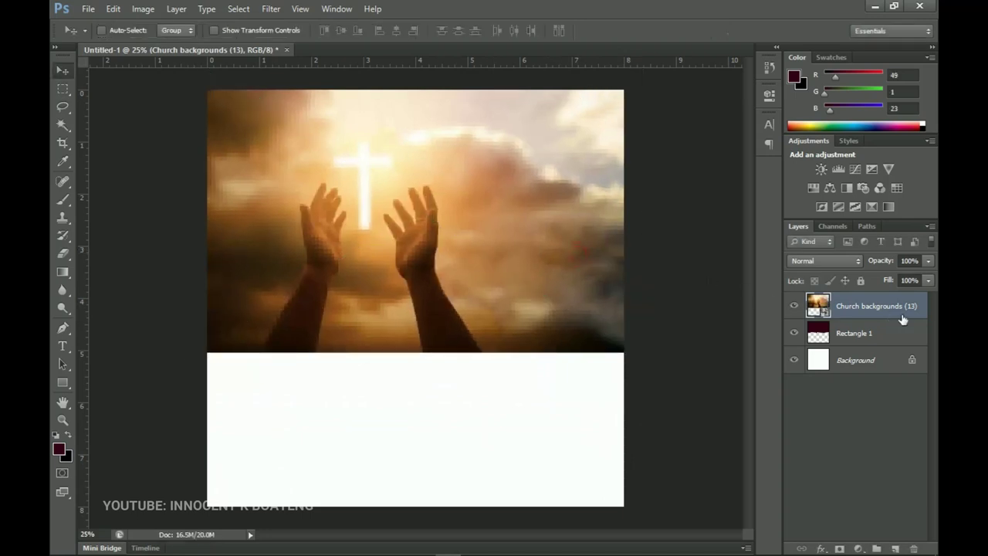
Step: Rasterize the Church backgrounds (13) layer and desaturate it to black and white
{"action": "right_click", "coordinate": [902, 316]}
{"action": "left_click", "coordinate": [792, 217]}
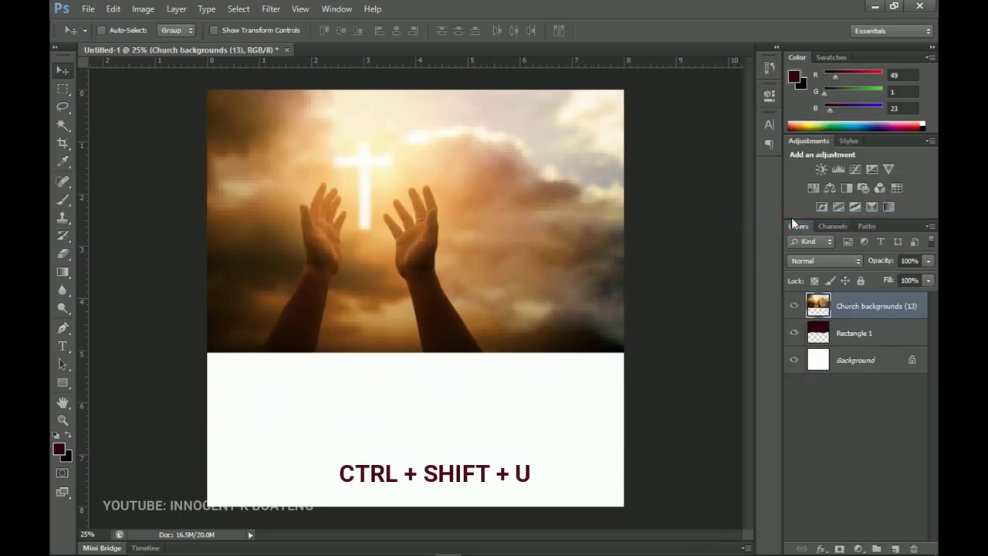
{"action": "key", "text": "ctrl+shift+u"}
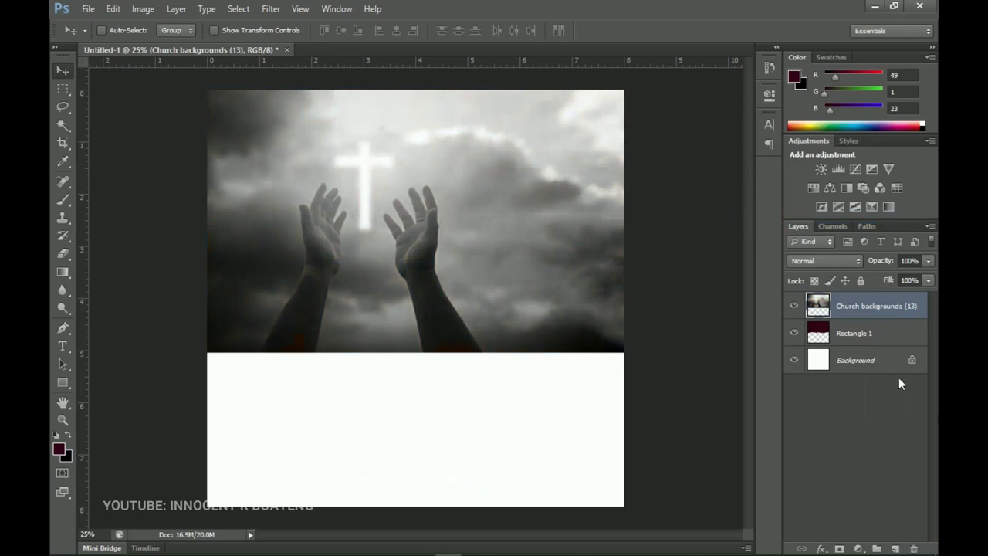
Step: Clip the church background image to the torn-edge rectangle and move it up so more of the arms shows above the edge
{"action": "right_click", "coordinate": [858, 312]}
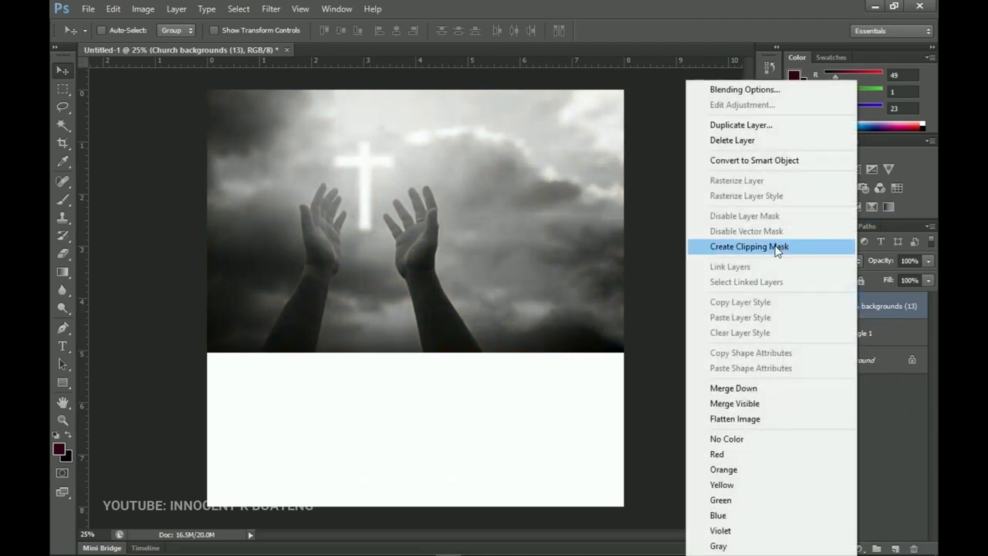
{"action": "left_click", "coordinate": [776, 248]}
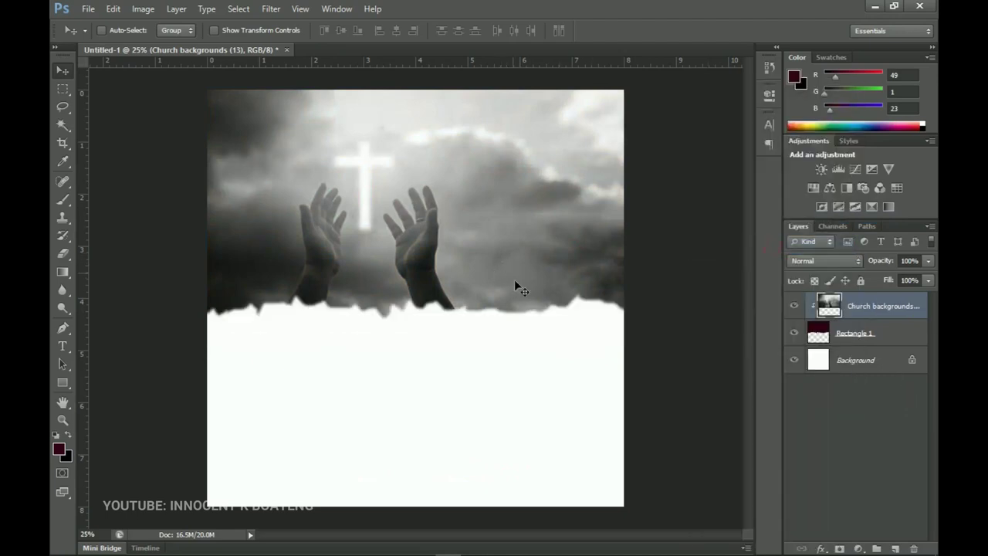
{"action": "left_click_drag", "start_coordinate": [499, 270], "coordinate": [498, 221]}
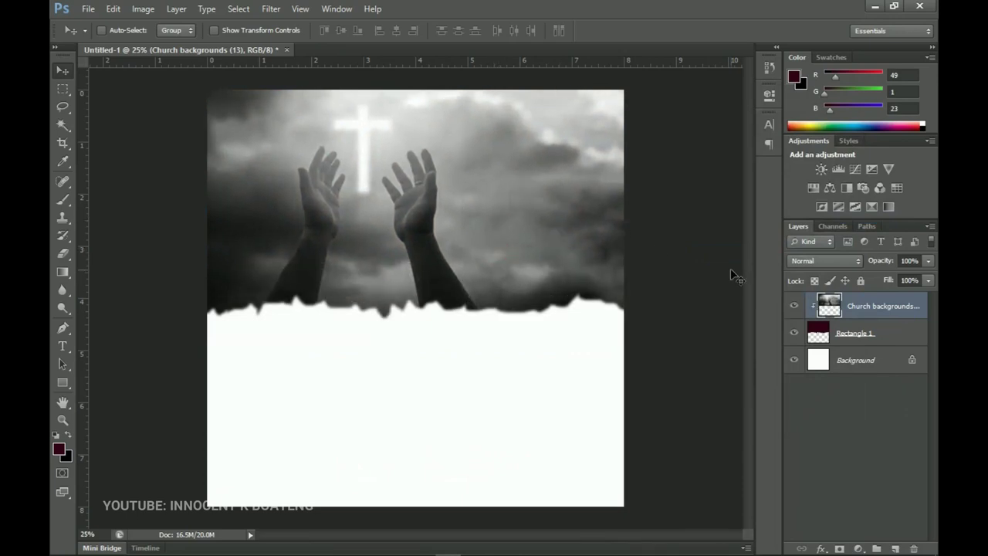
Step: Set the church background layer's blending mode to Overlay and apply a Gaussian Blur with a 25.0 pixel radius
{"action": "left_click", "coordinate": [843, 259]}
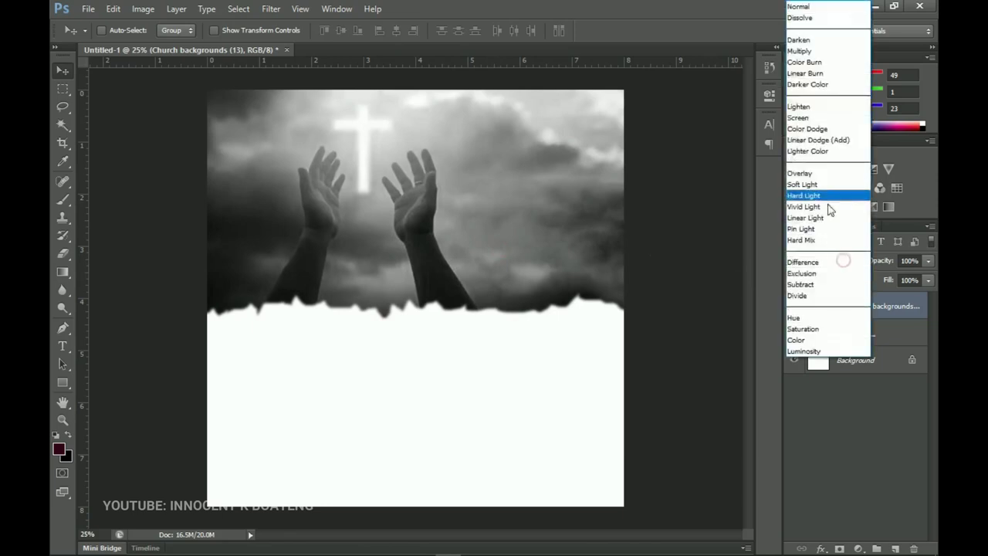
{"action": "left_click", "coordinate": [800, 173]}
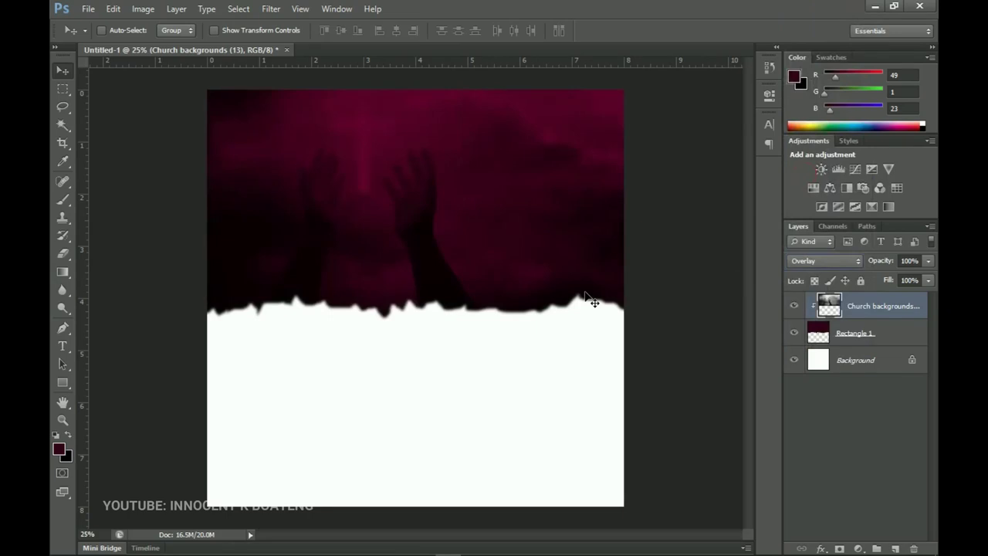
{"action": "left_click", "coordinate": [271, 9]}
{"action": "mouse_move", "coordinate": [337, 155]}
{"action": "left_click", "coordinate": [479, 247]}
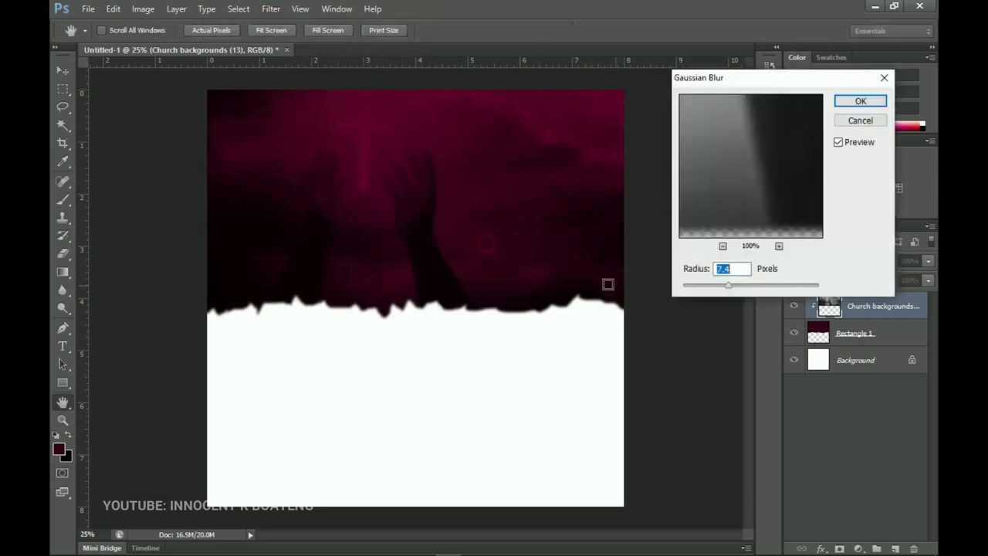
{"action": "left_click_drag", "start_coordinate": [737, 288], "coordinate": [748, 288]}
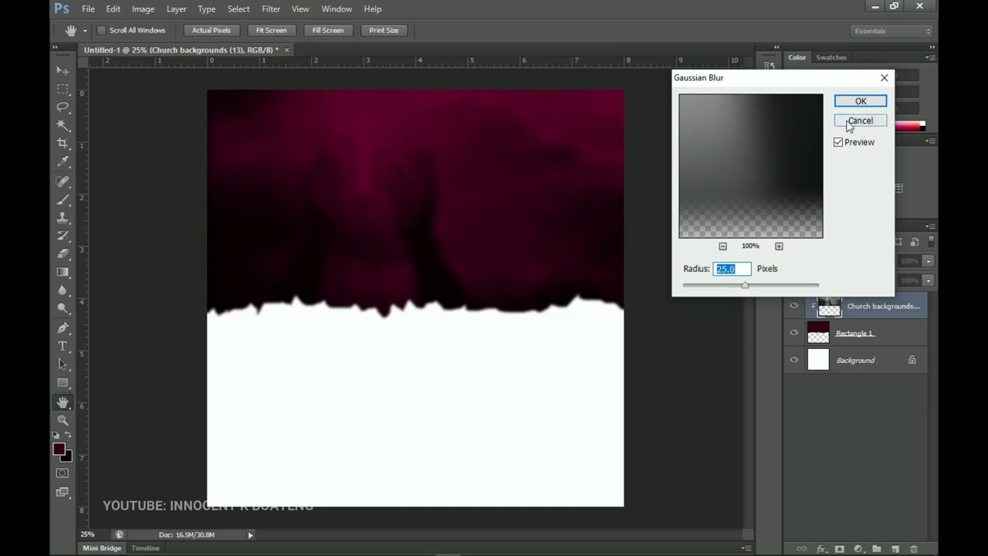
{"action": "left_click", "coordinate": [860, 101]}
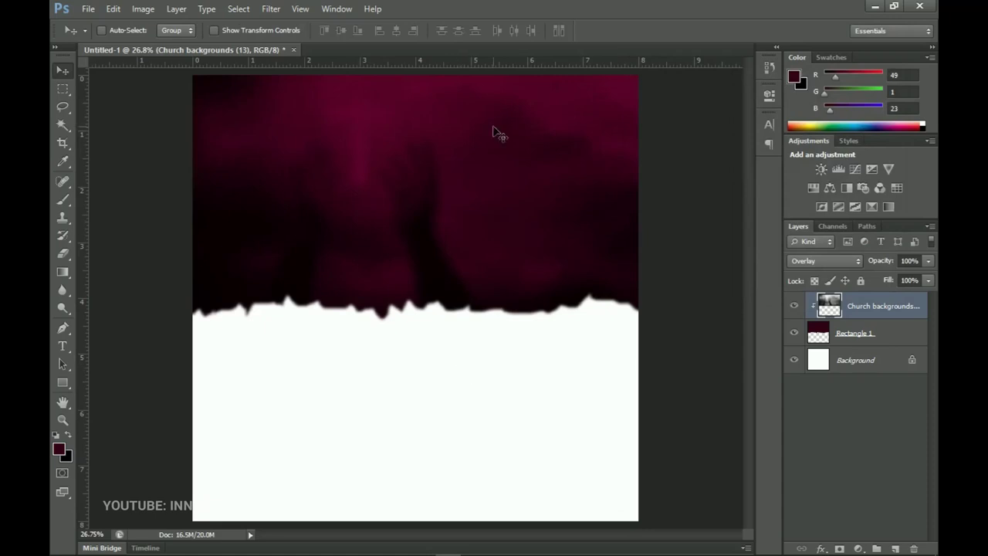
Step: Scale the church background and torn-edge rectangle layers together to about 110% and shift them so the torn edge sits lower
{"action": "left_click", "coordinate": [857, 333], "text": "shift"}
{"action": "key", "text": "ctrl+t"}
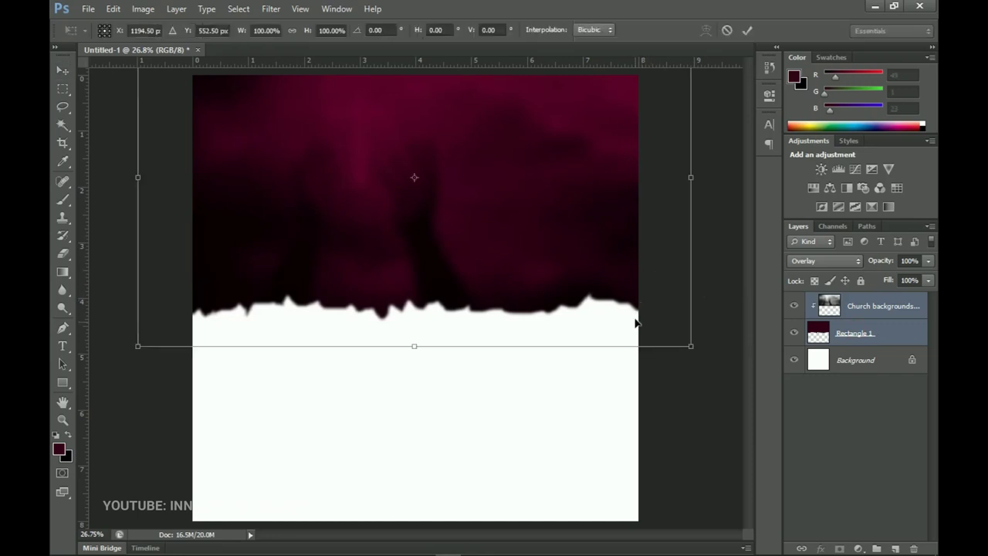
{"action": "left_click_drag", "start_coordinate": [691, 346], "coordinate": [721, 371]}
{"action": "left_click_drag", "start_coordinate": [595, 246], "coordinate": [599, 267]}
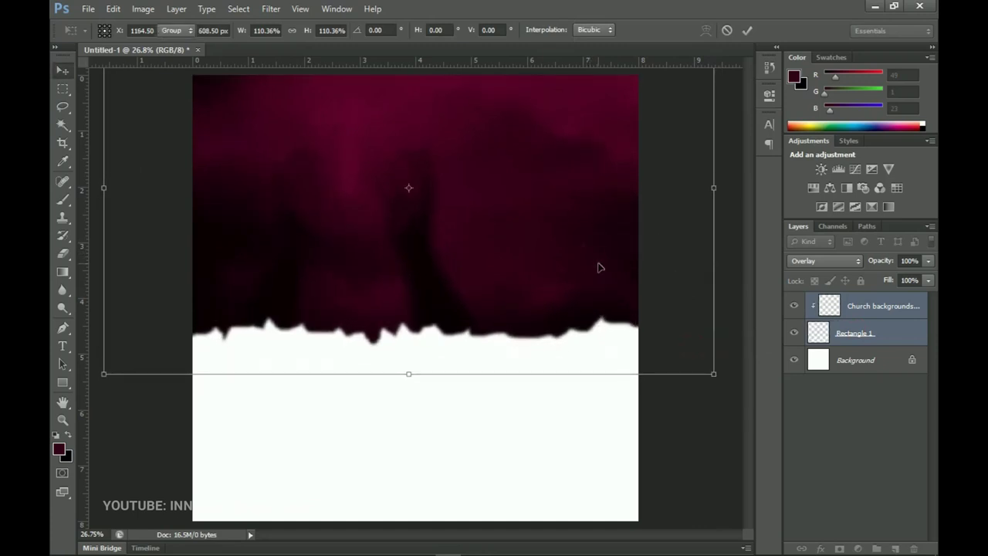
{"action": "key", "text": "Return"}
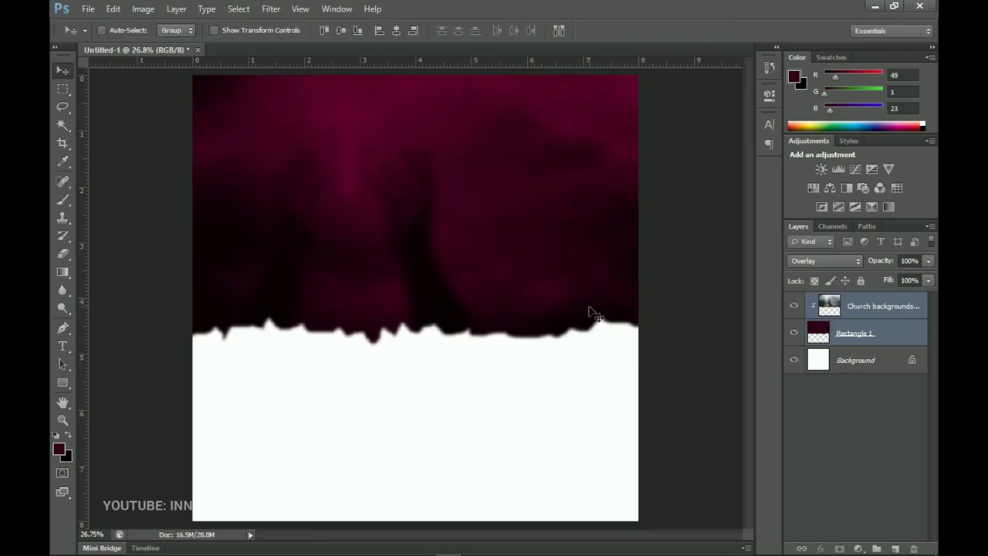
Step: Place the clergyman's portrait from the 31st Night 2020 folder in the canvas's lower-left area and shift it slightly left
{"action": "key", "text": "alt+Tab"}
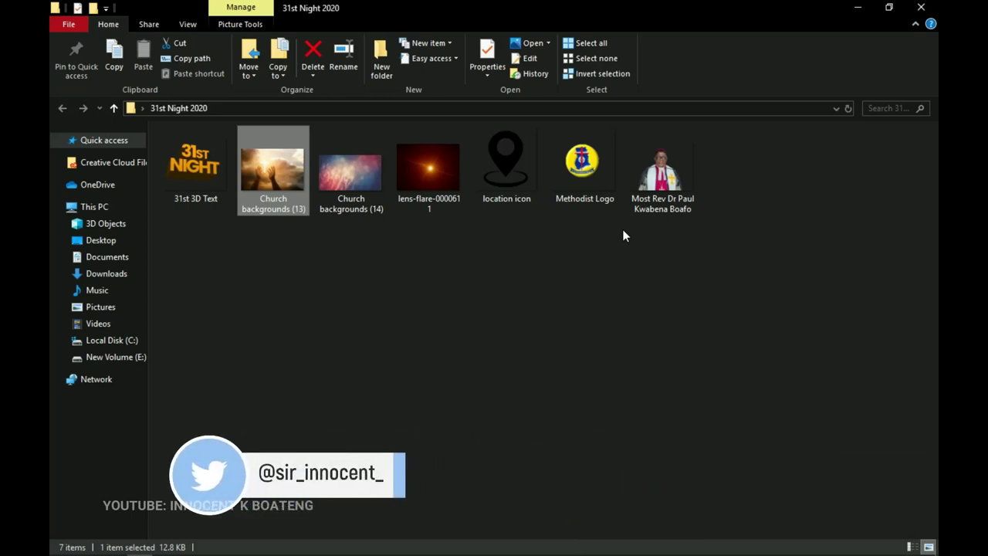
{"action": "left_click", "coordinate": [663, 170]}
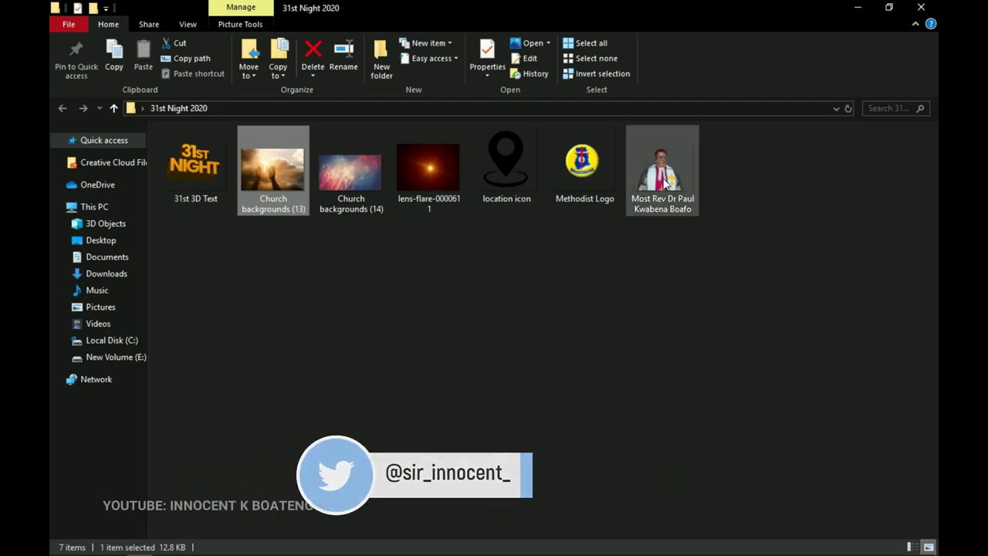
{"action": "left_click_drag", "start_coordinate": [662, 170], "coordinate": [386, 371]}
{"action": "left_click_drag", "start_coordinate": [410, 435], "coordinate": [409, 439]}
{"action": "key", "text": "Return"}
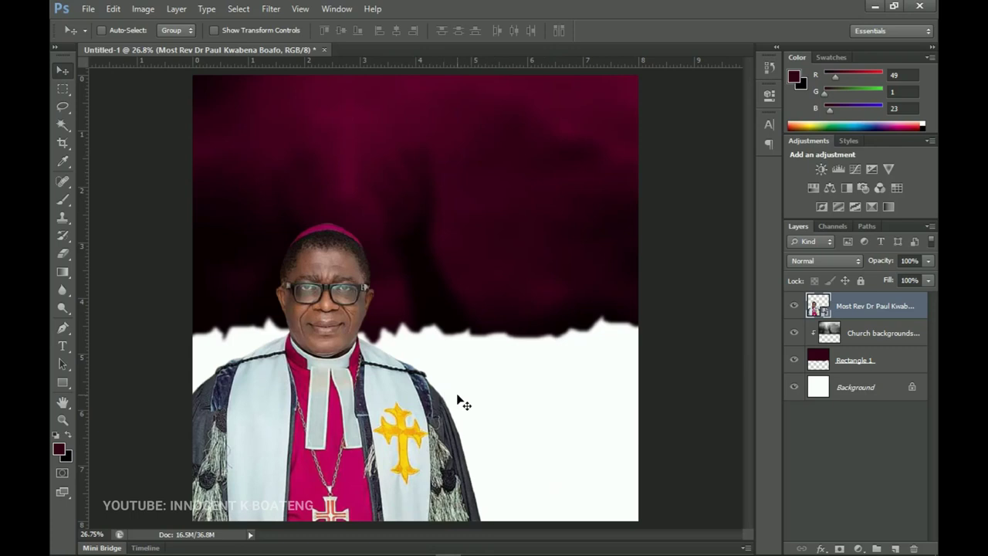
{"action": "left_click_drag", "start_coordinate": [577, 384], "coordinate": [552, 386]}
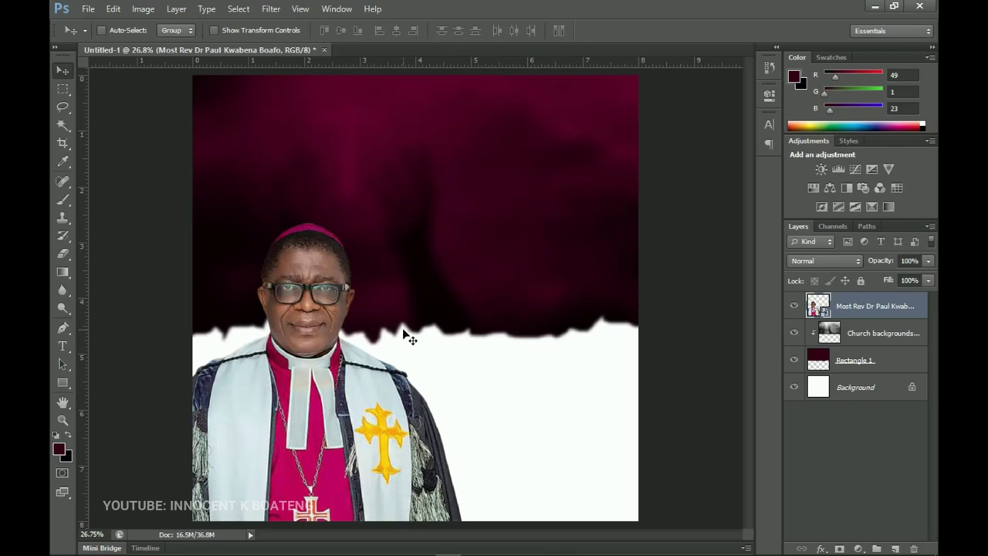
Step: Scale the clergyman's portrait down to about 74% and move it down into the canvas's lower-left corner
{"action": "key", "text": "ctrl+t"}
{"action": "left_click_drag", "start_coordinate": [530, 185], "coordinate": [507, 210]}
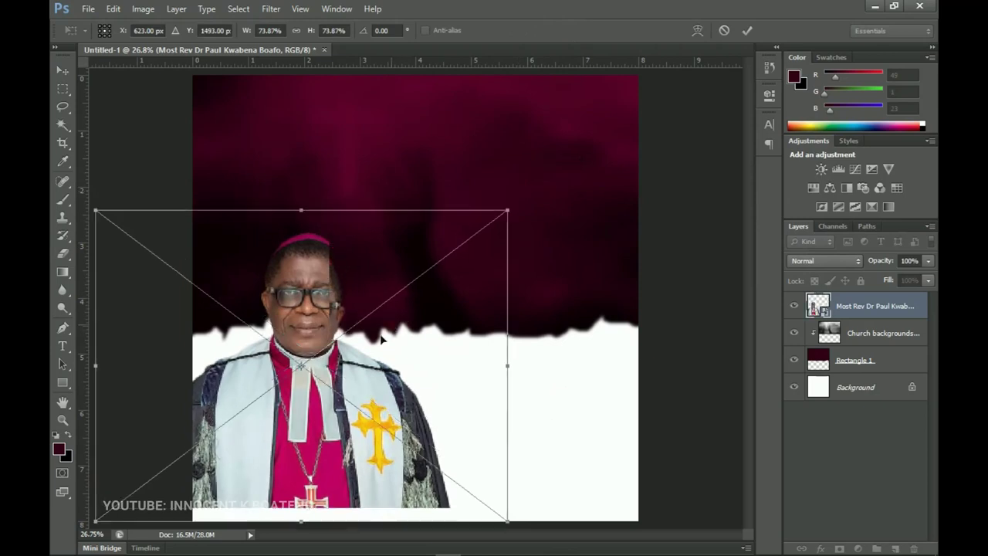
{"action": "left_click_drag", "start_coordinate": [380, 338], "coordinate": [371, 349]}
{"action": "key", "text": "Return"}
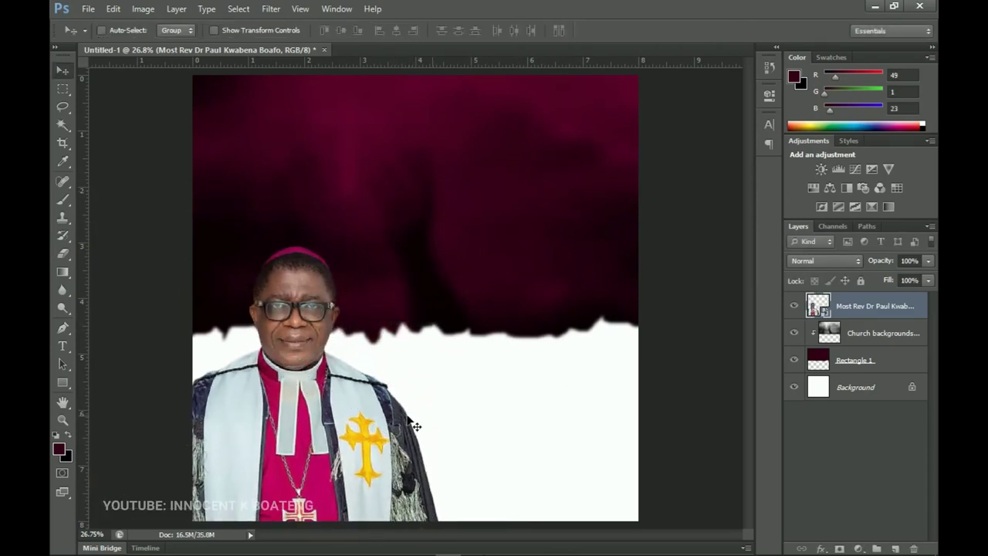
Step: Rasterize the portrait layer and darken its shadows with Levels, setting the black input level to 16
{"action": "right_click", "coordinate": [881, 308]}
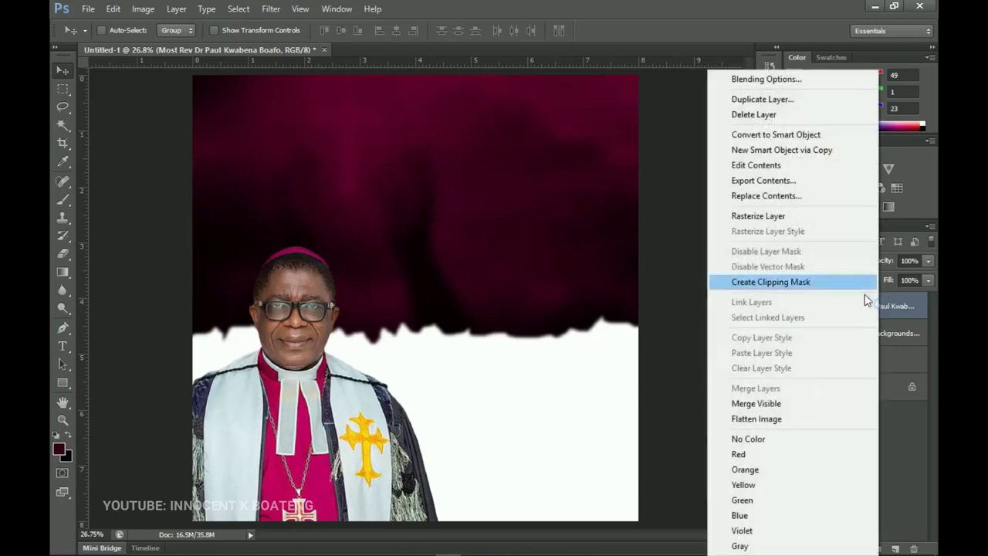
{"action": "left_click", "coordinate": [773, 214]}
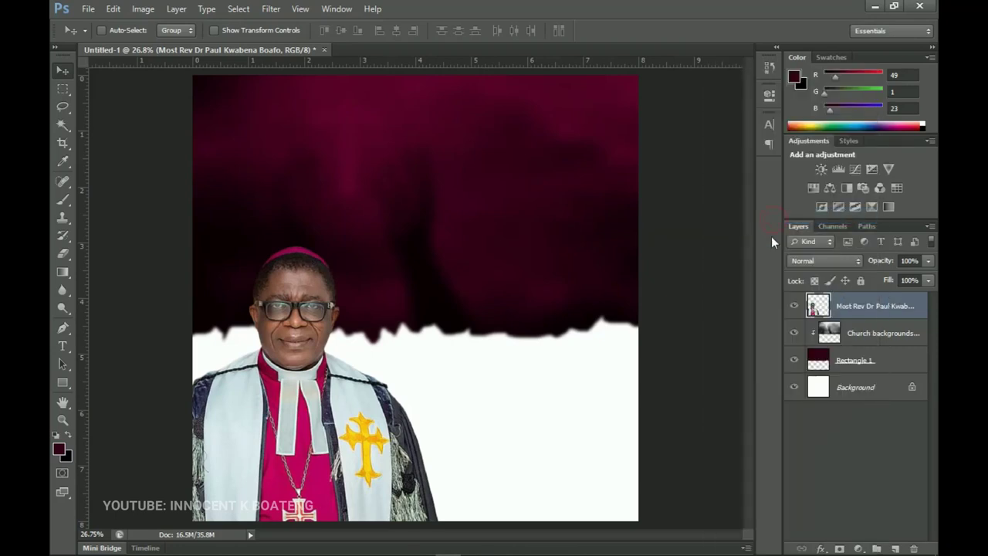
{"action": "key", "text": "ctrl+l"}
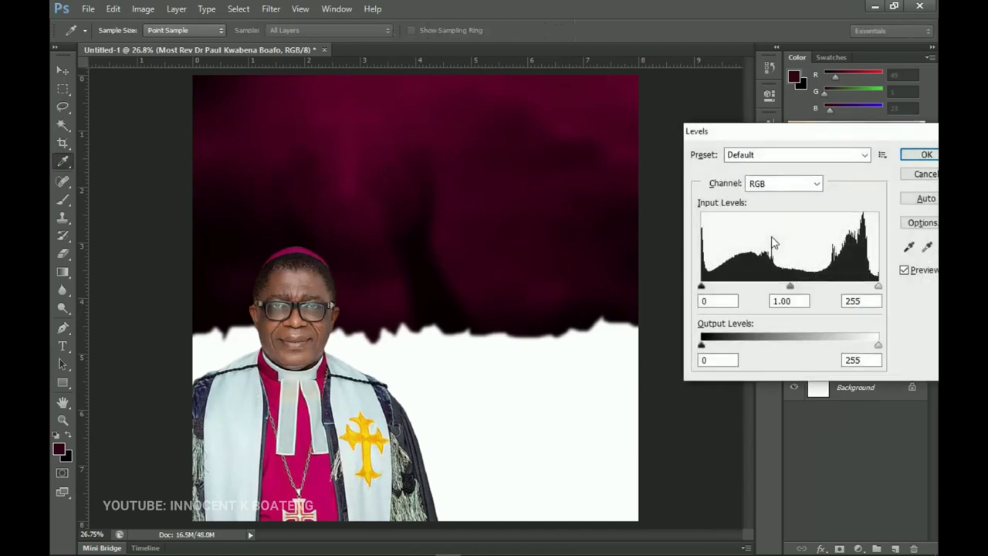
{"action": "left_click_drag", "start_coordinate": [702, 287], "coordinate": [713, 286]}
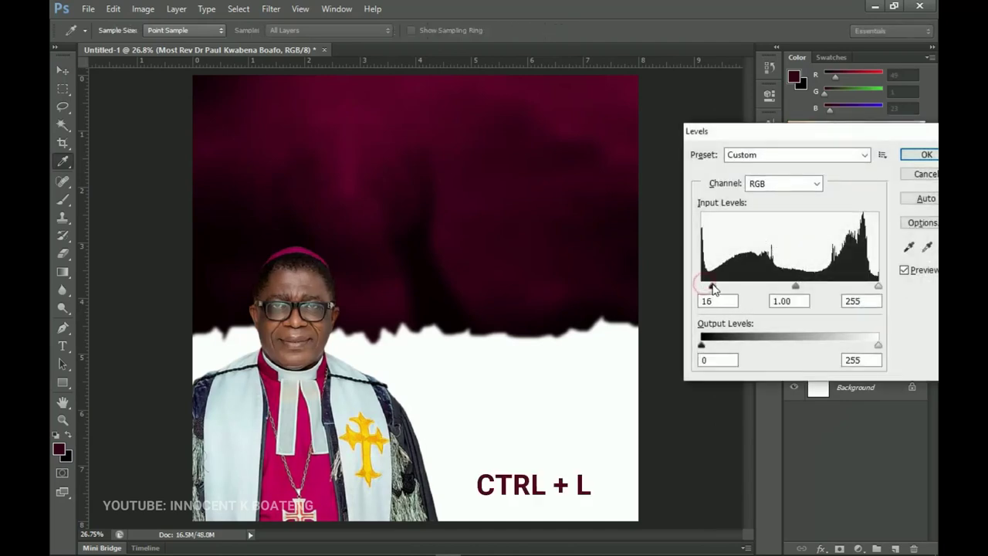
{"action": "left_click", "coordinate": [926, 155]}
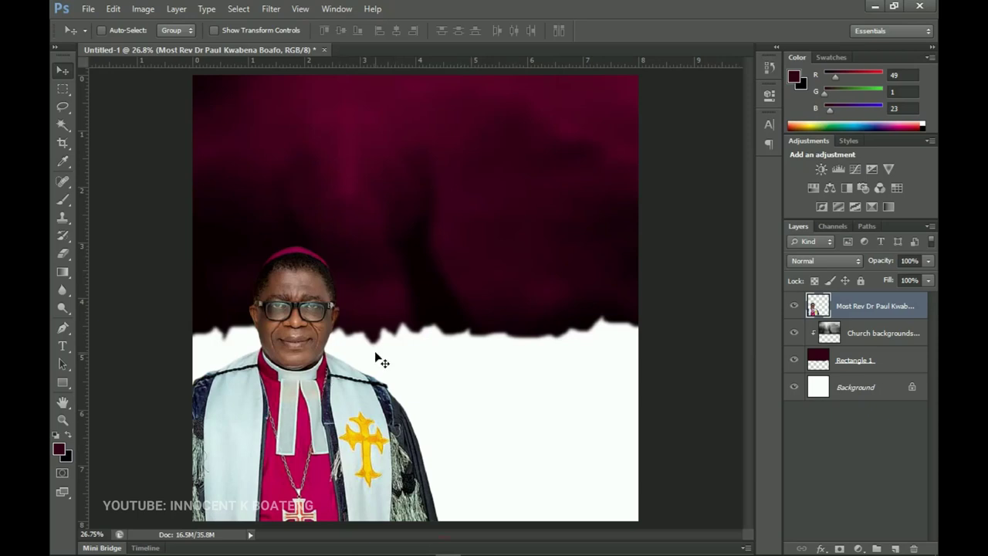
Step: Place the 31st 3D Text image from the 31st Night 2020 folder in the canvas's upper-right area
{"action": "left_click", "coordinate": [140, 546]}
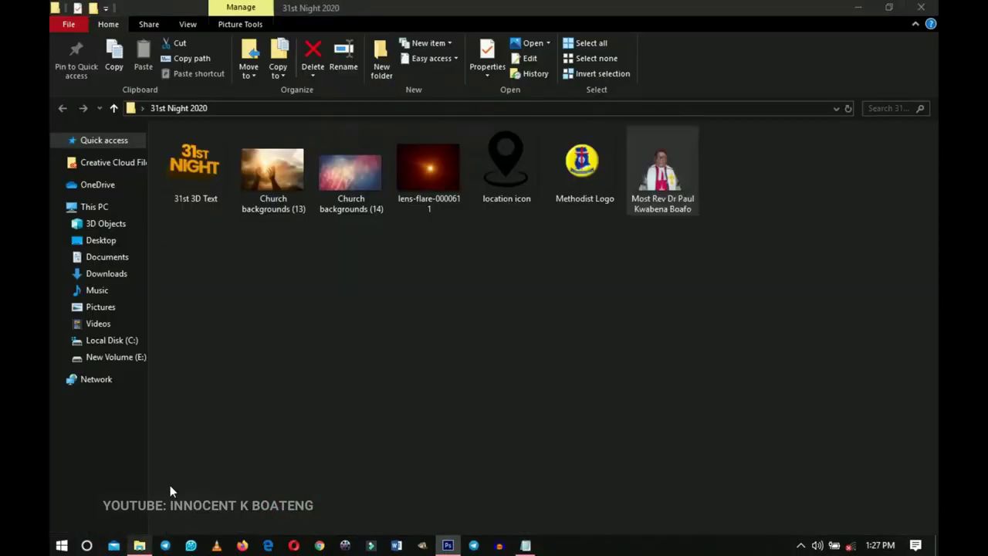
{"action": "left_click_drag", "start_coordinate": [334, 473], "coordinate": [459, 259]}
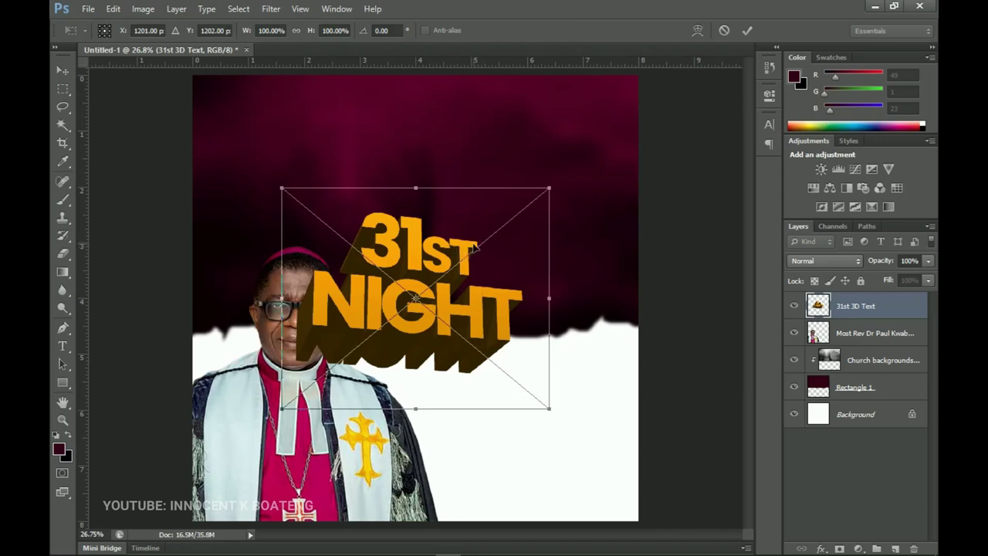
{"action": "left_click_drag", "start_coordinate": [435, 242], "coordinate": [489, 163]}
{"action": "key", "text": "Return"}
{"action": "left_click_drag", "start_coordinate": [529, 269], "coordinate": [524, 268]}
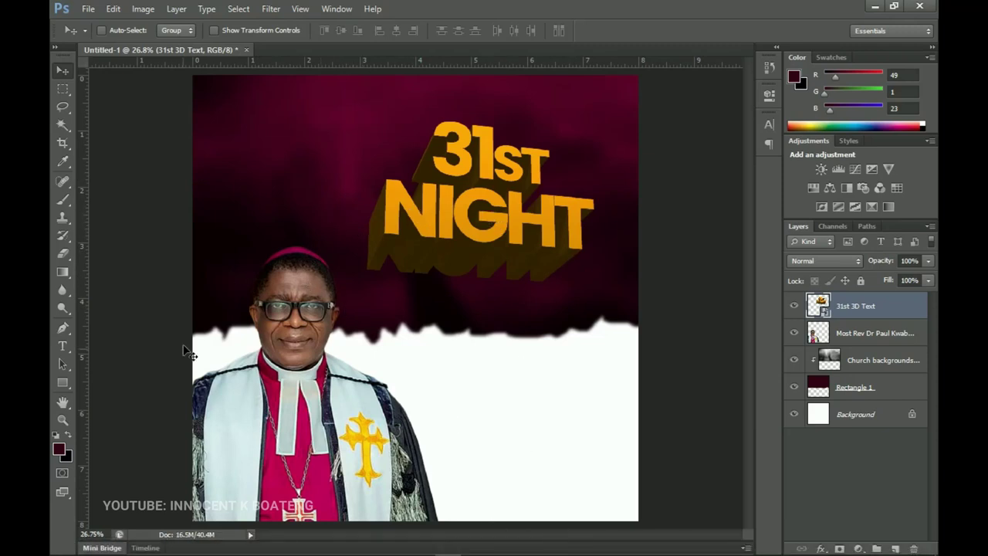
Step: Add a text layer left of the 3D title with the Notepad lines "THE METHODIST CHURCH GHANA / EBENEZER SOCIETY, AFRANCHO / PRESENTS"
{"action": "left_click", "coordinate": [63, 346]}
{"action": "left_click", "coordinate": [273, 143]}
{"action": "left_click", "coordinate": [525, 545]}
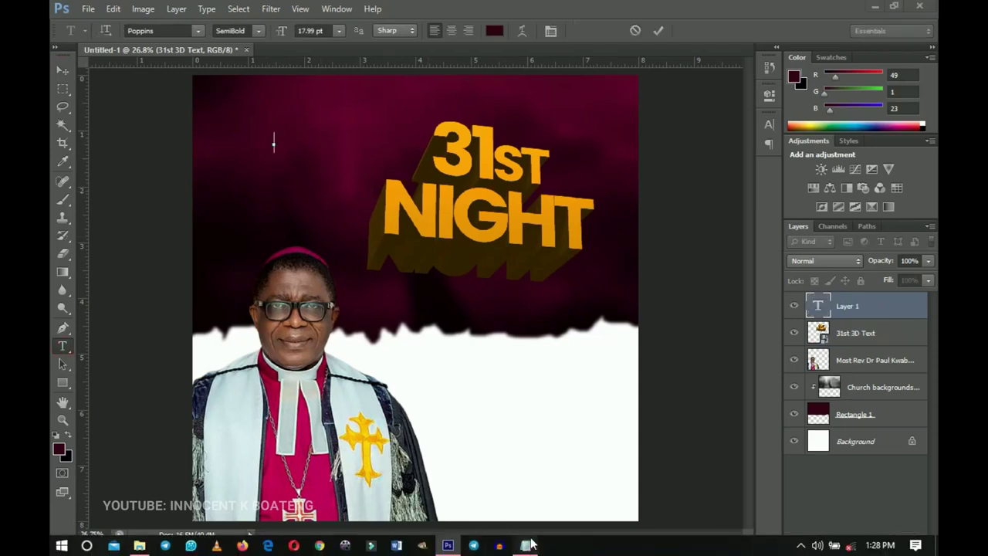
{"action": "left_click_drag", "start_coordinate": [626, 199], "coordinate": [554, 159]}
{"action": "key", "text": "ctrl+c"}
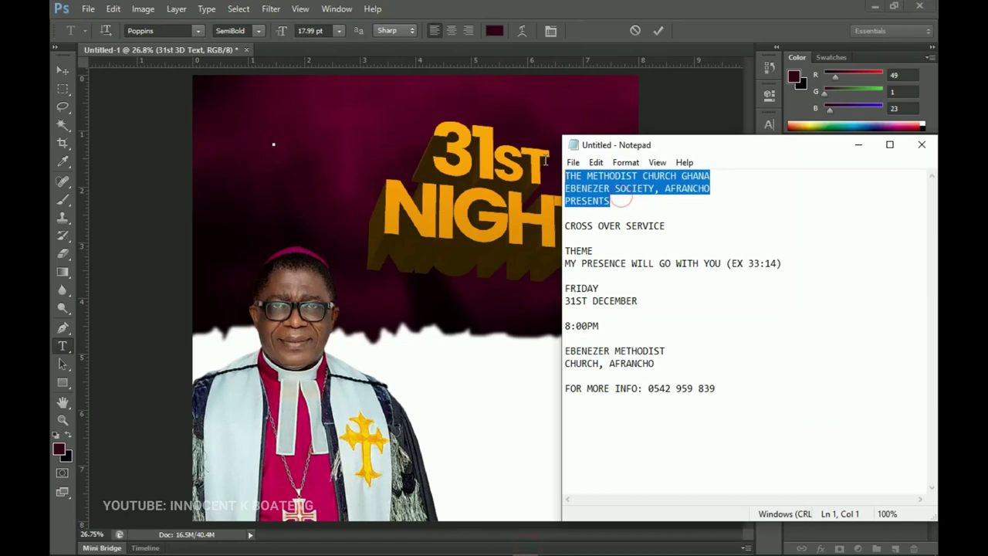
{"action": "left_click", "coordinate": [859, 144]}
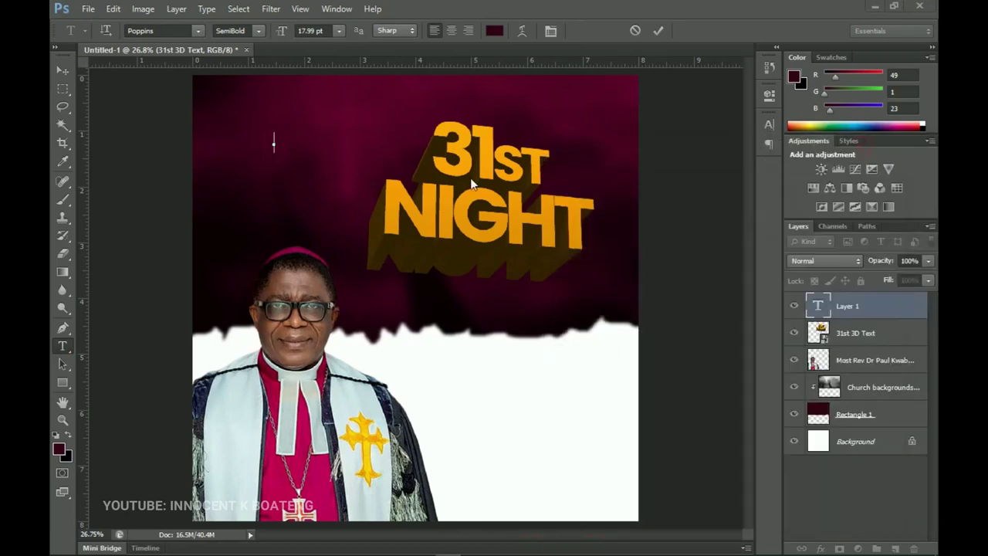
{"action": "key", "text": "ctrl+v"}
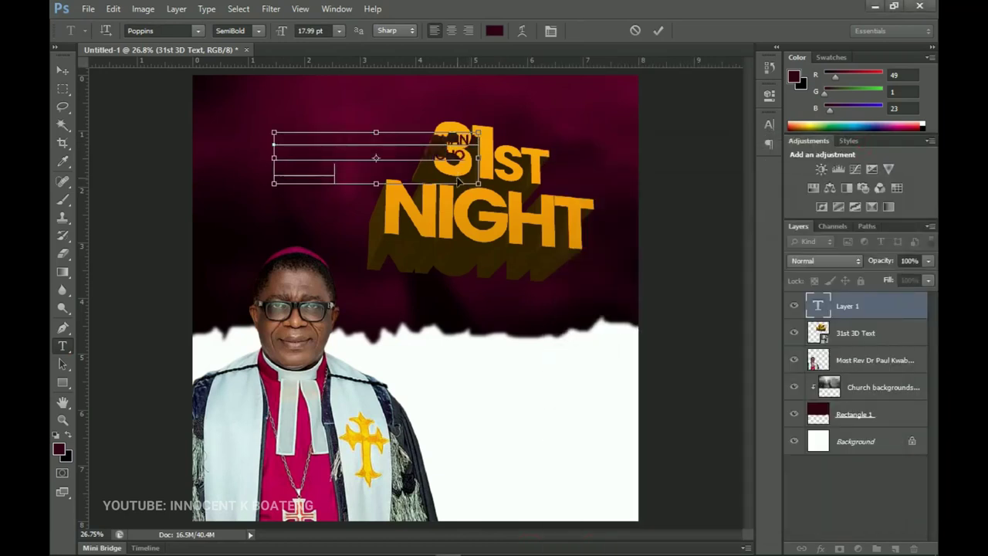
Step: Change the colour of the whole three-line church heading to white (ffffff)
{"action": "key", "text": "ctrl+a"}
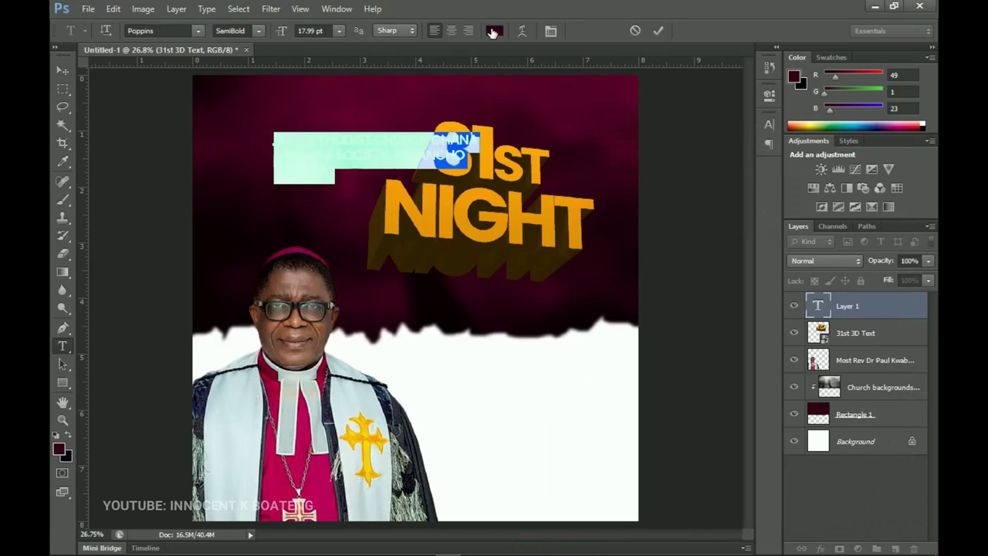
{"action": "left_click", "coordinate": [493, 31]}
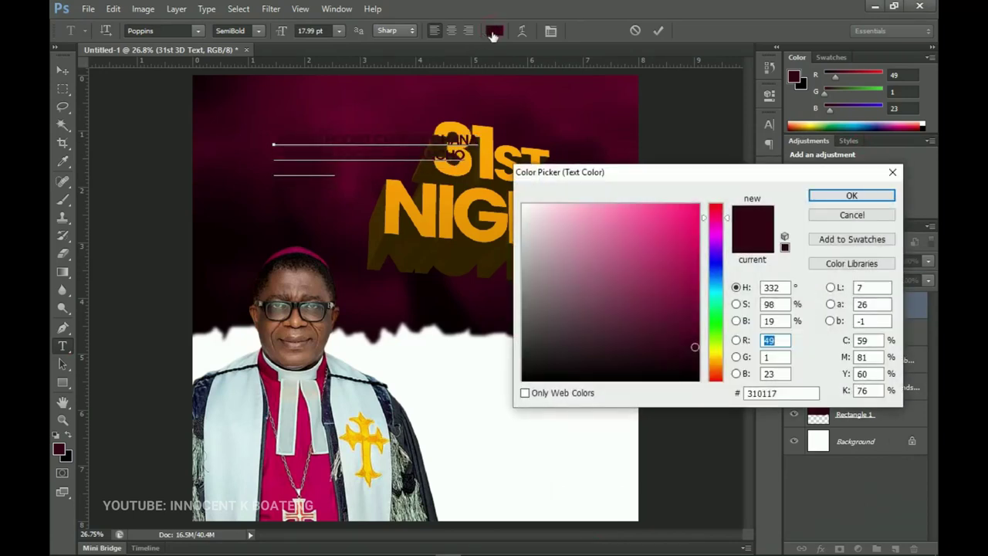
{"action": "left_click_drag", "start_coordinate": [554, 257], "coordinate": [522, 204]}
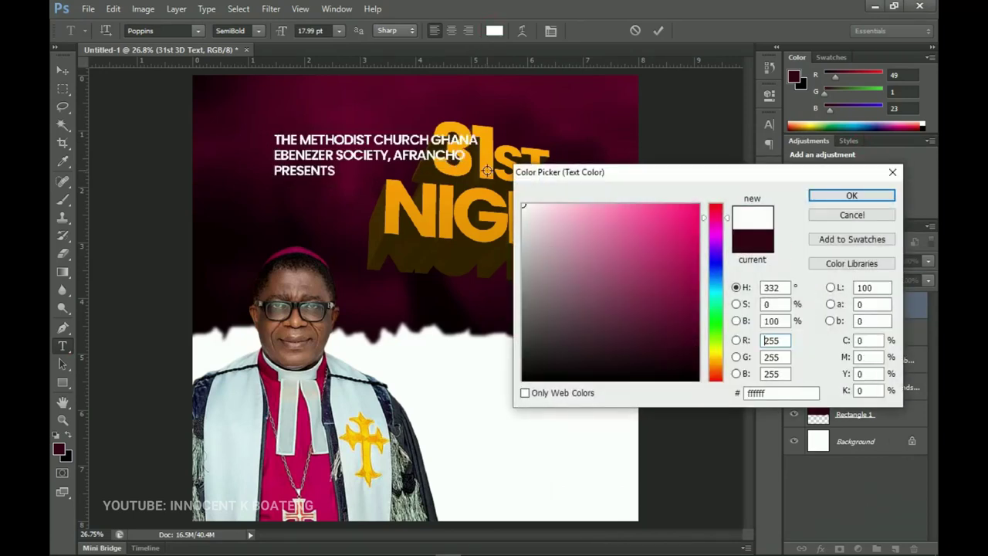
{"action": "left_click", "coordinate": [852, 196]}
{"action": "left_click", "coordinate": [63, 71]}
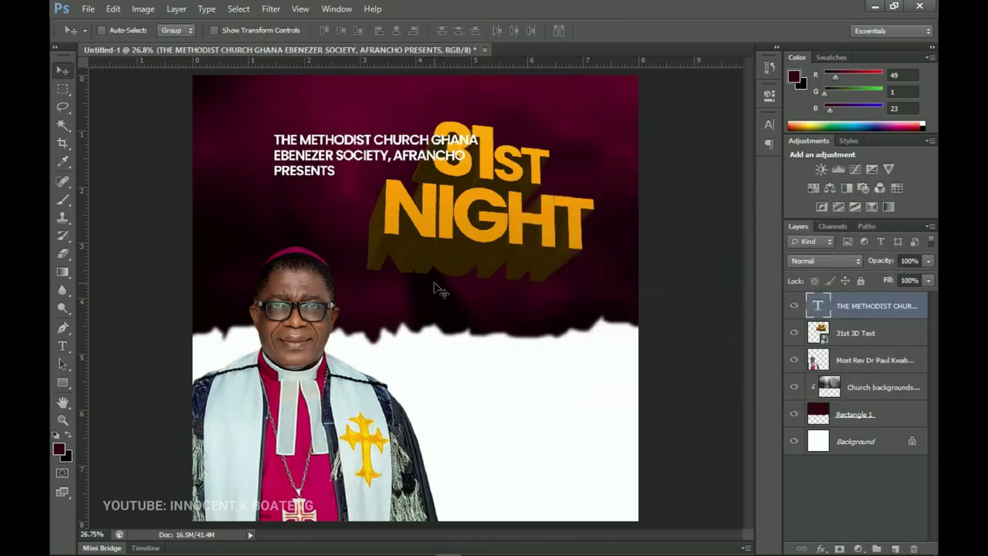
Step: Scale the church heading down to about 76.5% and move it up and left, clear of the 31st Night title
{"action": "key", "text": "ctrl+t"}
{"action": "left_click_drag", "start_coordinate": [482, 132], "coordinate": [455, 141]}
{"action": "key", "text": "Return"}
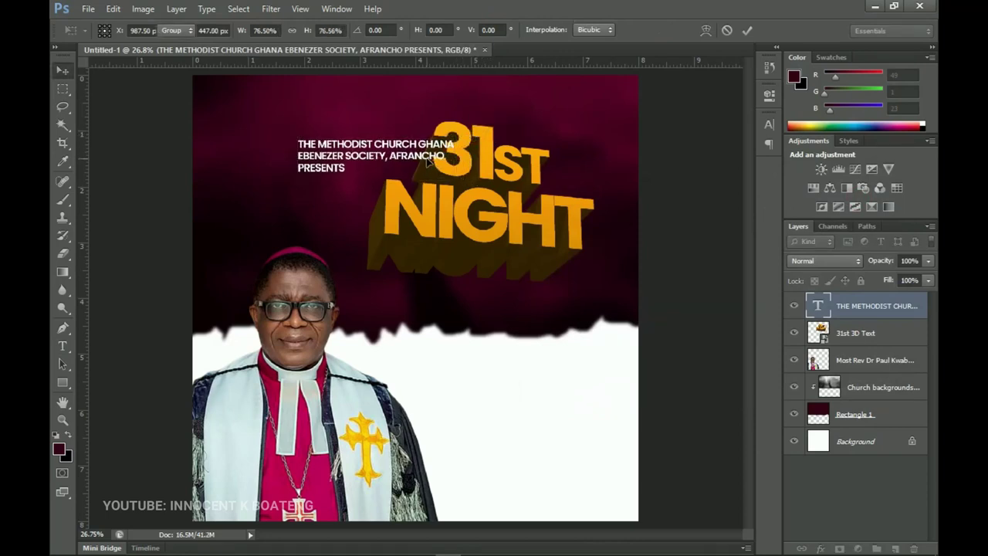
{"action": "left_click_drag", "start_coordinate": [419, 167], "coordinate": [358, 148]}
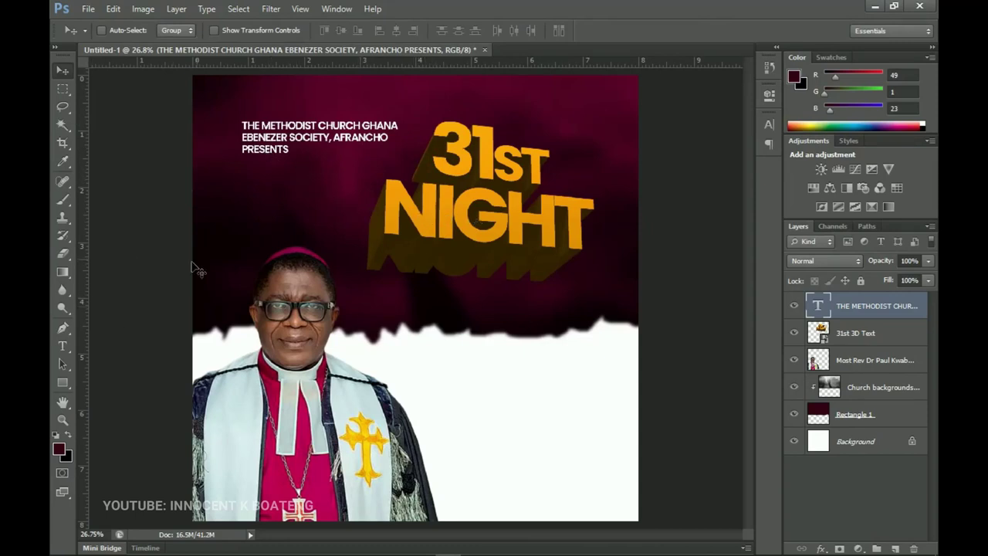
Step: Colour the word PRESENTS in the church heading orange (ffa500), sampled from the 31st Night title
{"action": "key", "text": "t"}
{"action": "left_click", "coordinate": [266, 148]}
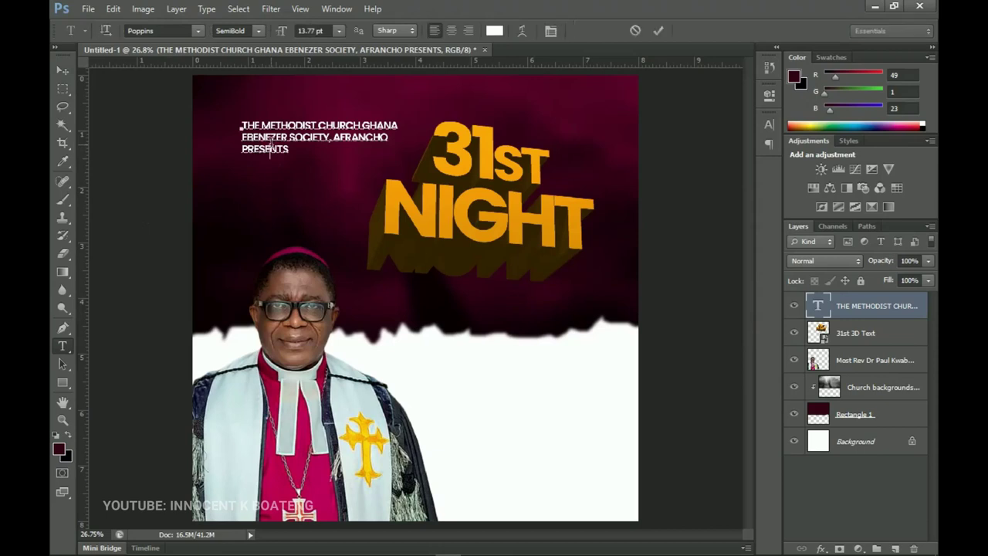
{"action": "double_click", "coordinate": [270, 148]}
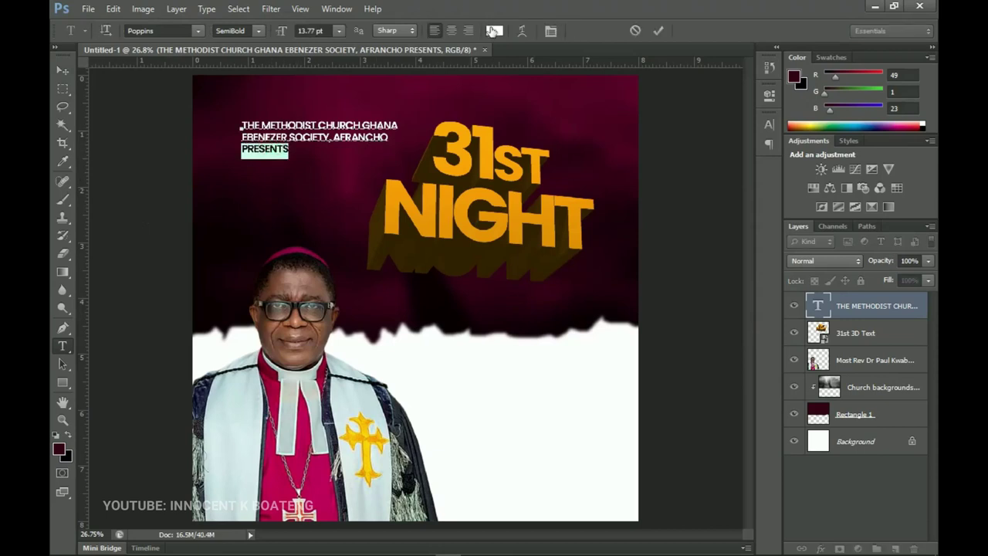
{"action": "left_click", "coordinate": [494, 31]}
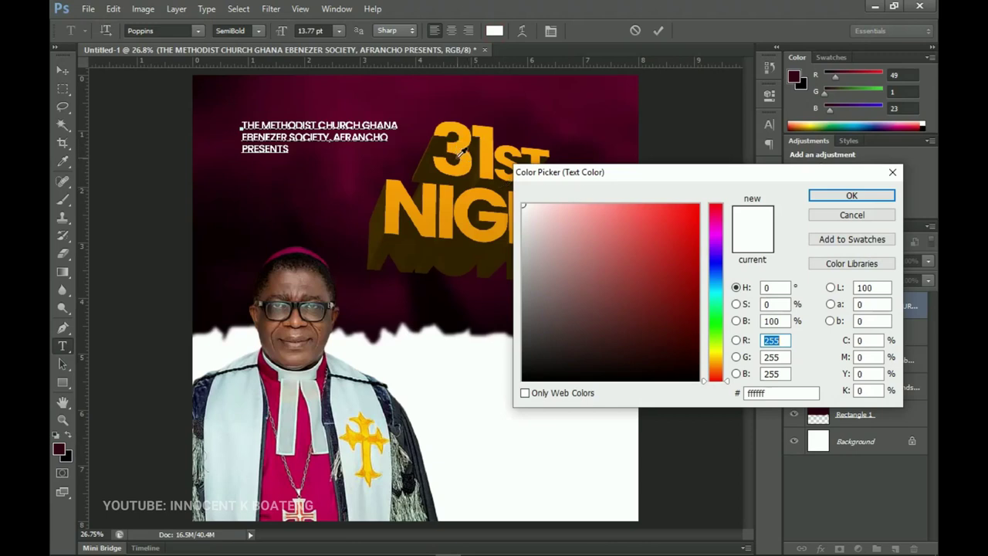
{"action": "left_click", "coordinate": [469, 152]}
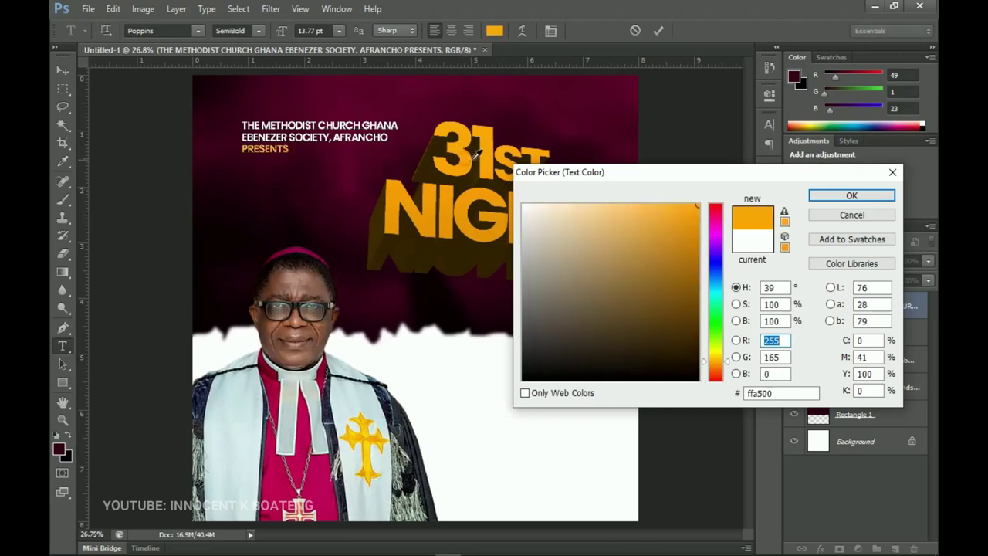
{"action": "left_click", "coordinate": [852, 195]}
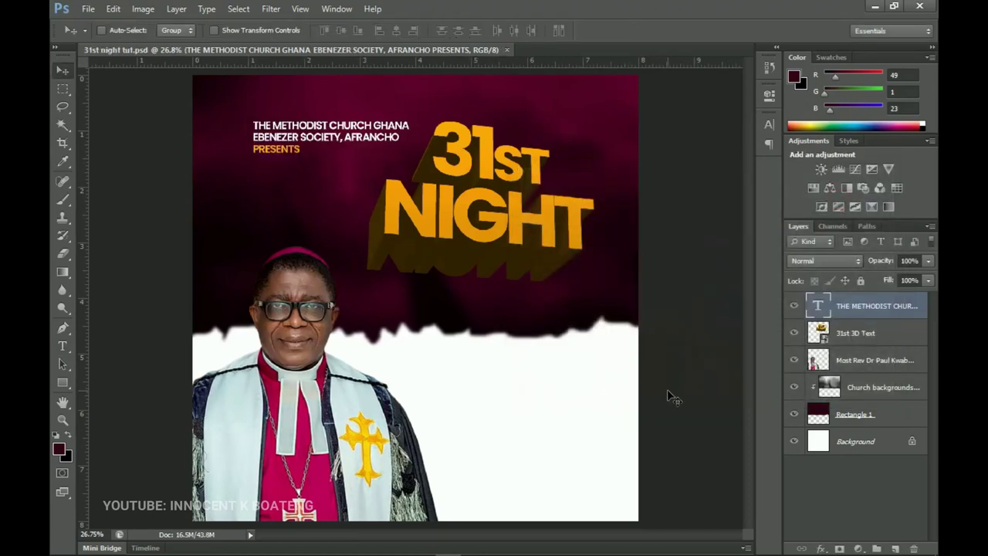
Step: Duplicate the church heading, move the copy below the 31st Night title and replace its text with "CROSS OVER SERVICE"
{"action": "key", "text": "ctrl+j"}
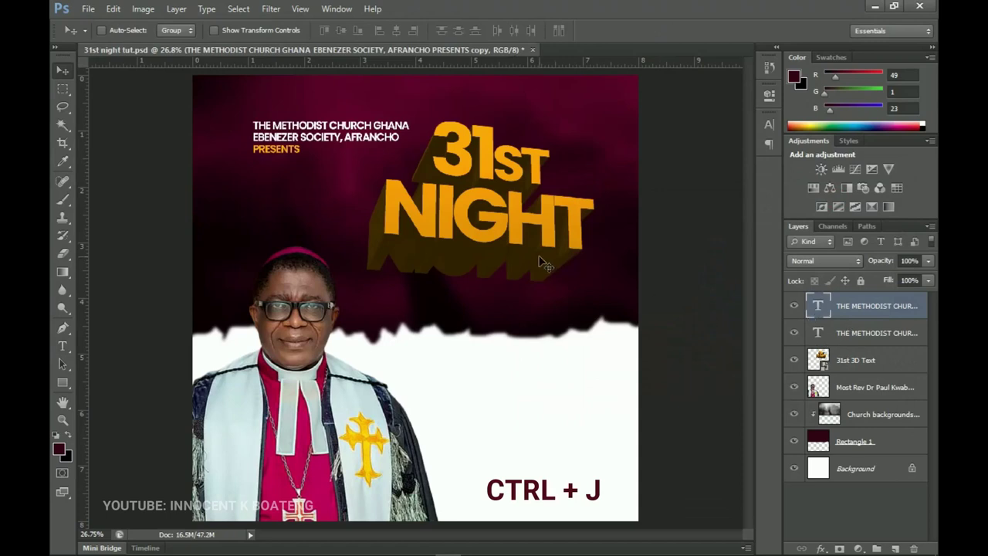
{"action": "left_click_drag", "start_coordinate": [324, 151], "coordinate": [476, 307]}
{"action": "key", "text": "t"}
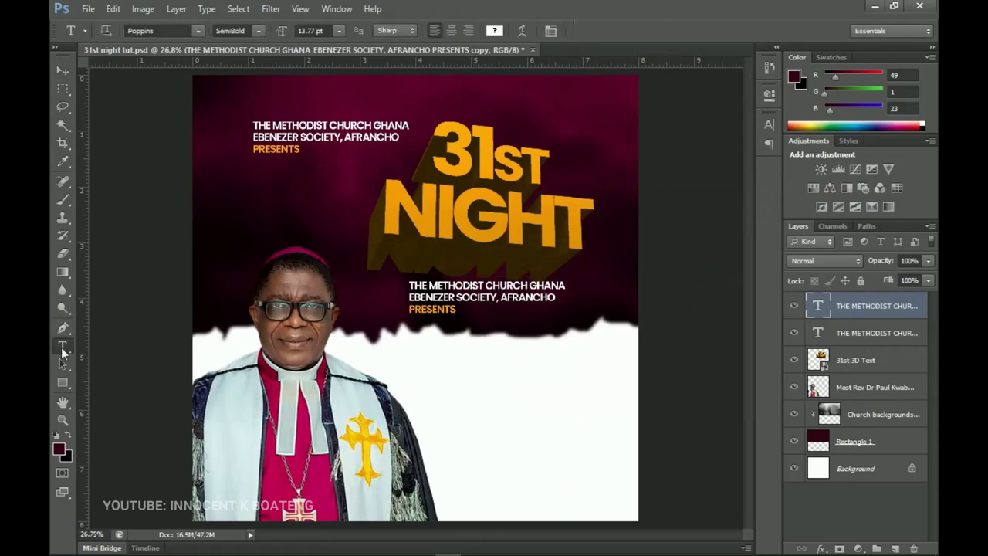
{"action": "left_click", "coordinate": [470, 298]}
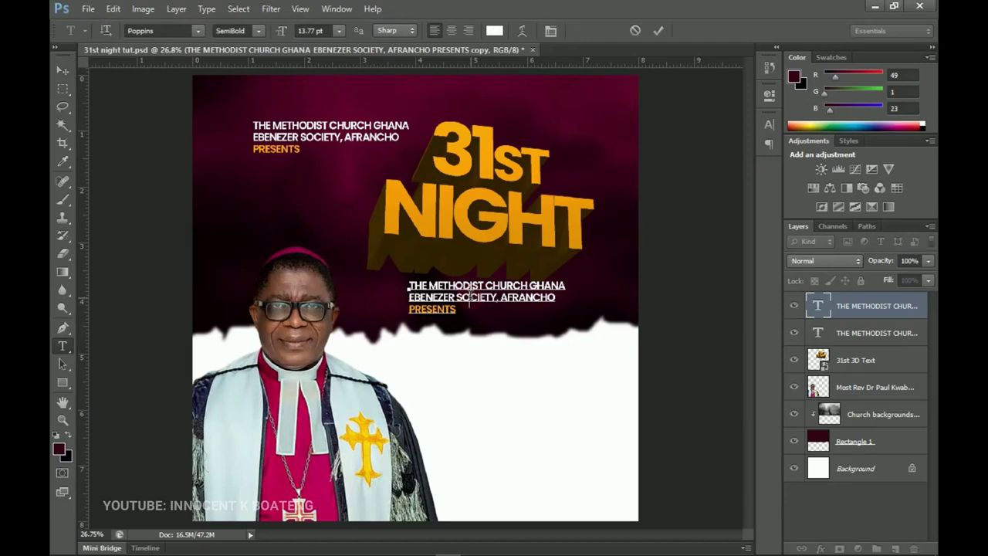
{"action": "key", "text": "ctrl+a"}
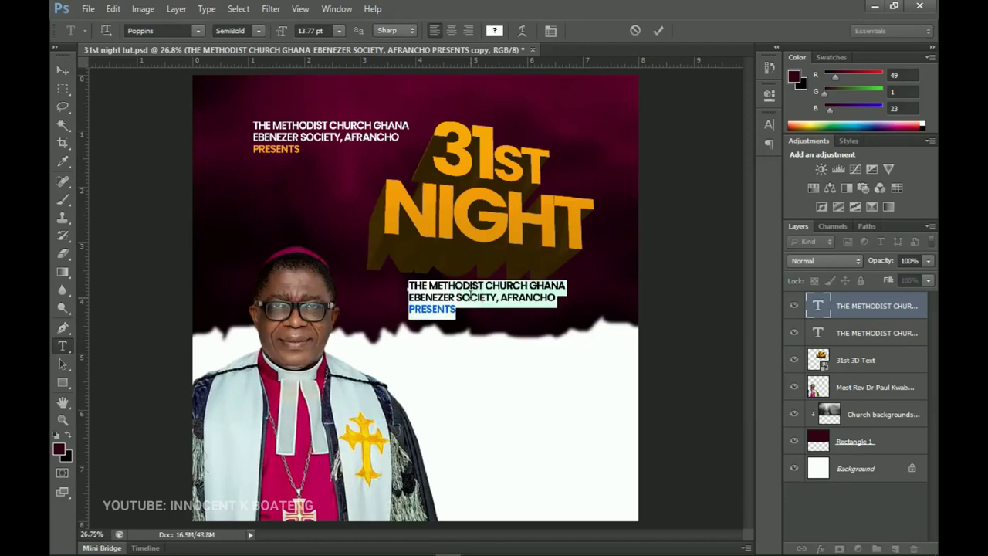
{"action": "type", "text": "CROSS OVER SERVICE"}
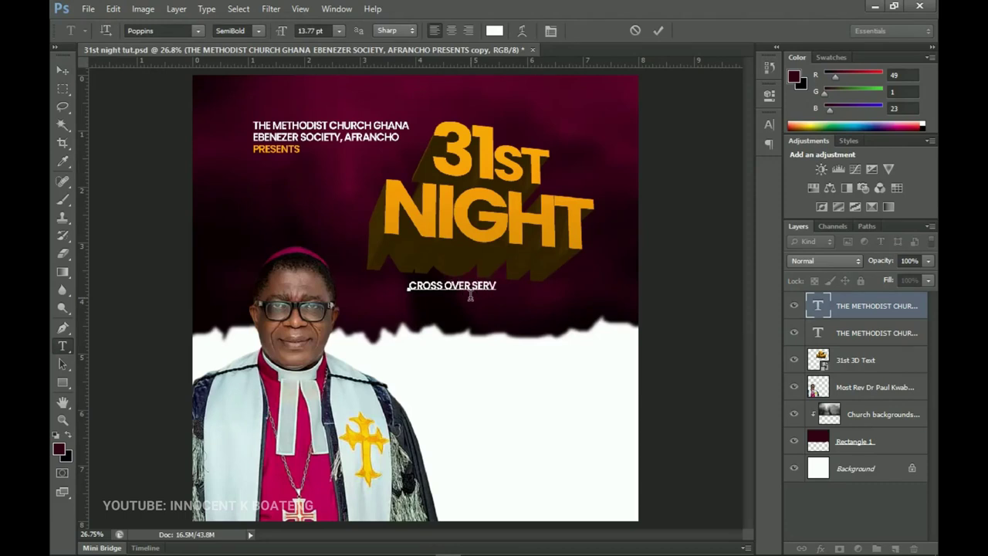
Step: Scale the CROSS OVER SERVICE text up to about 207% and centre it beneath the 3D title
{"action": "left_click", "coordinate": [56, 72]}
{"action": "key", "text": "ctrl+t"}
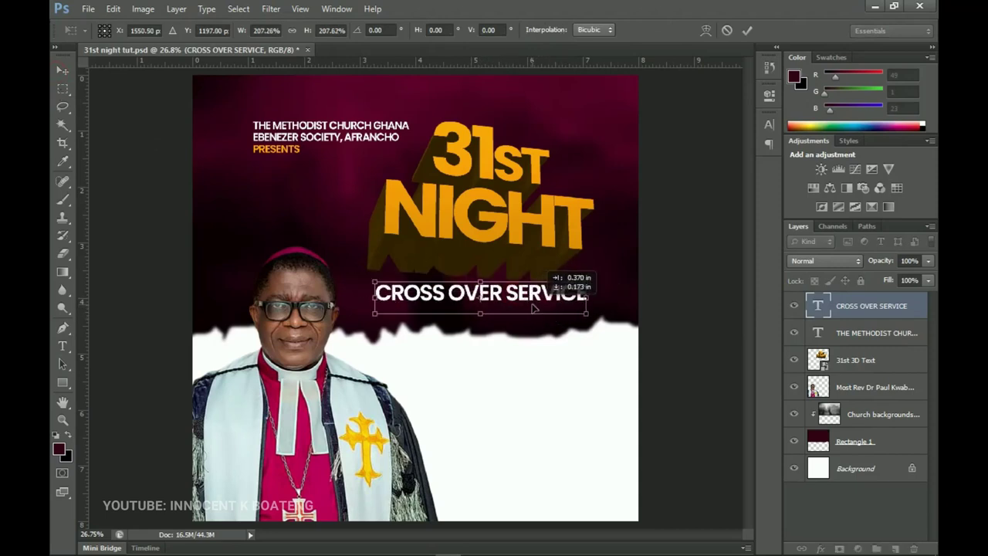
{"action": "key", "text": "Return"}
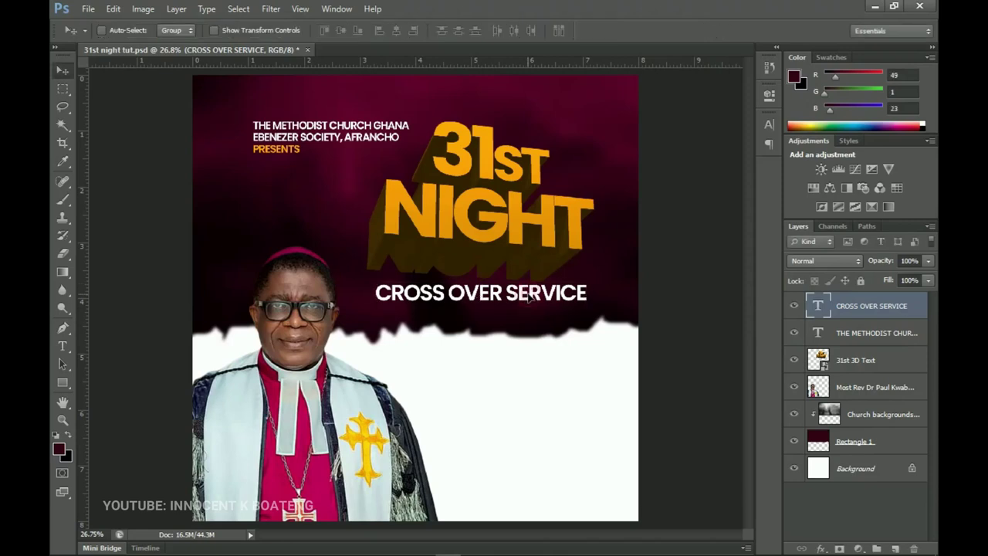
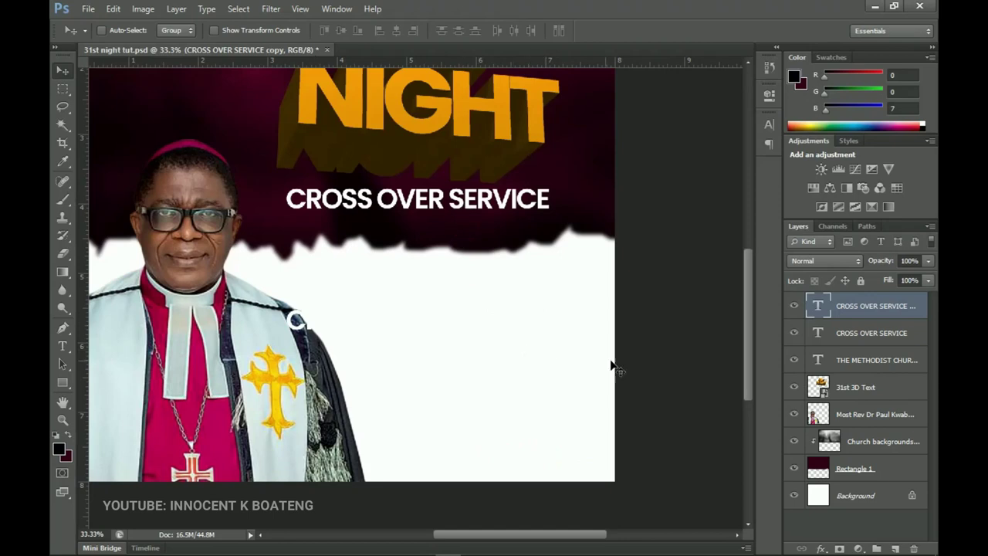
Step: Recolour the lower CROSS OVER SERVICE copy to the background's dark maroon (18000b) and move it right, clear of the portrait
{"action": "key", "text": "t"}
{"action": "double_click", "coordinate": [819, 305]}
{"action": "left_click", "coordinate": [494, 30]}
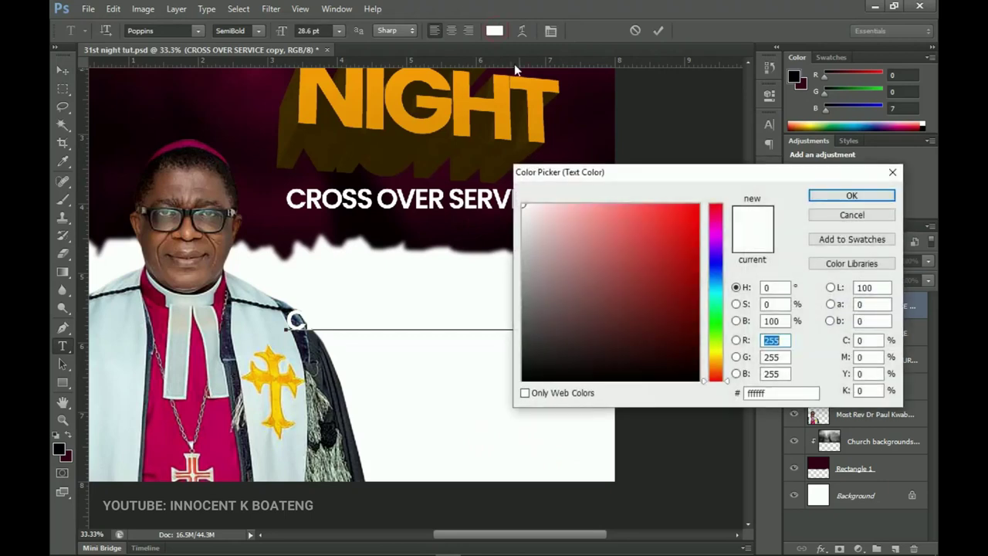
{"action": "left_click", "coordinate": [590, 116]}
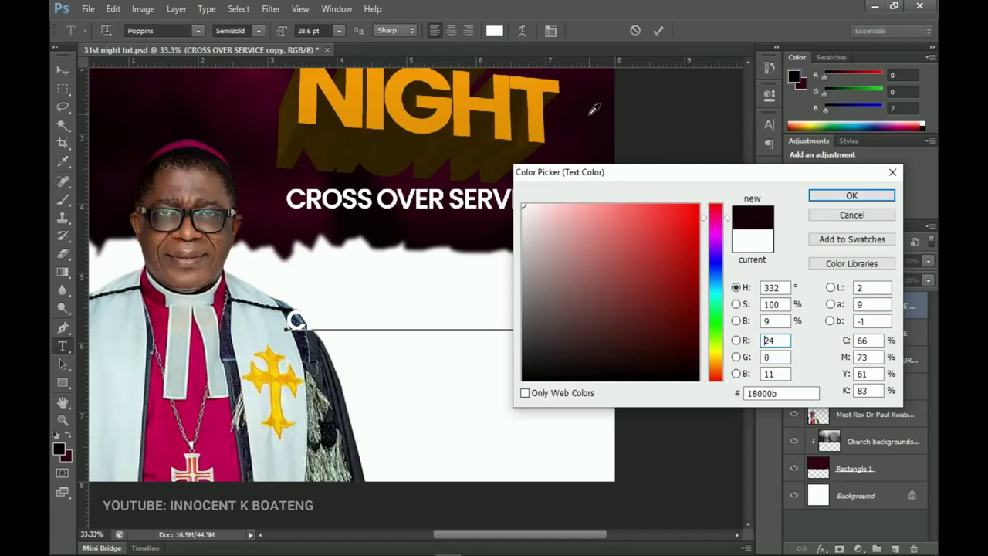
{"action": "left_click", "coordinate": [841, 197]}
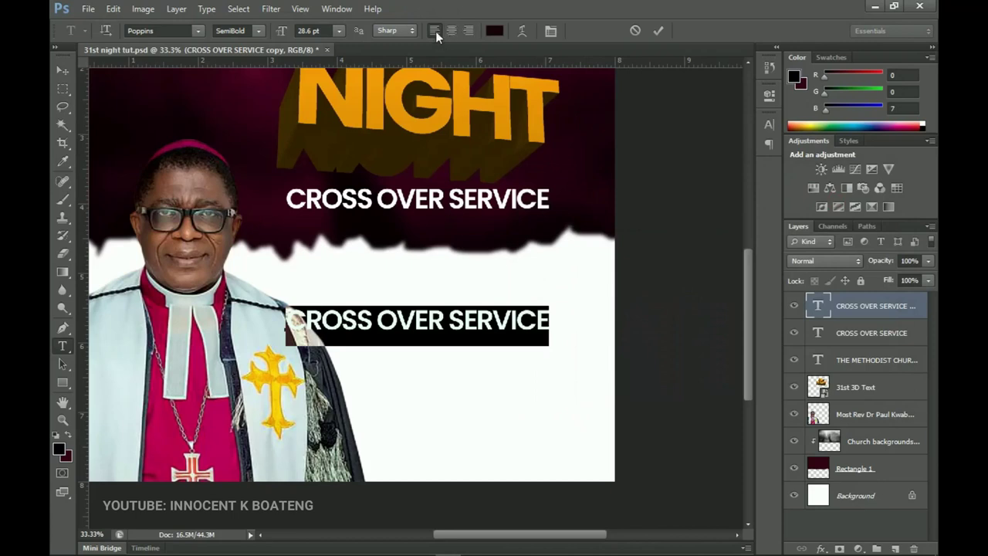
{"action": "key", "text": "ctrl+Return"}
{"action": "key", "text": "v"}
{"action": "left_click_drag", "start_coordinate": [393, 336], "coordinate": [487, 314]}
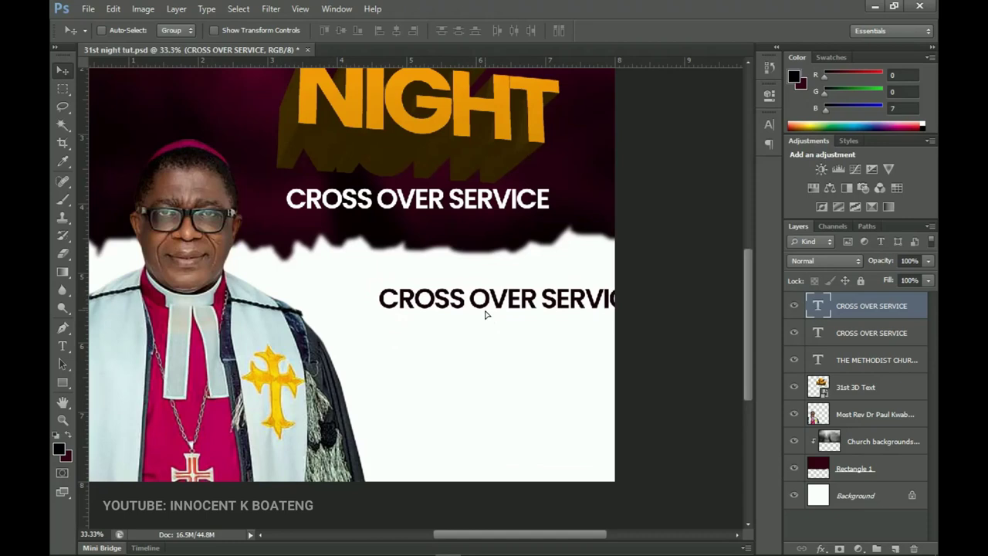
Step: Set the font style of the dark CROSS OVER SERVICE copy to Poppins Medium
{"action": "key", "text": "t"}
{"action": "left_click", "coordinate": [468, 301]}
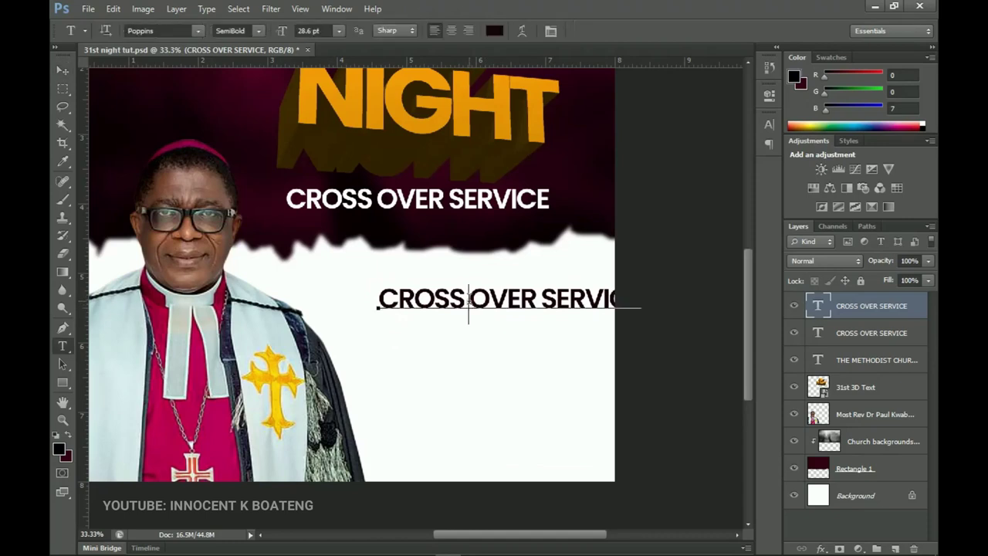
{"action": "key", "text": "ctrl+a"}
{"action": "left_click", "coordinate": [246, 31]}
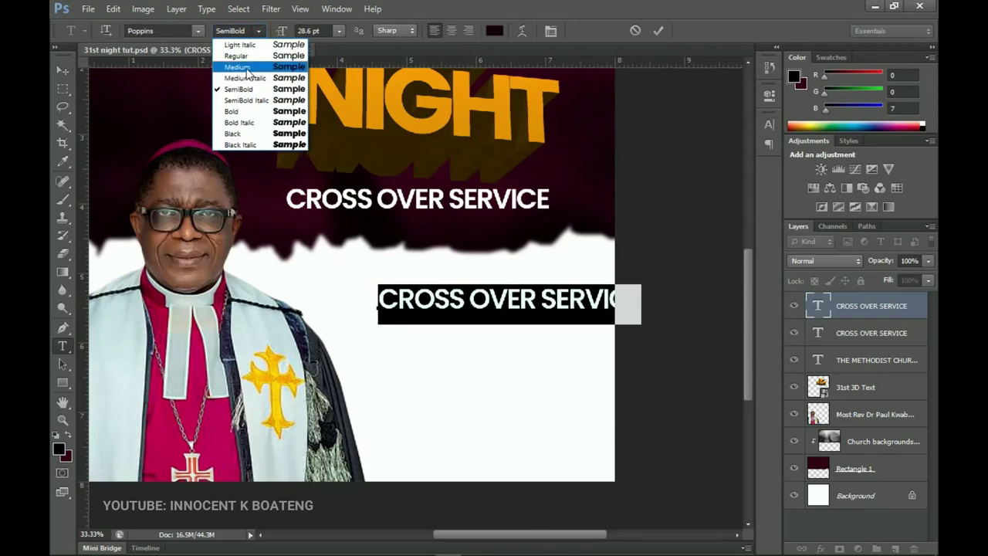
{"action": "left_click", "coordinate": [251, 68]}
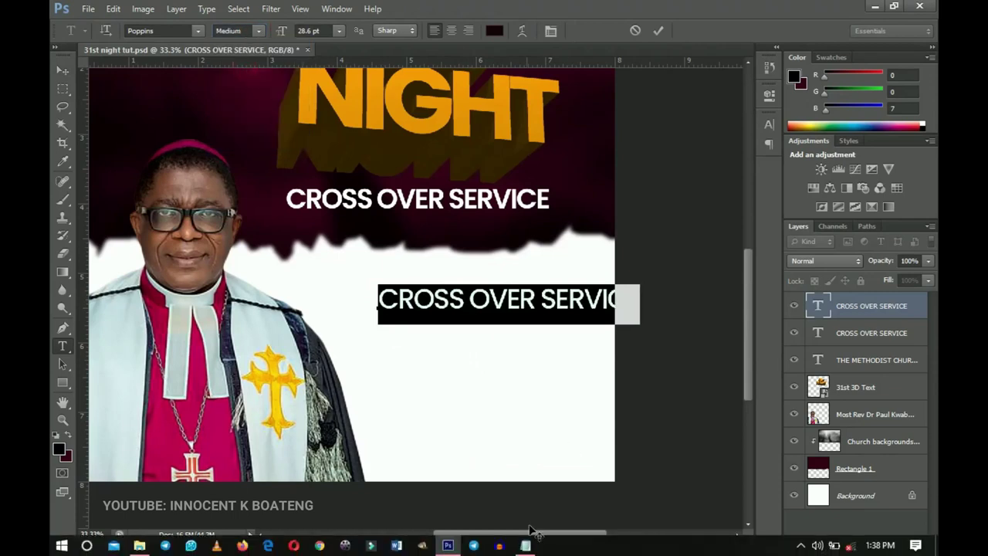
Step: Replace the dark copy's text with the word "THEME" copied from the Notepad file
{"action": "left_click", "coordinate": [525, 545]}
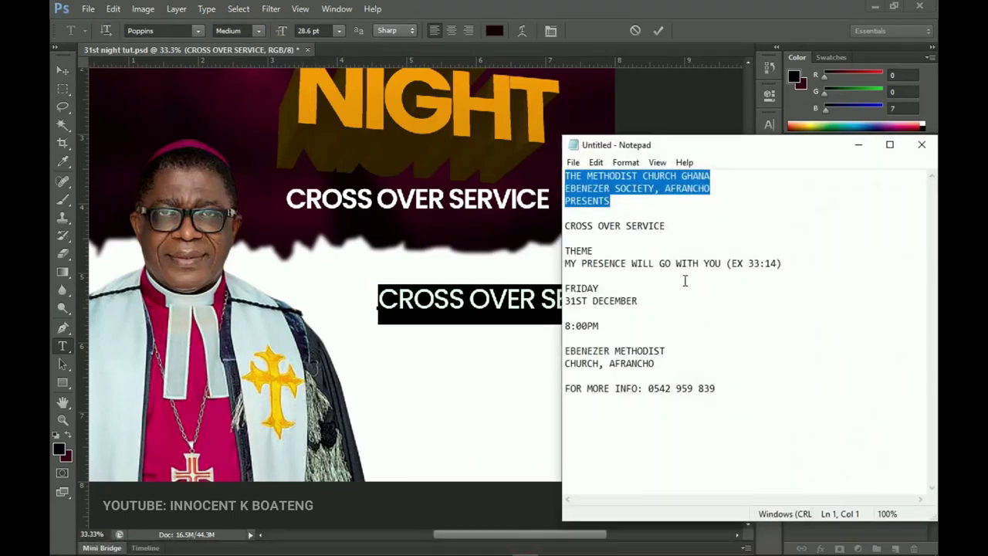
{"action": "left_click_drag", "start_coordinate": [627, 251], "coordinate": [563, 252]}
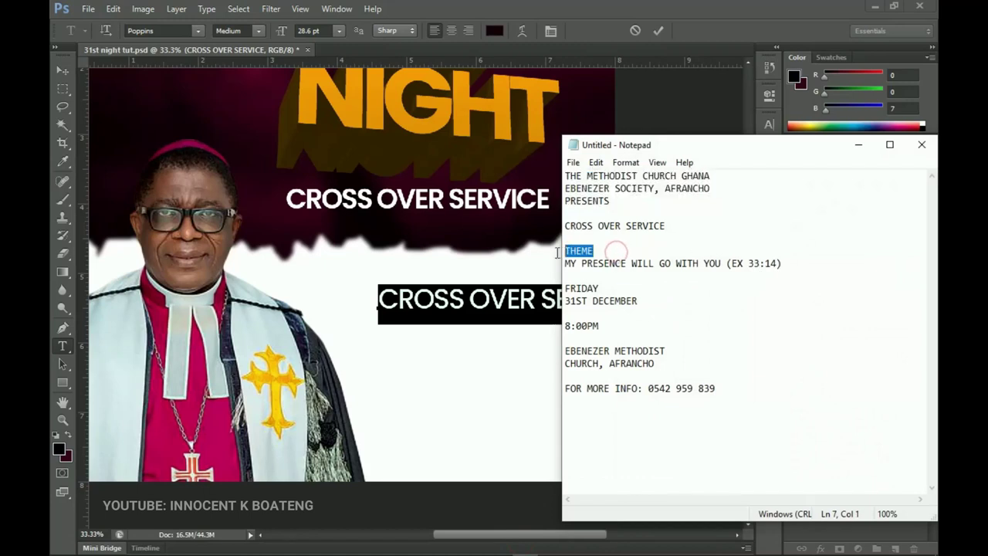
{"action": "key", "text": "ctrl+c"}
{"action": "left_click", "coordinate": [858, 145]}
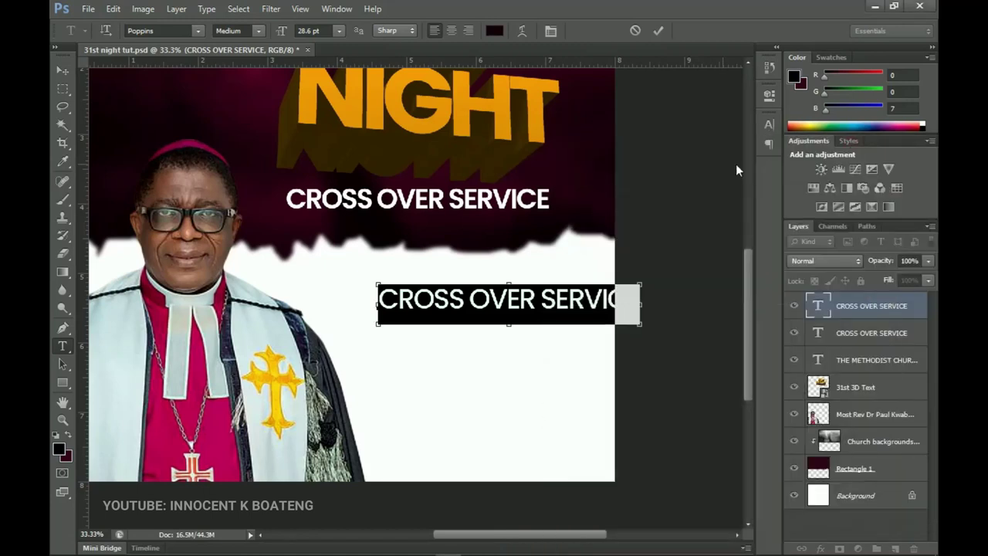
{"action": "key", "text": "ctrl+v"}
{"action": "left_click", "coordinate": [61, 71]}
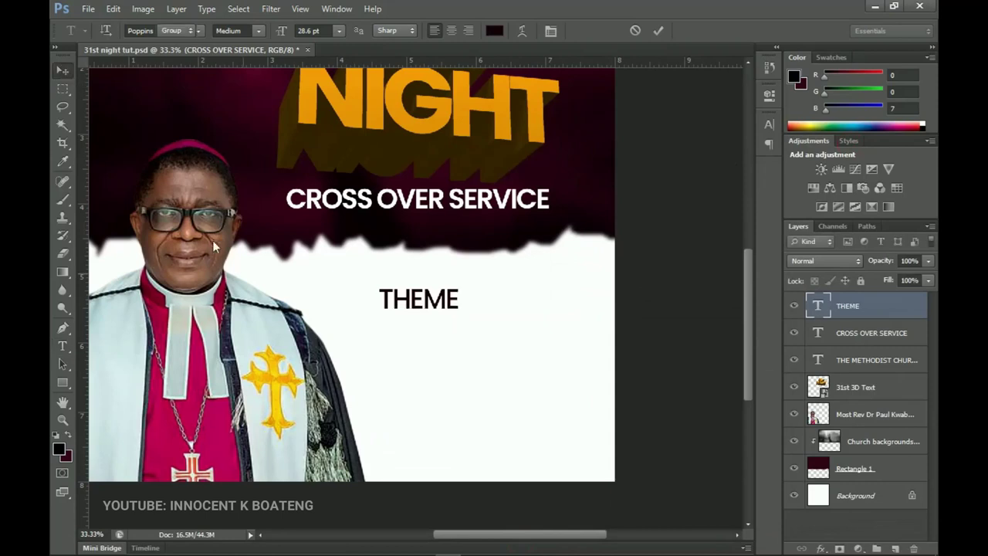
Step: Scale the THEME text down slightly, keeping it in the white area beside the portrait
{"action": "key", "text": "ctrl+t"}
{"action": "mouse_move", "coordinate": [461, 328]}
{"action": "left_mouse_down"}
{"action": "mouse_move", "coordinate": [448, 329]}
{"action": "mouse_move", "coordinate": [442, 309]}
{"action": "mouse_move", "coordinate": [455, 312]}
{"action": "left_mouse_up"}
{"action": "key", "text": "Return"}
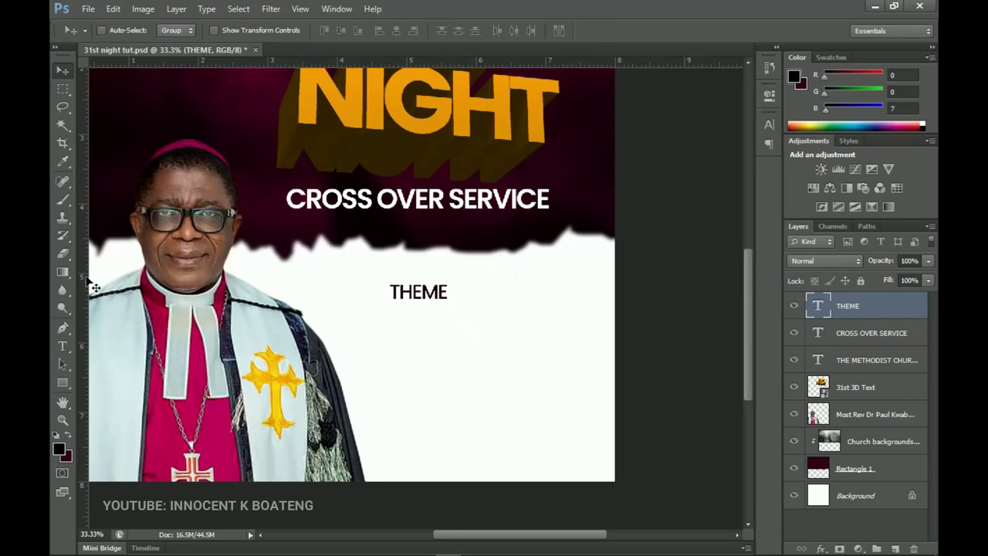
Step: Place a vertical guide just left of the word THEME and align the text's left edge to it
{"action": "left_click_drag", "start_coordinate": [91, 287], "coordinate": [378, 292]}
{"action": "right_click", "coordinate": [440, 297]}
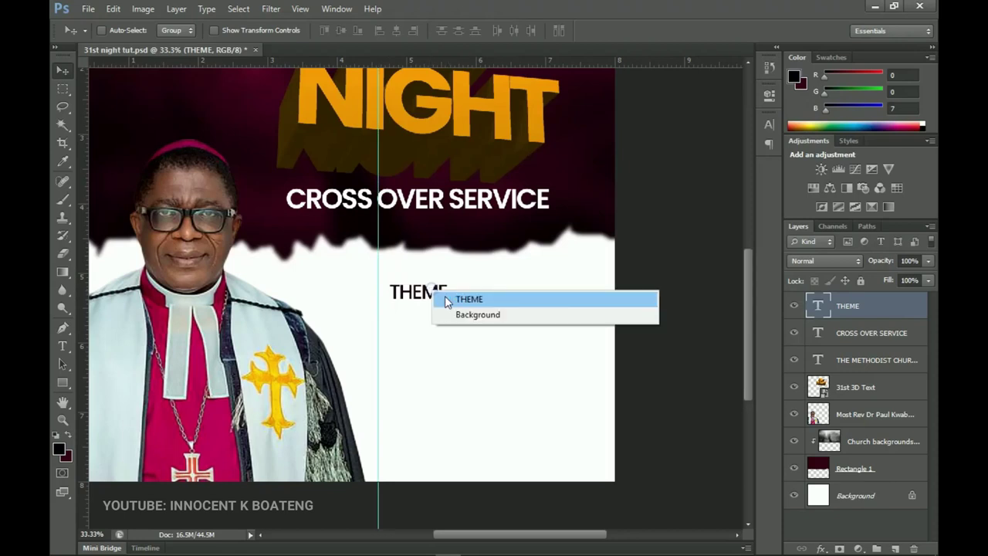
{"action": "left_click", "coordinate": [454, 298]}
{"action": "left_click", "coordinate": [457, 295], "text": "ctrl"}
{"action": "left_click_drag", "start_coordinate": [454, 301], "coordinate": [438, 303]}
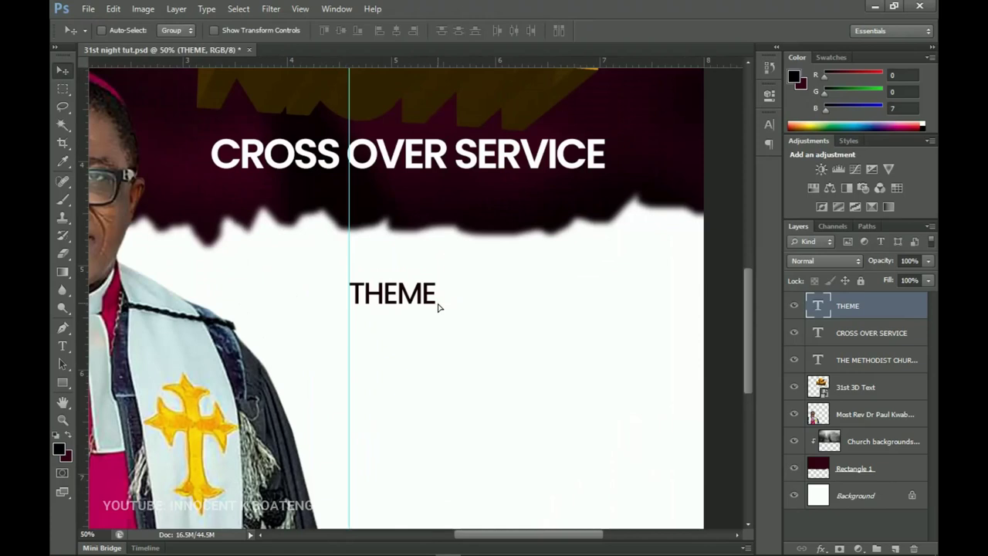
Step: Draw a thin horizontal rectangle of about 694 × 6 px from the end of THEME towards the canvas's right edge
{"action": "scroll", "coordinate": [456, 310], "scroll_direction": "down", "scroll_amount": 2}
{"action": "scroll", "coordinate": [464, 315], "scroll_direction": "up", "scroll_amount": 1}
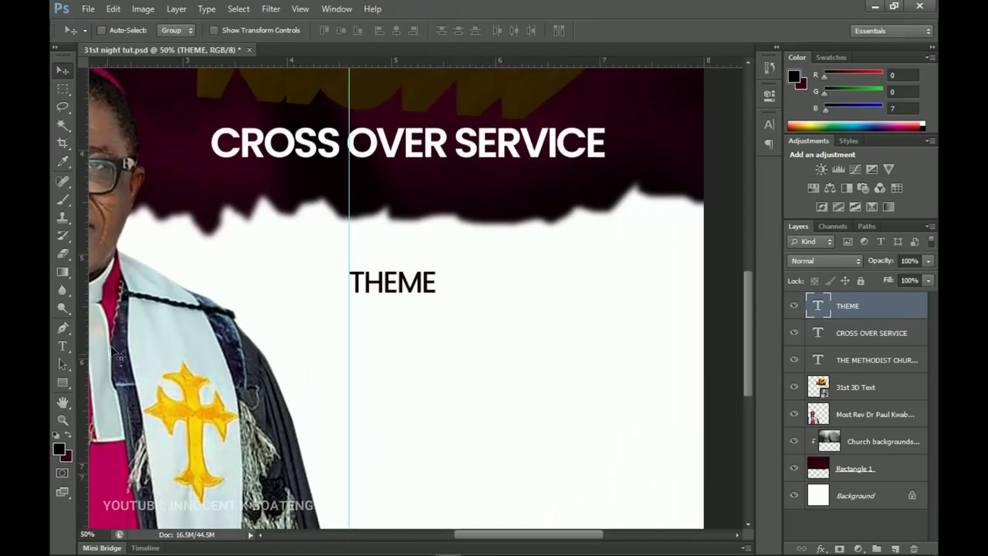
{"action": "left_click", "coordinate": [66, 388]}
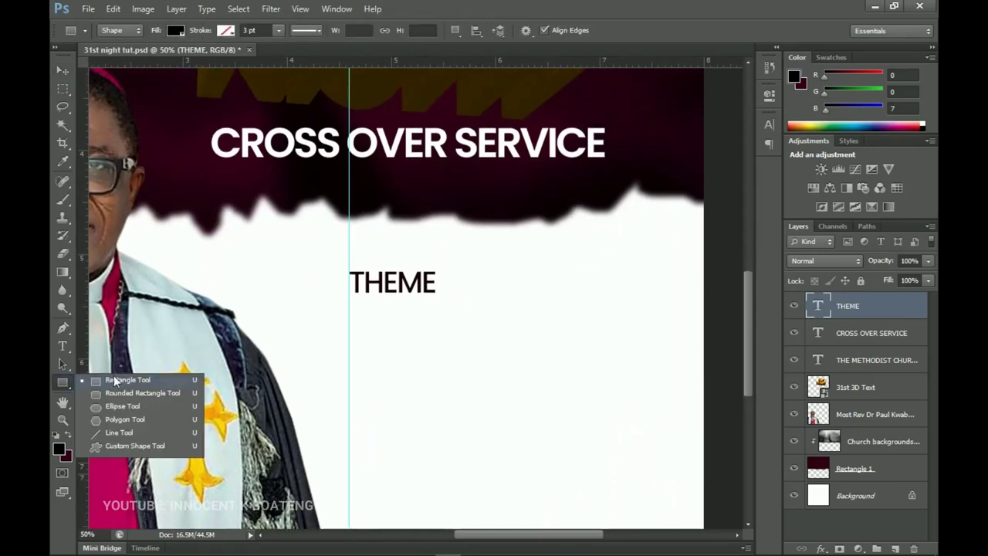
{"action": "left_click", "coordinate": [128, 377]}
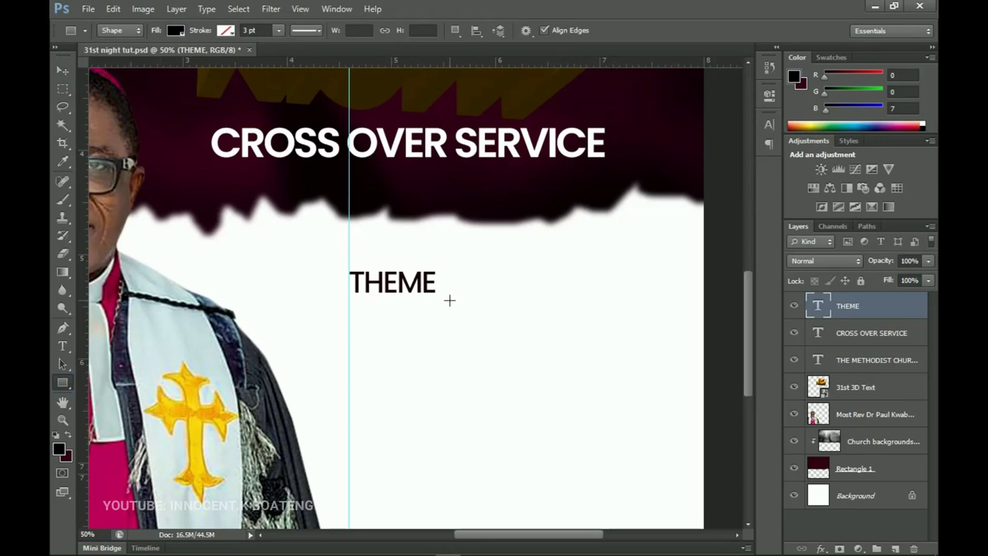
{"action": "left_click_drag", "start_coordinate": [437, 287], "coordinate": [678, 291]}
Step: Change the thin line's fill to the THEME text's dark maroon (18000b)
{"action": "left_click", "coordinate": [477, 280], "text": "ctrl"}
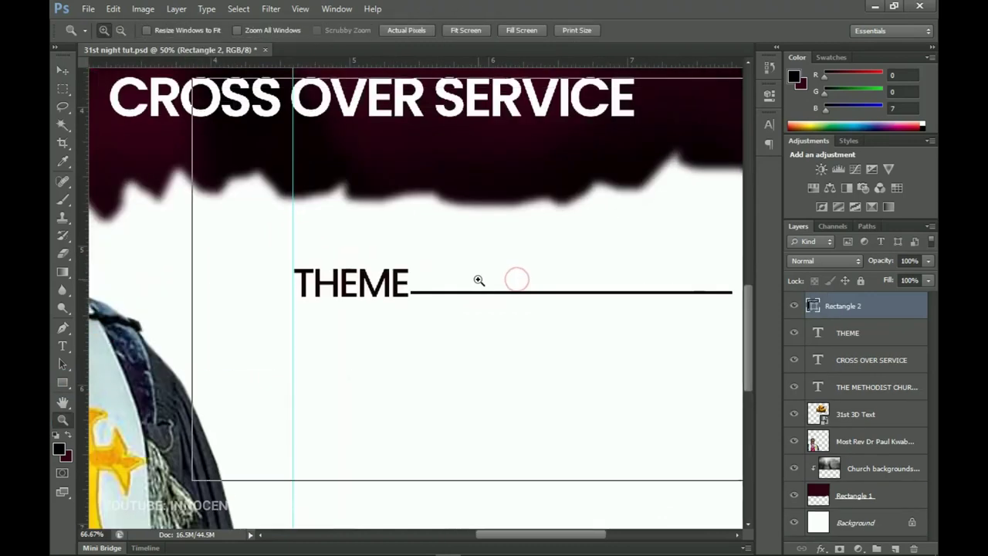
{"action": "left_click", "coordinate": [479, 281], "text": "ctrl"}
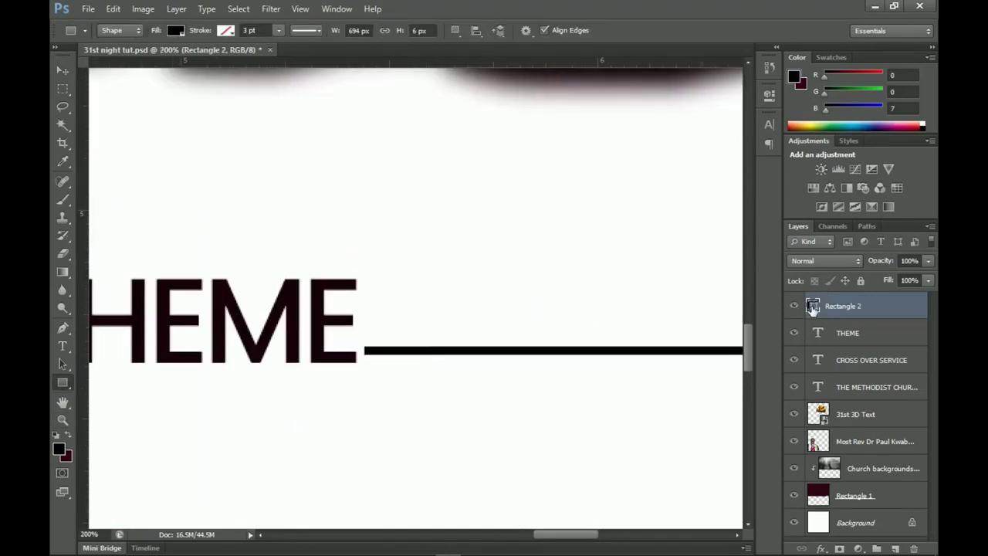
{"action": "double_click", "coordinate": [812, 306]}
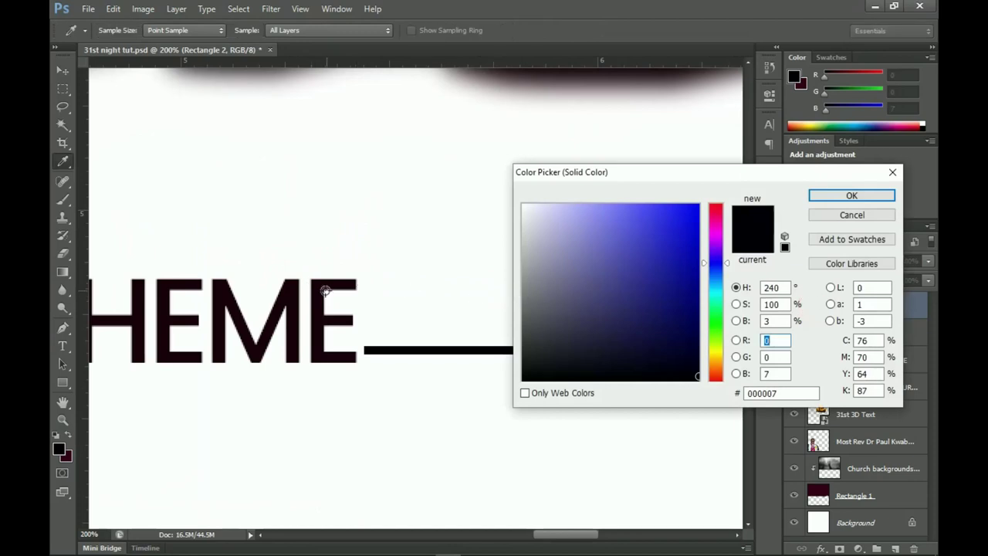
{"action": "left_click", "coordinate": [324, 283]}
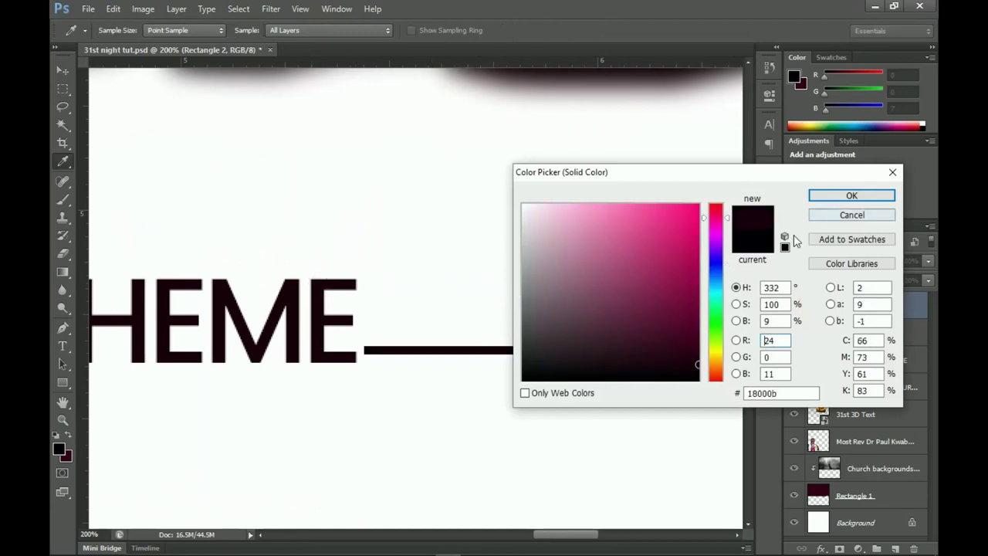
{"action": "left_click", "coordinate": [838, 198]}
Step: Move the thin line to meet the final E of THEME, flush with the bottom of the letters
{"action": "key", "text": "v"}
{"action": "left_click_drag", "start_coordinate": [426, 257], "coordinate": [569, 324]}
{"action": "left_click_drag", "start_coordinate": [368, 336], "coordinate": [593, 337]}
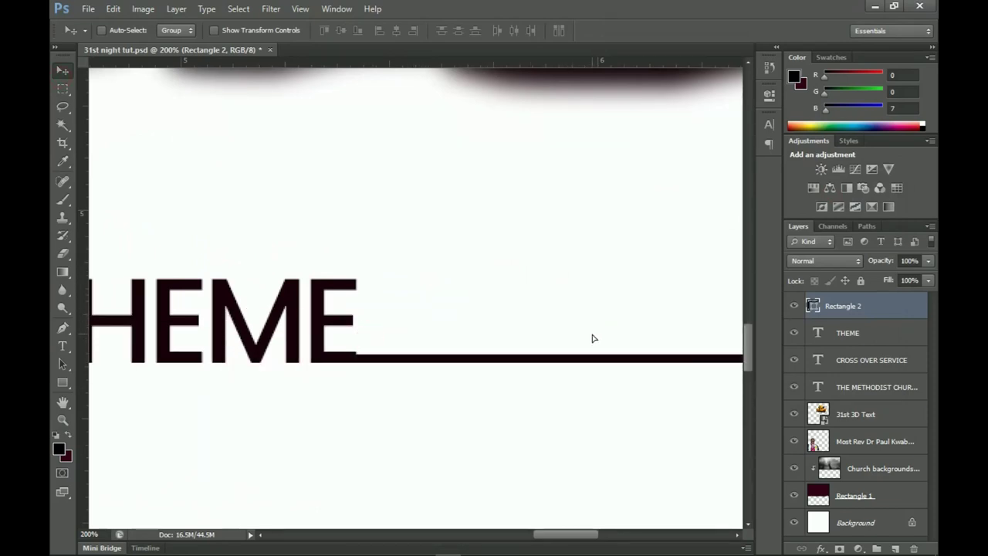
Step: Nudge the thin line up to meet the upper edge of the bottom bar of THEME's final E
{"action": "key", "text": "Up"}
{"action": "key", "text": "Up"}
{"action": "key", "text": "Up"}
{"action": "key", "text": "Up"}
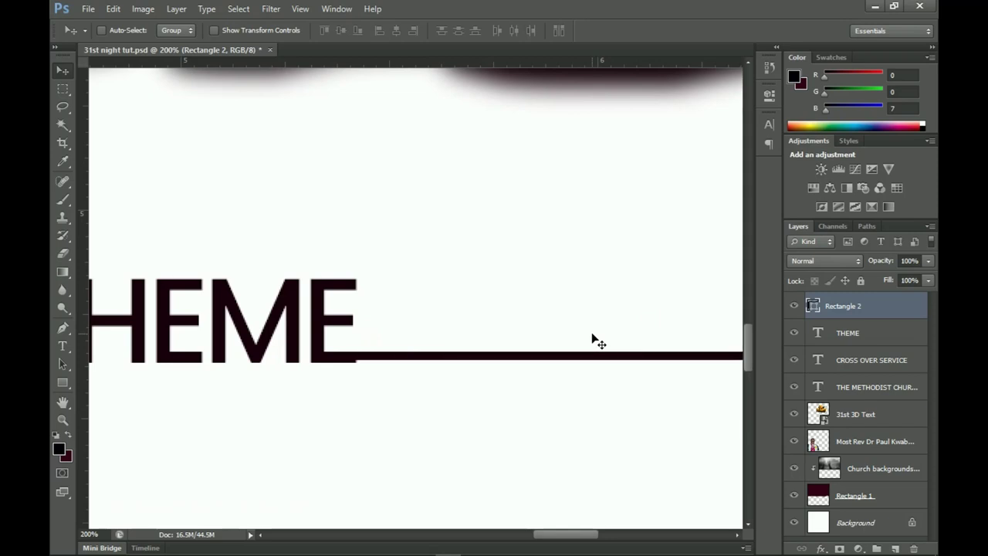
Step: Stretch the thin line's lower edge down to match the thickness of the final E's bottom bar
{"action": "key", "text": "z"}
{"action": "left_click", "coordinate": [321, 366]}
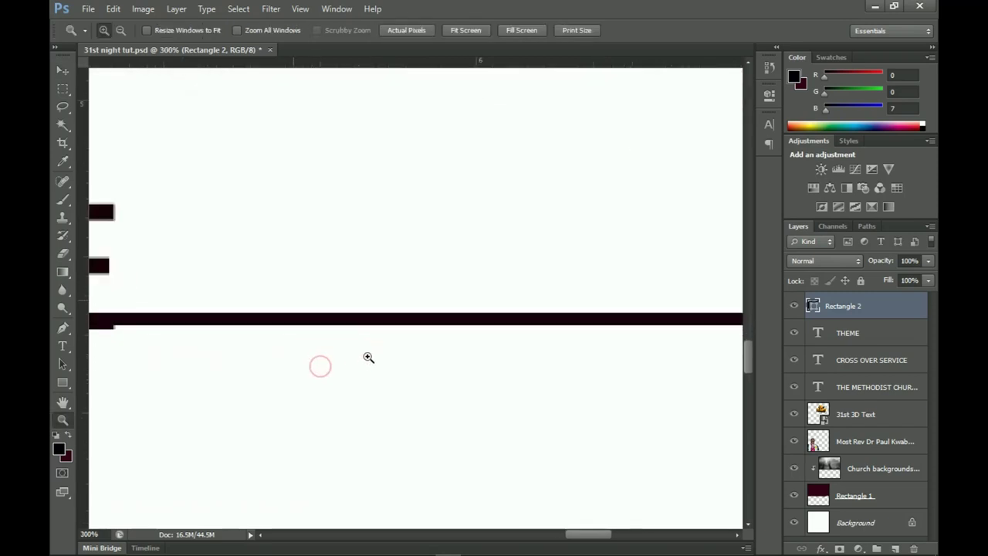
{"action": "key", "text": "v"}
{"action": "left_click_drag", "start_coordinate": [261, 315], "coordinate": [433, 344]}
{"action": "key", "text": "z"}
{"action": "left_click_drag", "start_coordinate": [580, 172], "coordinate": [98, 441]}
{"action": "key", "text": "v"}
{"action": "key", "text": "ctrl+t"}
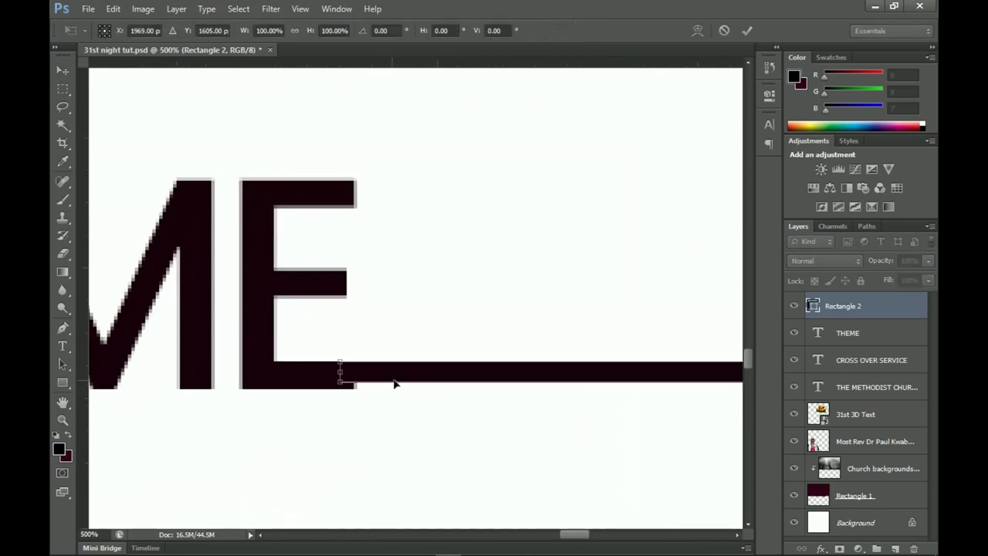
{"action": "left_click_drag", "start_coordinate": [390, 382], "coordinate": [391, 388]}
{"action": "key", "text": "Return"}
Step: Duplicate the THEME text, move the copy above Rectangle 2 in the layer order, and place it directly below the original
{"action": "key", "text": "z"}
{"action": "left_click", "coordinate": [390, 372], "text": "alt"}
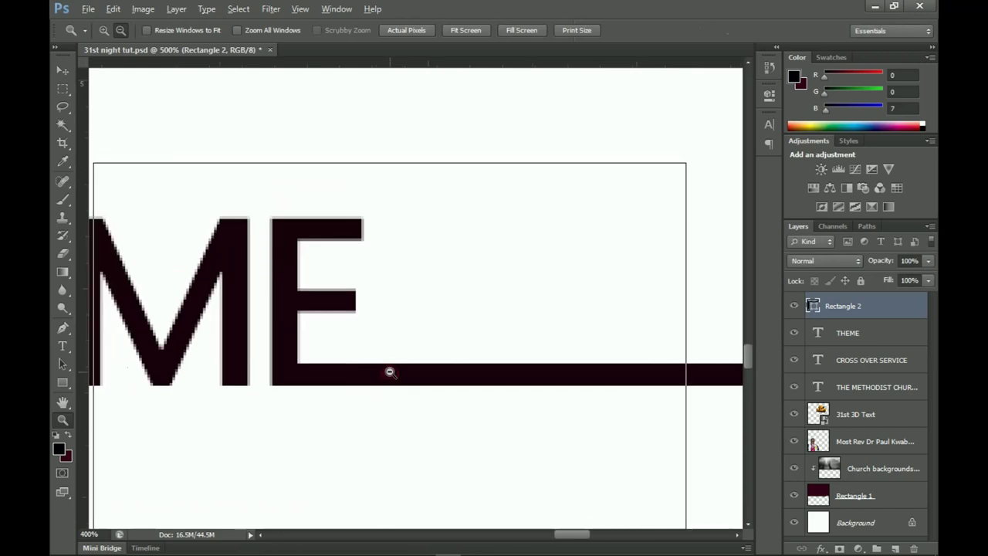
{"action": "left_click", "coordinate": [390, 373], "text": "alt"}
{"action": "left_click", "coordinate": [390, 372], "text": "alt"}
{"action": "left_click", "coordinate": [390, 372], "text": "alt"}
{"action": "left_click", "coordinate": [390, 372], "text": "alt"}
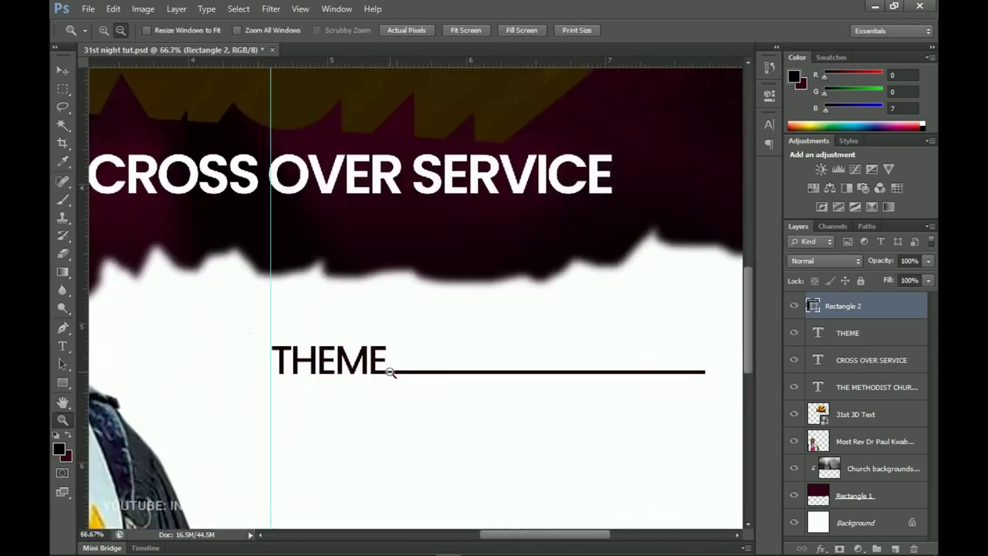
{"action": "scroll", "coordinate": [392, 324], "scroll_direction": "down", "scroll_amount": 3}
{"action": "key", "text": "v"}
{"action": "left_click", "coordinate": [842, 334]}
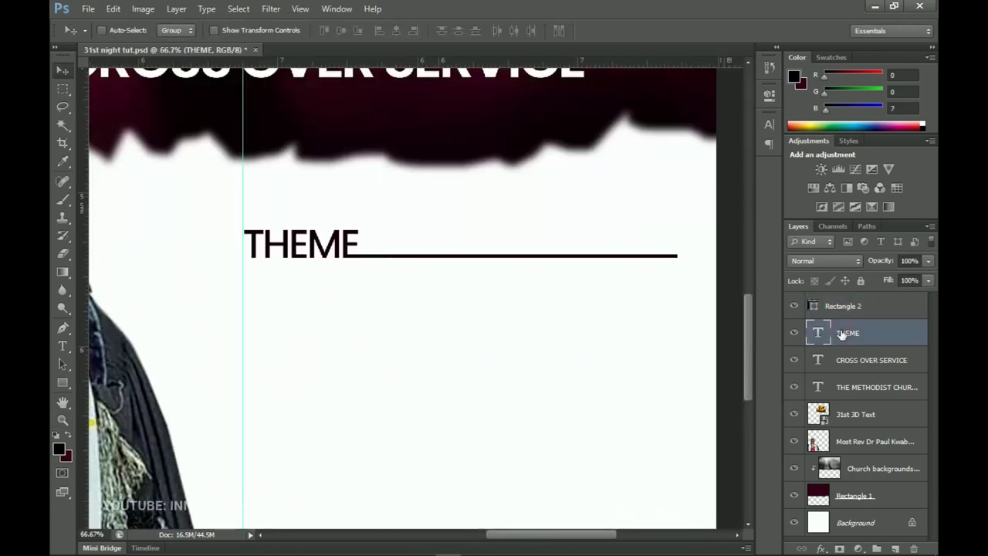
{"action": "key", "text": "ctrl+j"}
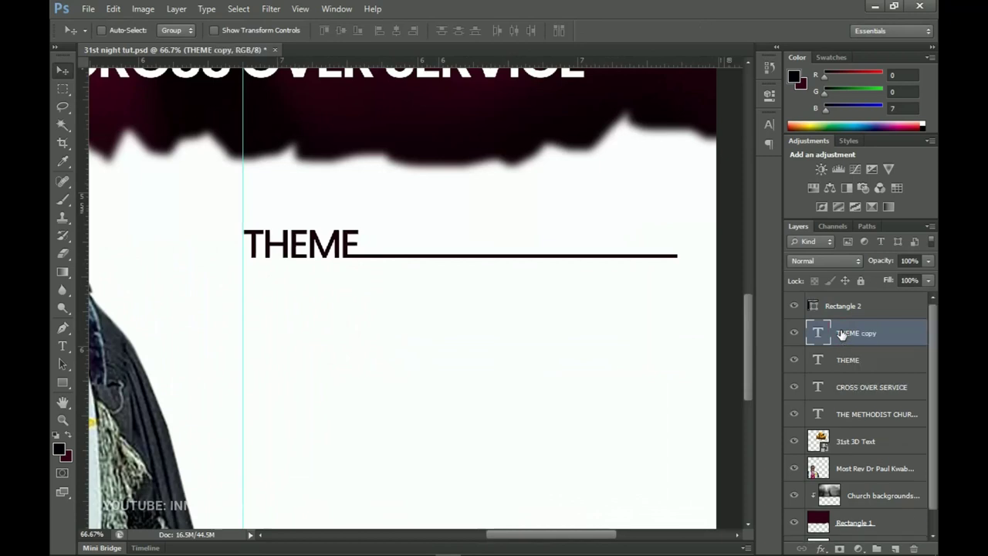
{"action": "left_click_drag", "start_coordinate": [841, 334], "coordinate": [840, 300]}
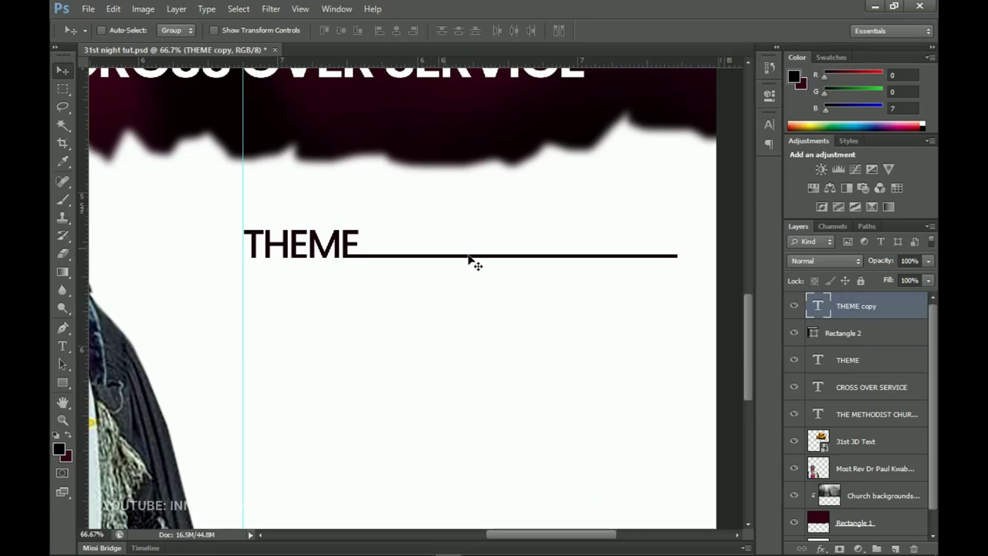
{"action": "left_click_drag", "start_coordinate": [403, 280], "coordinate": [390, 295]}
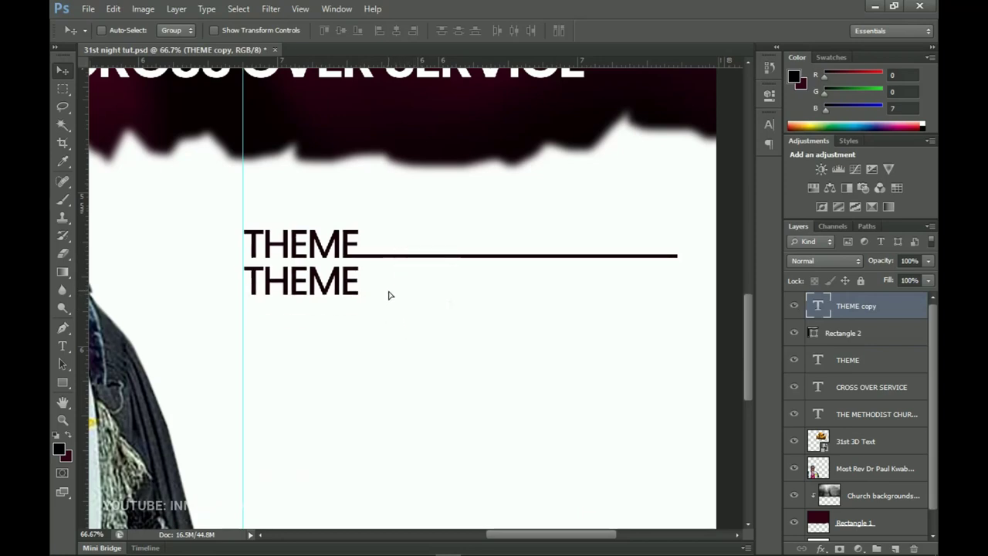
Step: Replace the duplicate's text with "MY PRESENCE WILL GO WITH YOU (EX 33:14)" copied from the Notepad notes
{"action": "key", "text": "t"}
{"action": "left_click", "coordinate": [306, 290]}
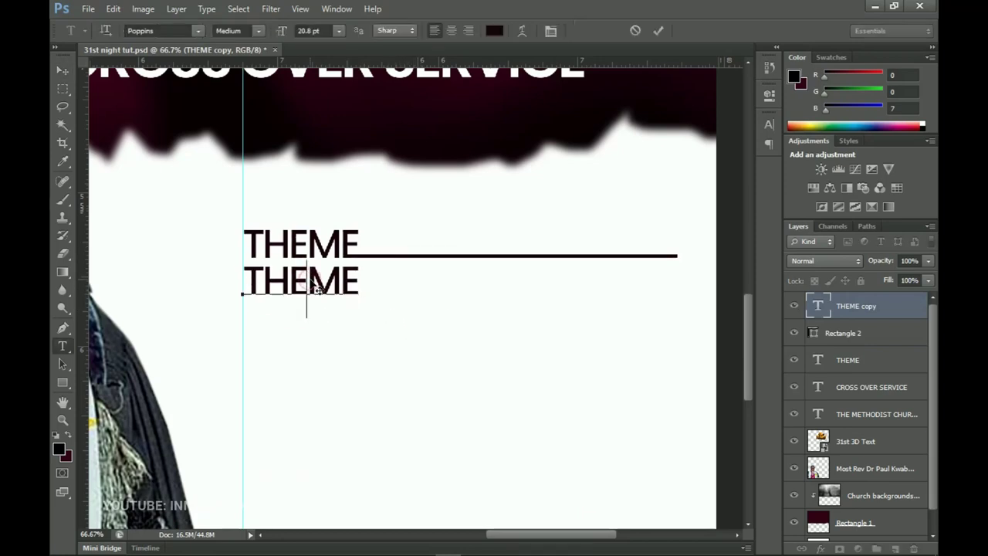
{"action": "double_click", "coordinate": [307, 289]}
{"action": "left_click", "coordinate": [525, 545]}
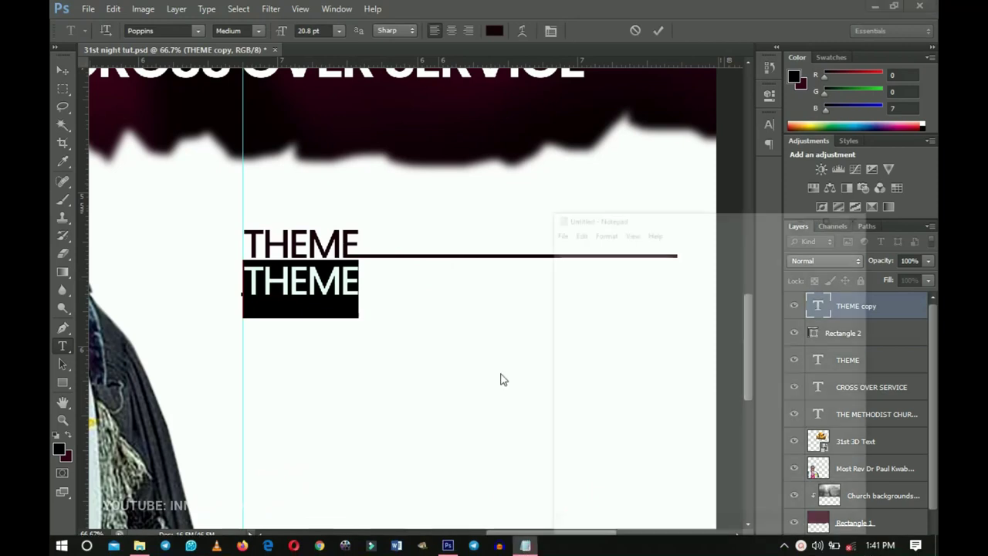
{"action": "left_click", "coordinate": [785, 263]}
{"action": "left_click_drag", "start_coordinate": [785, 263], "coordinate": [567, 264]}
{"action": "key", "text": "ctrl+c"}
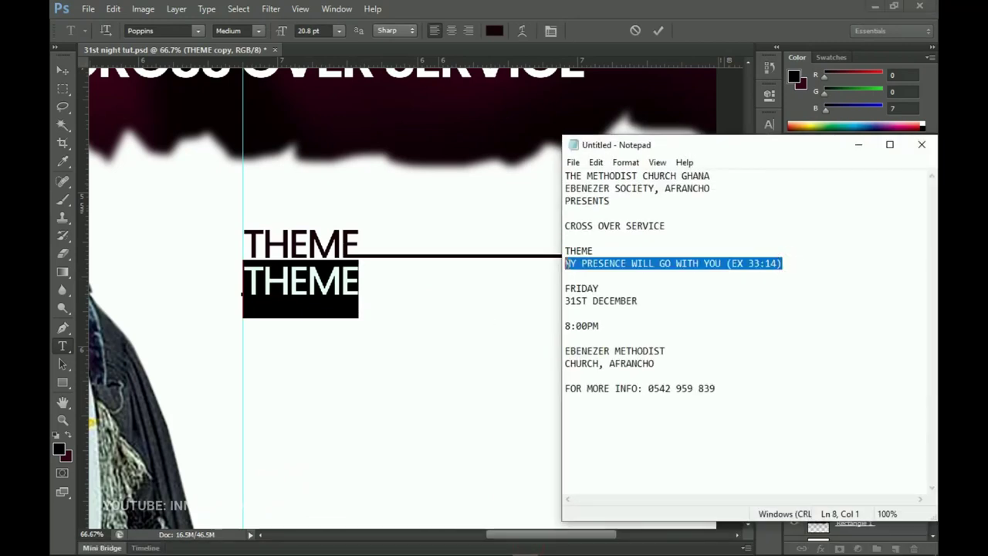
{"action": "left_click", "coordinate": [858, 145]}
{"action": "key", "text": "ctrl+v"}
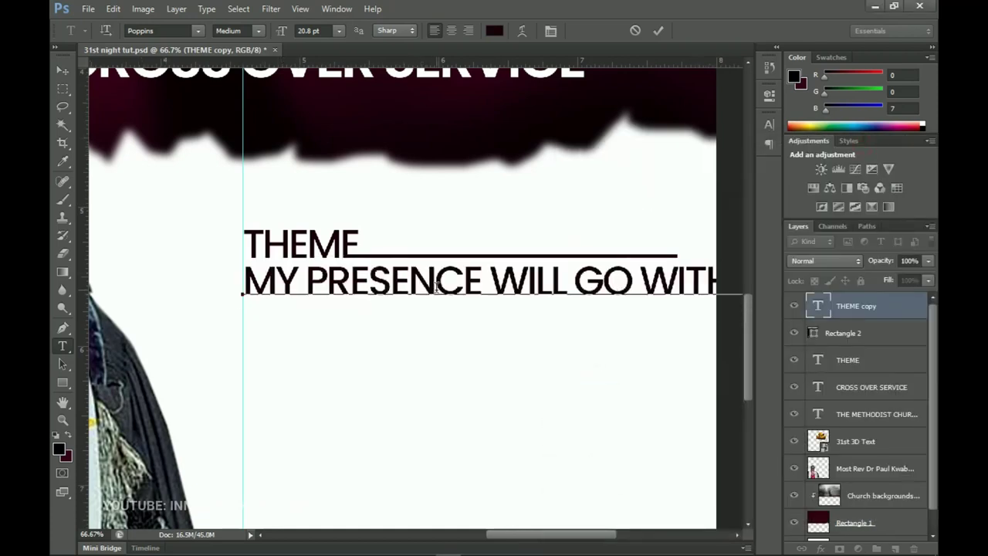
Step: Set the whole theme sentence's font size to 7.8 pt
{"action": "key", "text": "ctrl"}
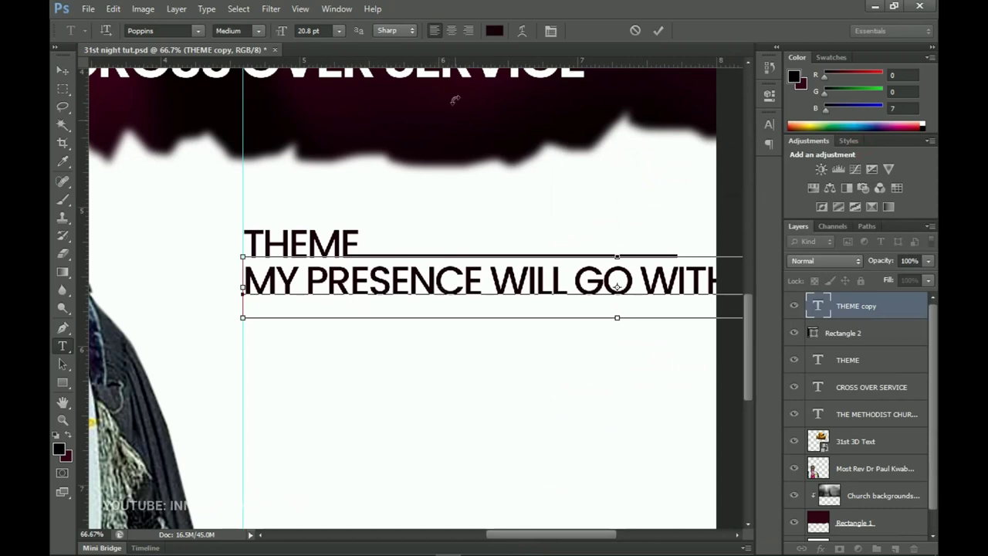
{"action": "key", "text": "ctrl+a"}
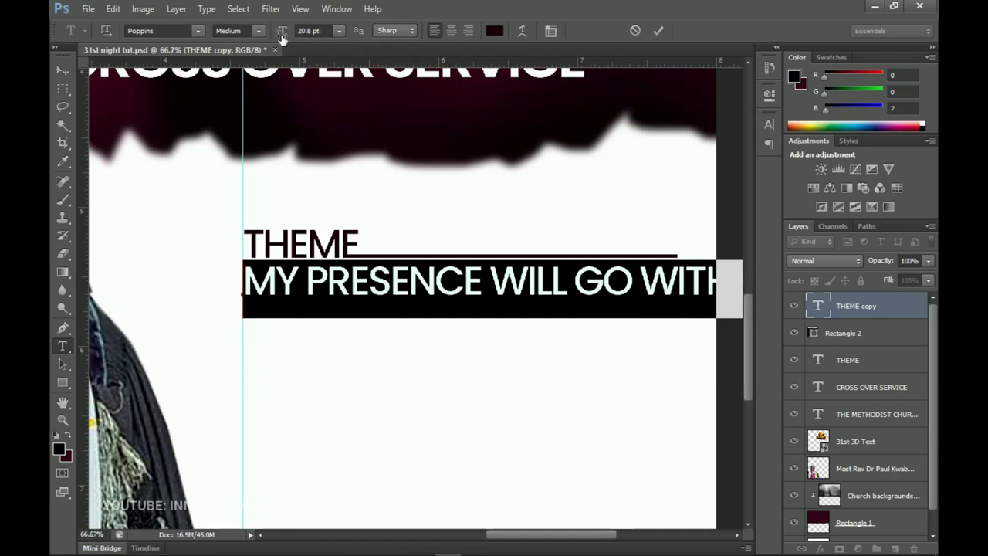
{"action": "left_click_drag", "start_coordinate": [283, 37], "coordinate": [264, 36]}
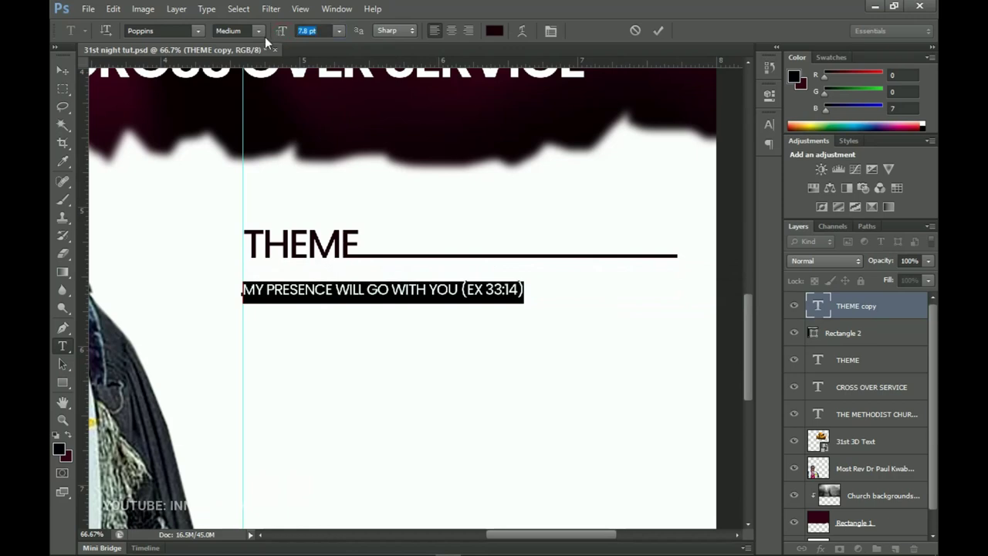
{"action": "left_click", "coordinate": [65, 70]}
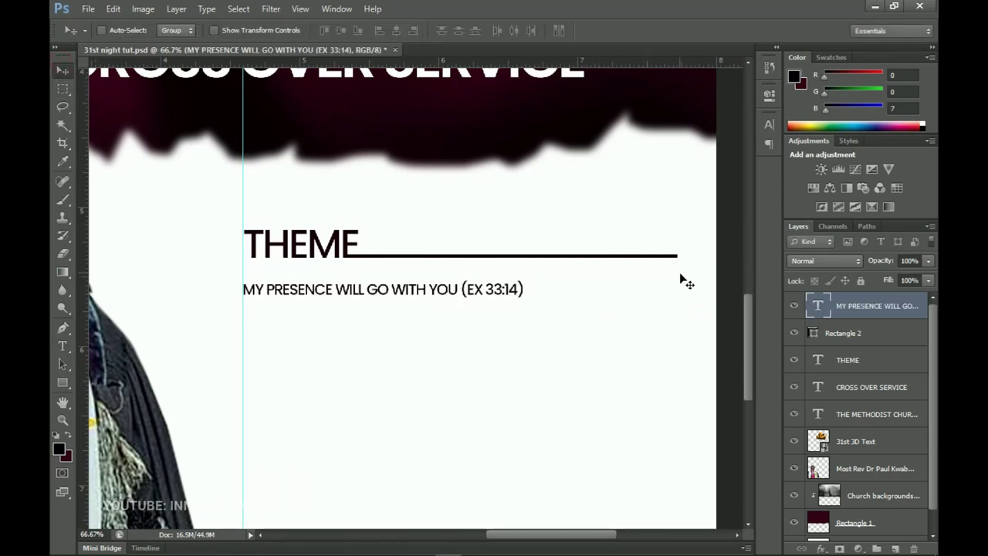
Step: Scale the theme sentence to about 154% so it spans from the guide to the line's end, and set it just below the line
{"action": "key", "text": "ctrl+t"}
{"action": "left_click_drag", "start_coordinate": [525, 281], "coordinate": [678, 258]}
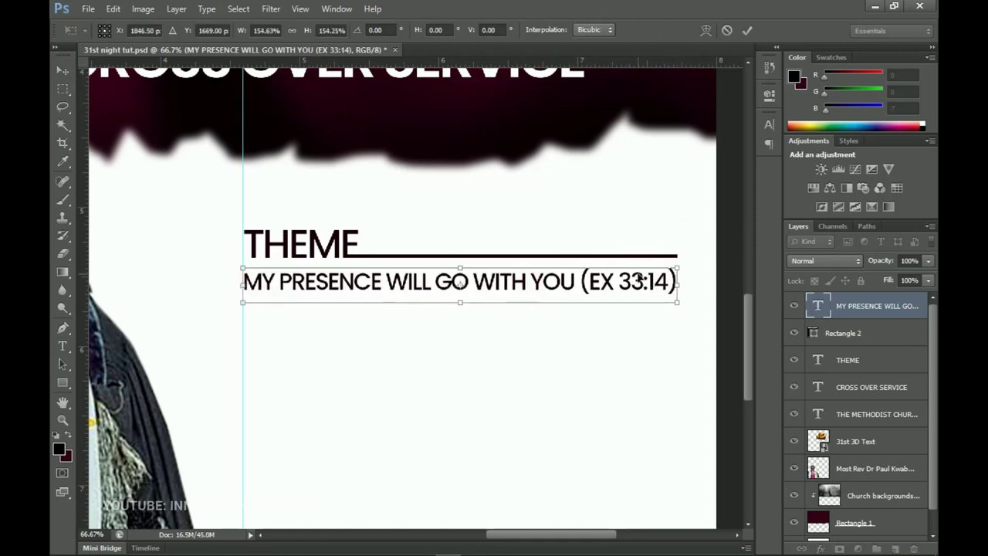
{"action": "key", "text": "Return"}
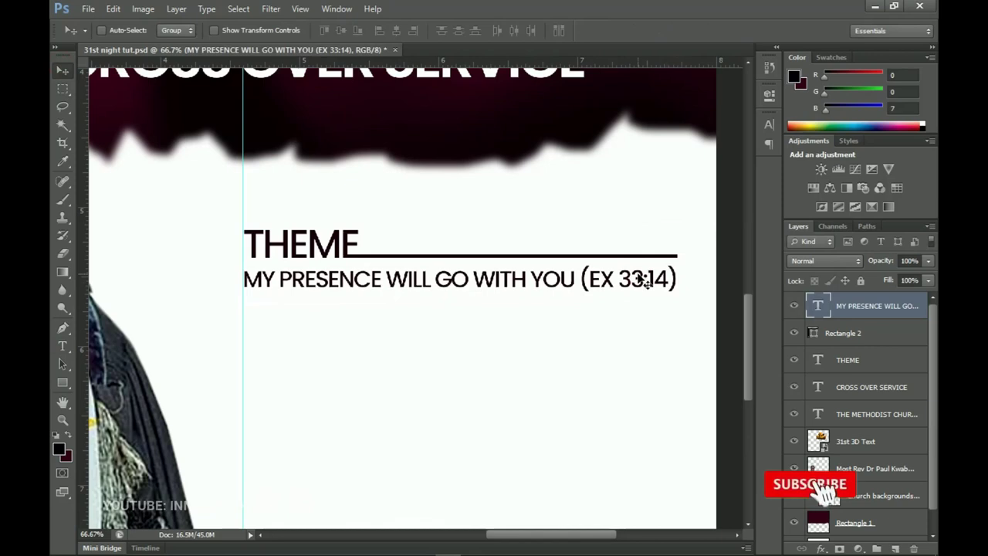
{"action": "left_click_drag", "start_coordinate": [640, 282], "coordinate": [645, 279]}
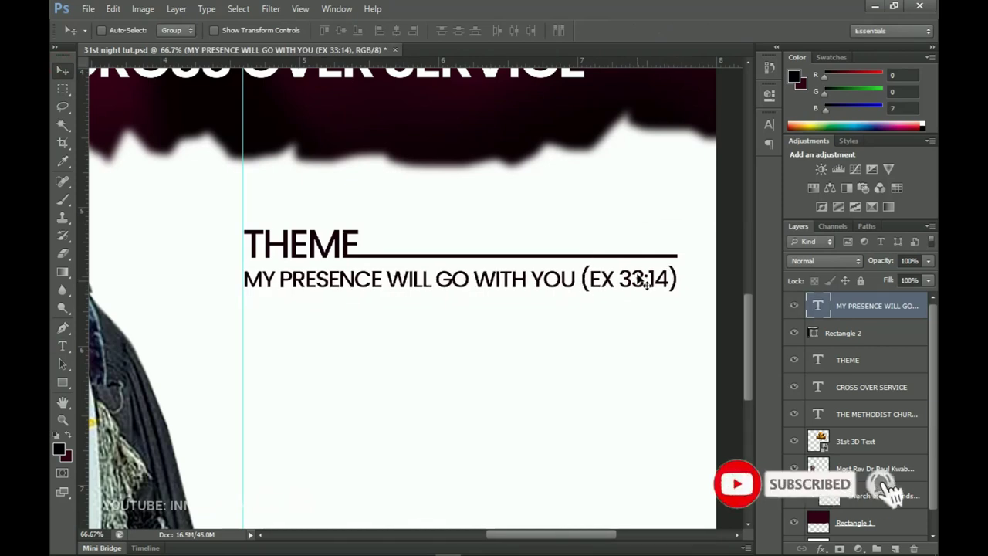
Step: Duplicate the theme sentence and move the copy straight down, leaving a gap below the original
{"action": "scroll", "coordinate": [640, 294], "scroll_direction": "down", "scroll_amount": 1}
{"action": "scroll", "coordinate": [639, 291], "scroll_direction": "up", "scroll_amount": 1}
{"action": "scroll", "coordinate": [642, 293], "scroll_direction": "down", "scroll_amount": 1}
{"action": "key", "text": "ctrl+j"}
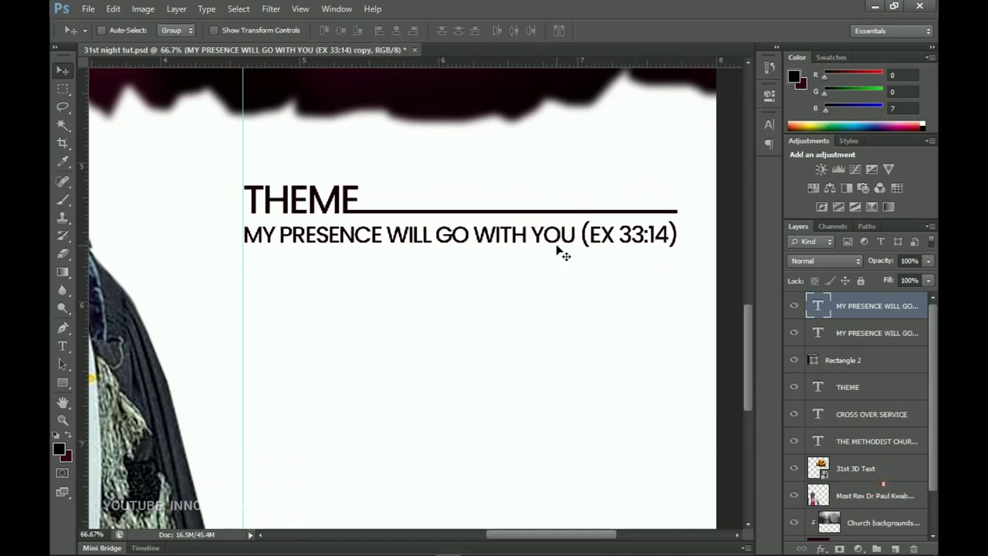
{"action": "left_click_drag", "start_coordinate": [572, 246], "coordinate": [571, 308]}
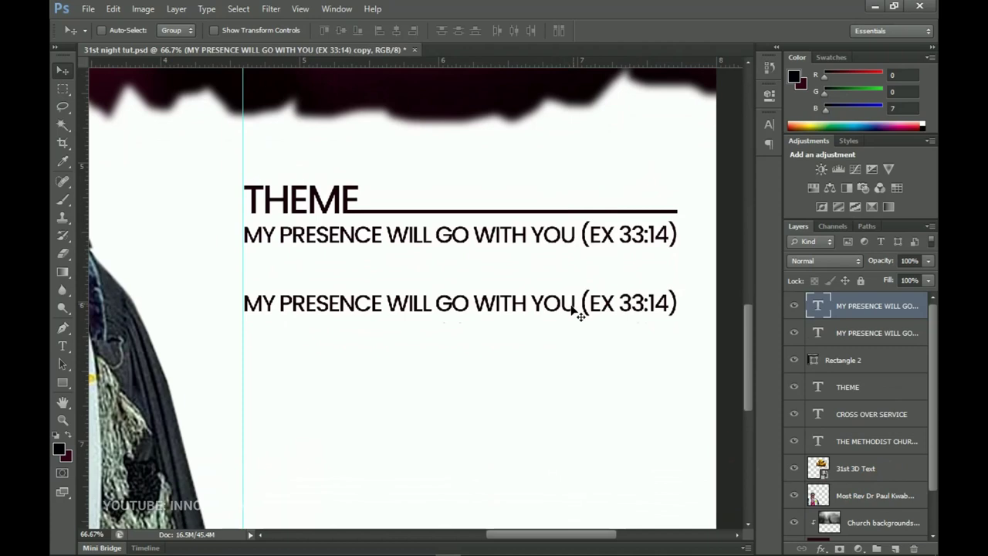
Step: Replace the copied sentence with "FRIDAY" and "31ST DECEMBER" on two lines, copied from the Notepad notes
{"action": "double_click", "coordinate": [519, 305]}
{"action": "key", "text": "ctrl+a"}
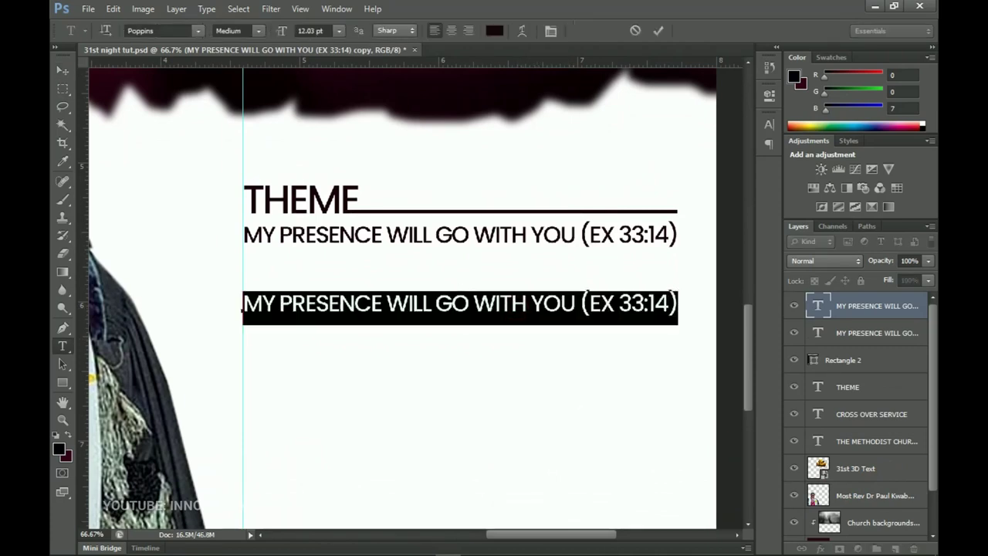
{"action": "mouse_move", "coordinate": [661, 550]}
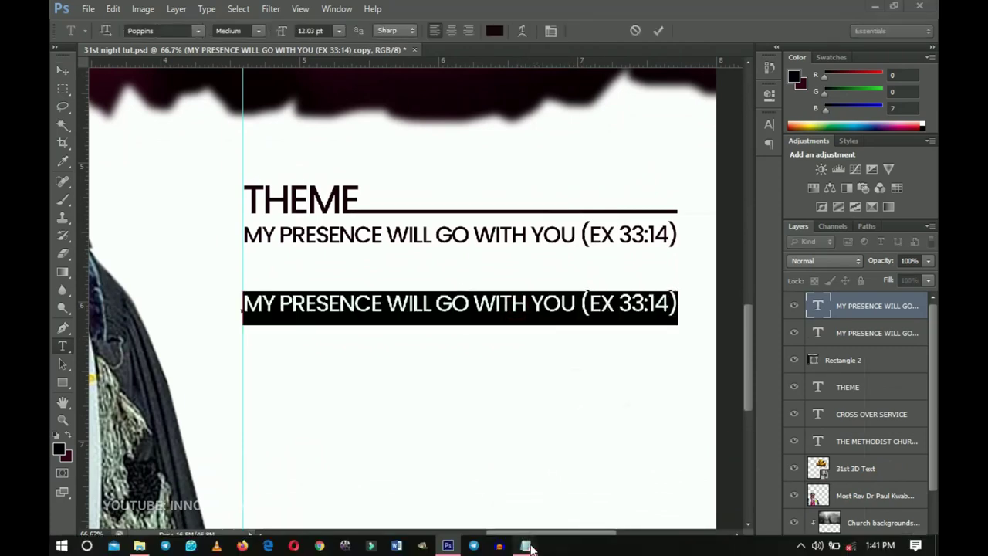
{"action": "left_click", "coordinate": [525, 546]}
{"action": "mouse_move", "coordinate": [650, 300]}
{"action": "left_mouse_down"}
{"action": "mouse_move", "coordinate": [564, 289]}
{"action": "mouse_move", "coordinate": [643, 300]}
{"action": "left_mouse_up"}
{"action": "key", "text": "ctrl+c"}
{"action": "left_click", "coordinate": [565, 289]}
{"action": "left_click", "coordinate": [498, 272]}
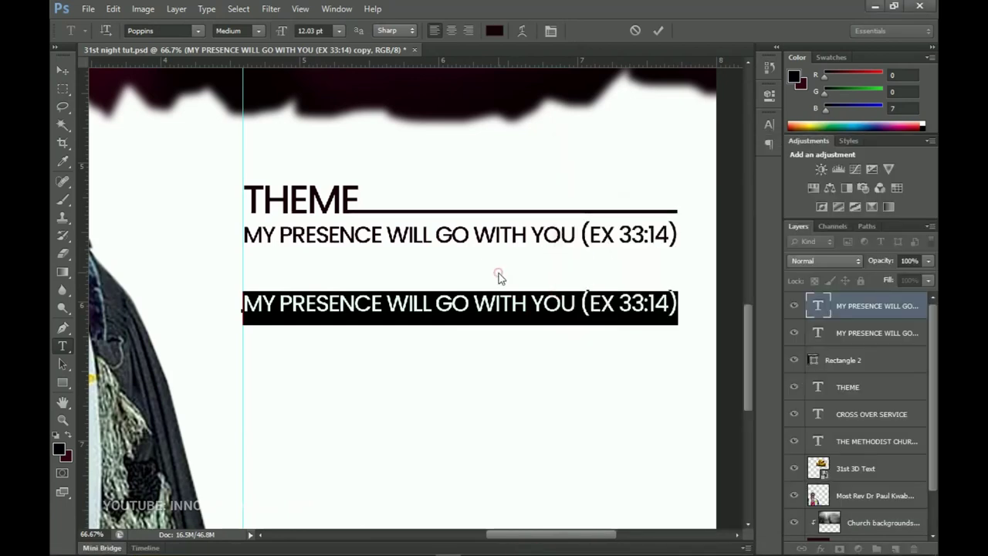
{"action": "key", "text": "ctrl+v"}
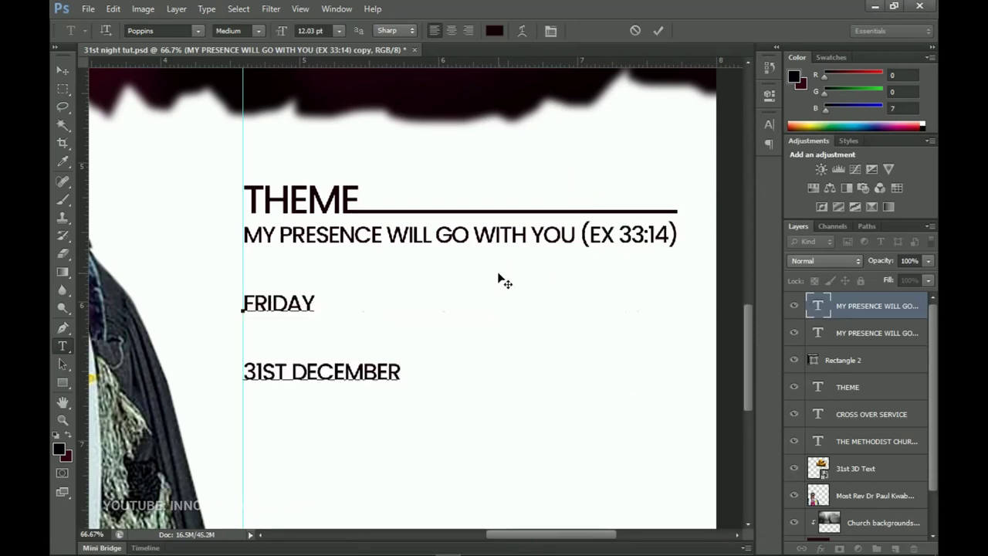
Step: Set the leading of the two-line date text to 13.55 pt
{"action": "key", "text": "ctrl+a"}
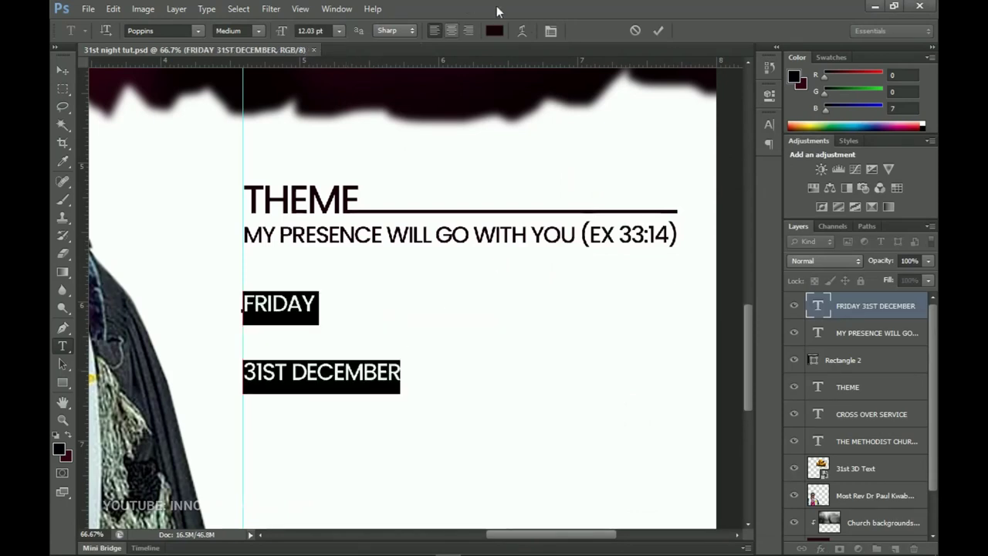
{"action": "left_click", "coordinate": [551, 32]}
{"action": "left_click", "coordinate": [688, 153]}
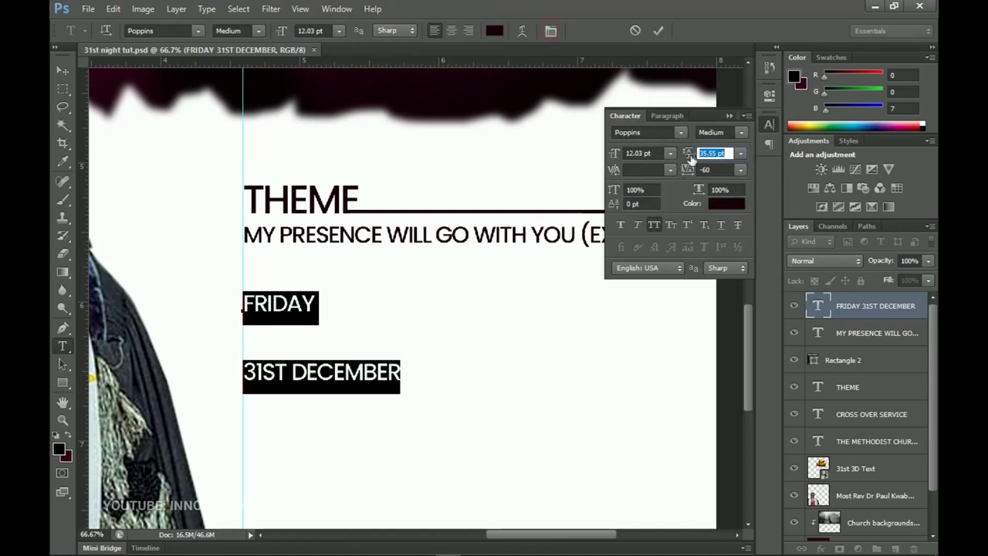
{"action": "left_click_drag", "start_coordinate": [688, 159], "coordinate": [671, 156]}
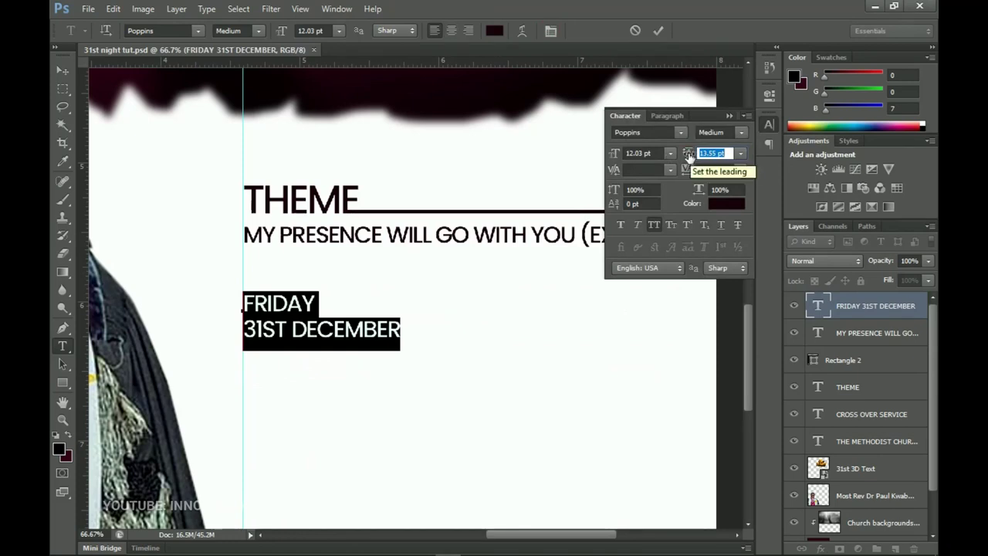
{"action": "left_click", "coordinate": [64, 71]}
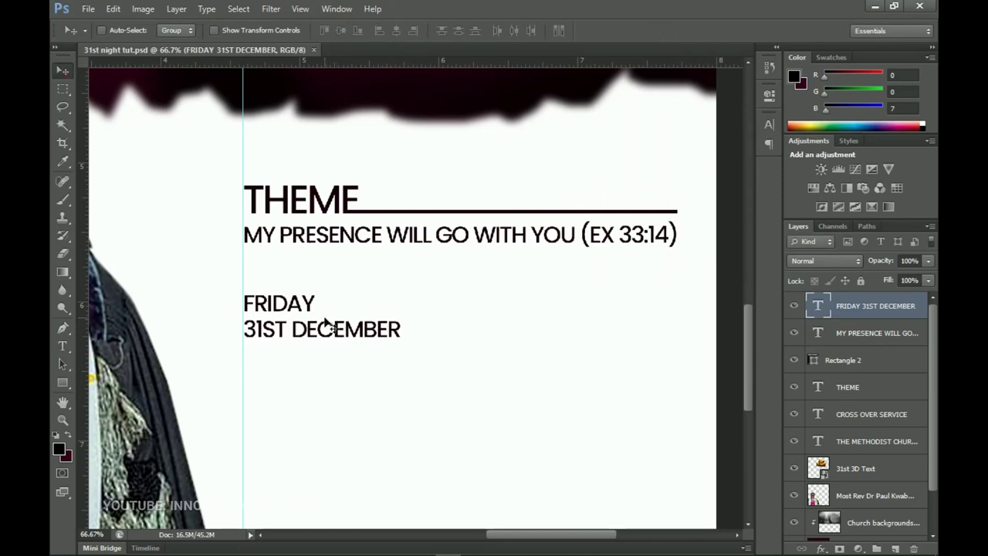
Step: Enlarge the word FRIDAY to match the width of 31ST DECEMBER beneath it
{"action": "key", "text": "t"}
{"action": "left_click", "coordinate": [309, 302]}
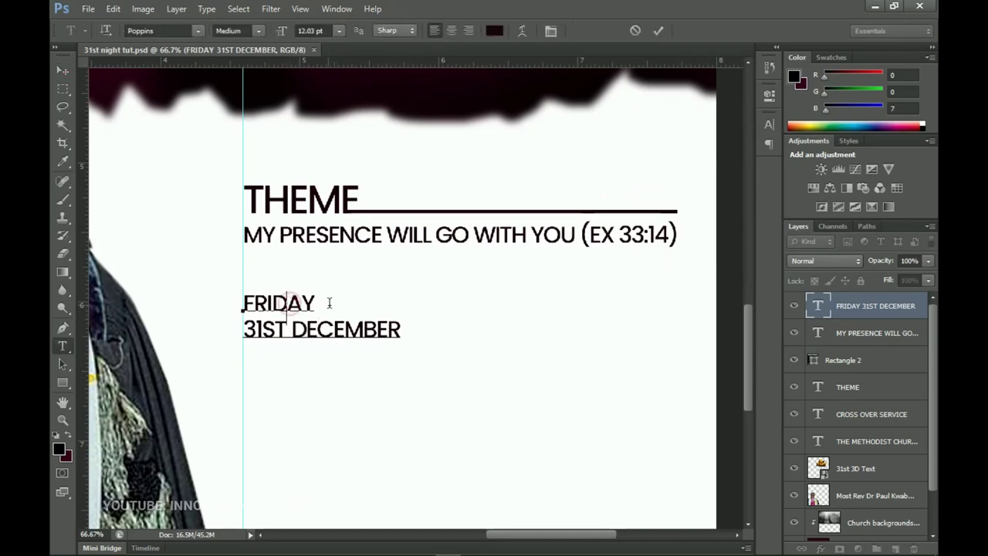
{"action": "double_click", "coordinate": [306, 301]}
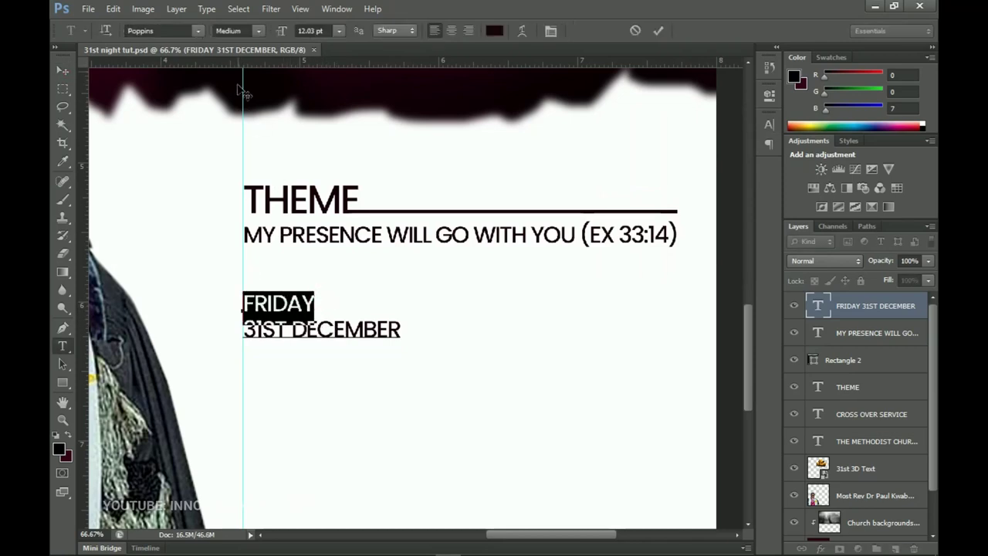
{"action": "left_click_drag", "start_coordinate": [278, 37], "coordinate": [286, 33]}
{"action": "left_click", "coordinate": [67, 73]}
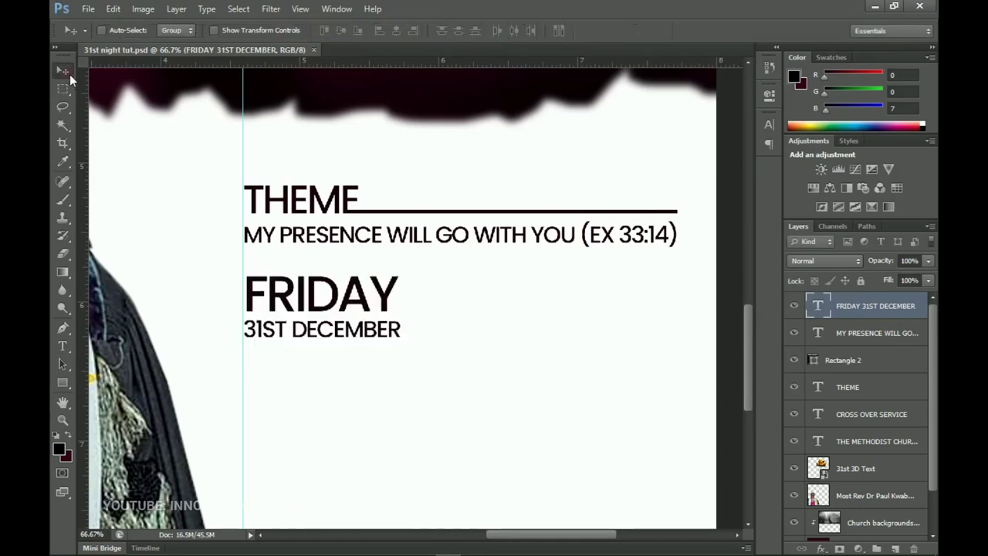
Step: Move the FRIDAY 31ST DECEMBER text block slightly down, away from the theme sentence, keeping it aligned to the guide
{"action": "left_click_drag", "start_coordinate": [452, 326], "coordinate": [447, 331]}
{"action": "scroll", "coordinate": [448, 331], "scroll_direction": "down", "scroll_amount": 3}
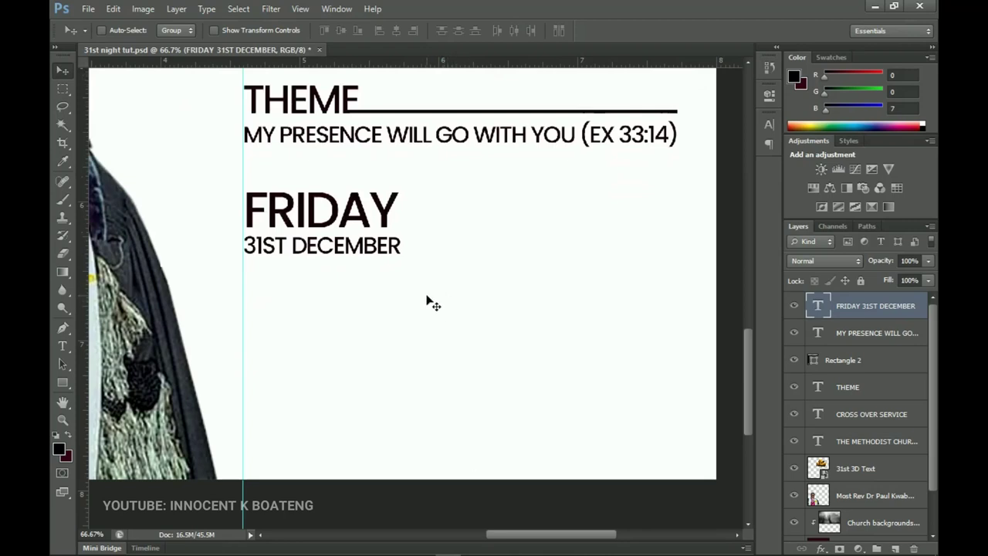
{"action": "scroll", "coordinate": [404, 321], "scroll_direction": "up", "scroll_amount": 2}
{"action": "key", "text": "ctrl+plus"}
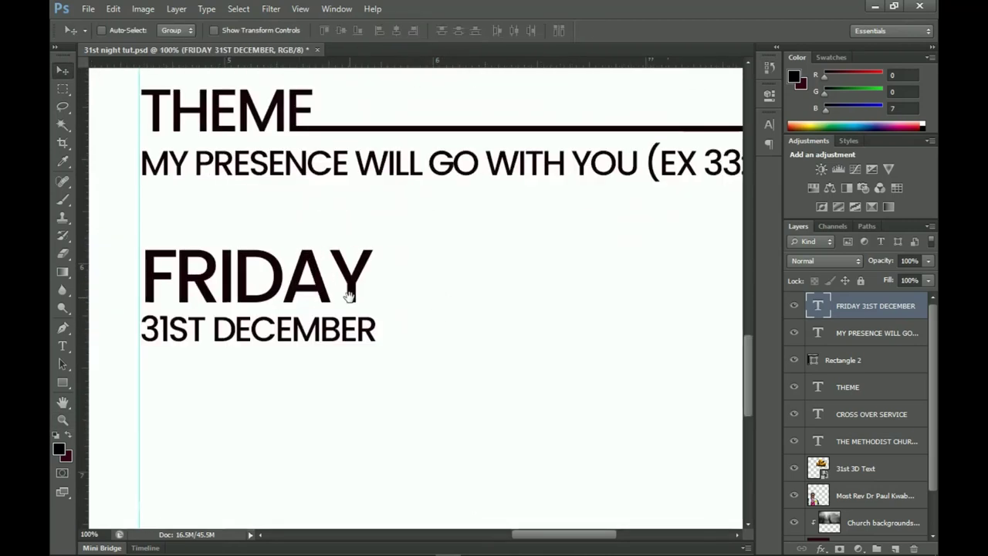
Step: Duplicate the FRIDAY 31ST DECEMBER text block beside the original and replace the copy's text with "8:00PM" from the Notepad notes
{"action": "key", "text": "ctrl+j"}
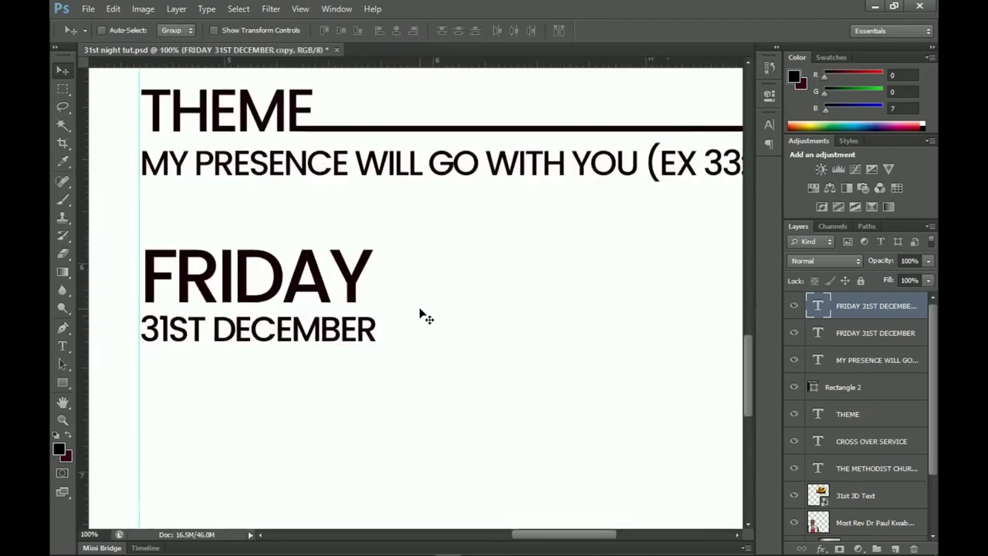
{"action": "left_click_drag", "start_coordinate": [263, 320], "coordinate": [549, 296]}
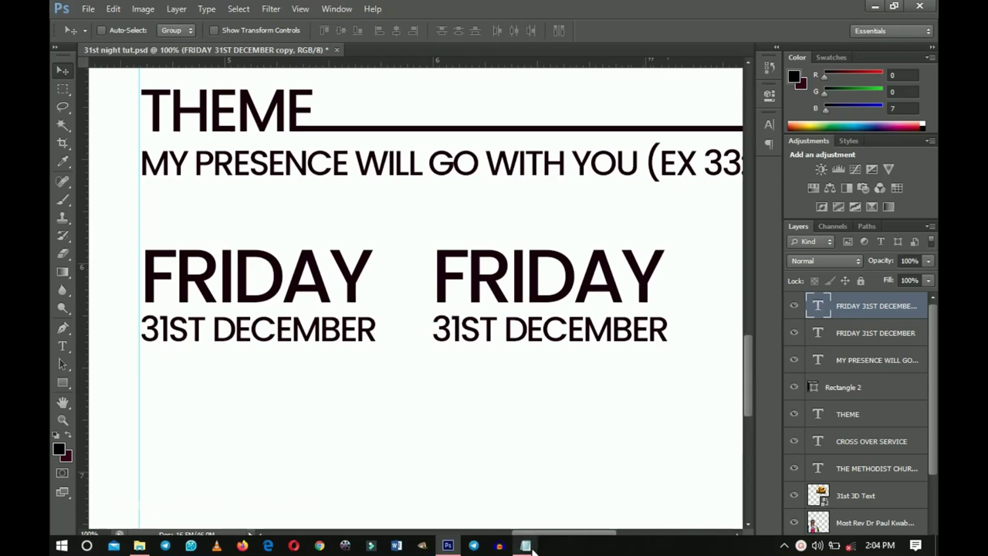
{"action": "left_click", "coordinate": [526, 545]}
{"action": "left_click_drag", "start_coordinate": [615, 331], "coordinate": [523, 312]}
{"action": "key", "text": "ctrl+c"}
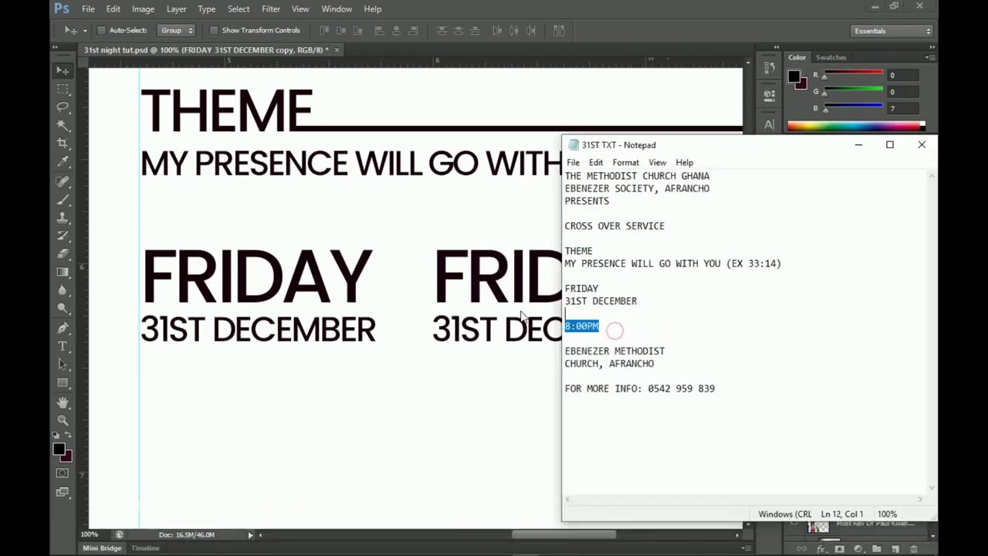
{"action": "left_click", "coordinate": [863, 149]}
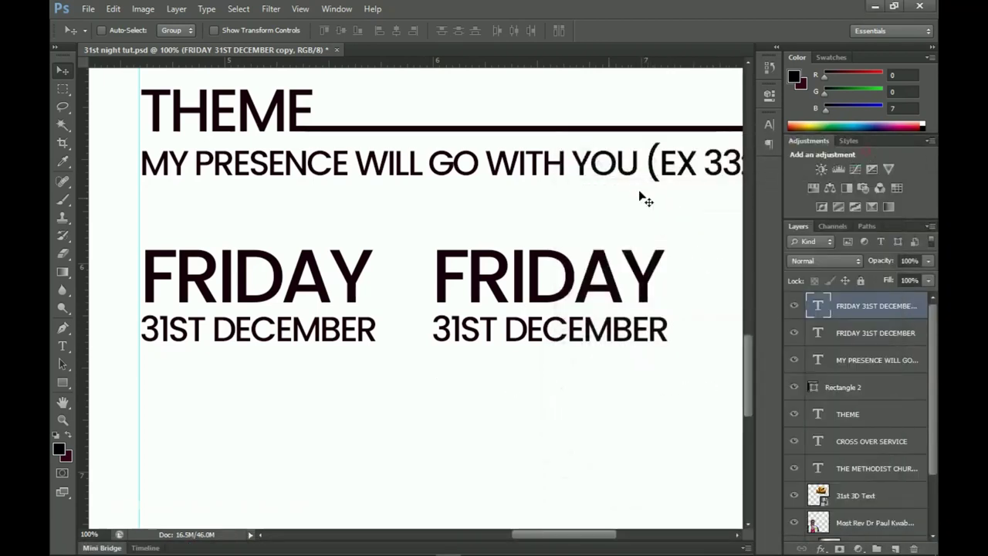
{"action": "double_click", "coordinate": [582, 300]}
{"action": "key", "text": "ctrl+v"}
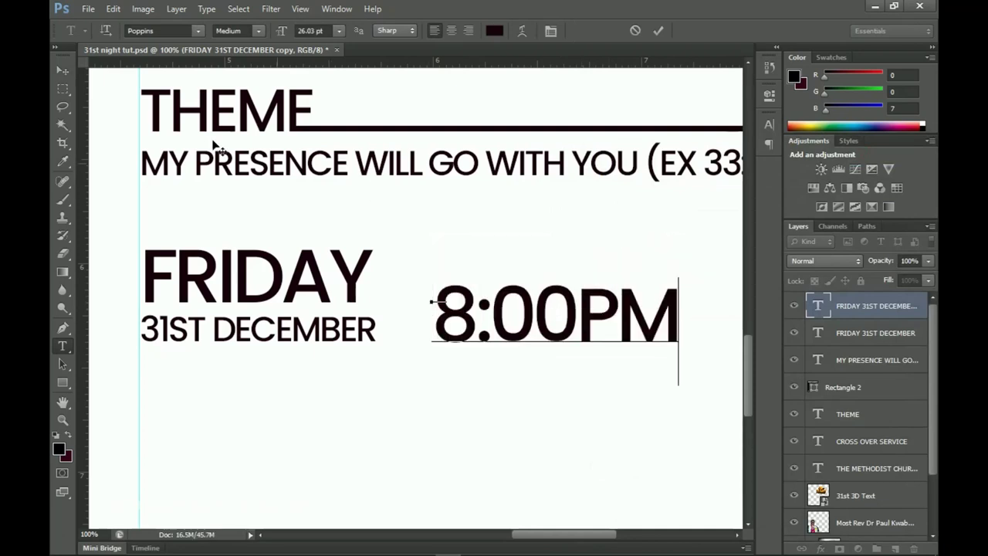
{"action": "left_click", "coordinate": [63, 70]}
Step: Move 8:00PM away from the date text and draw a thin vertical rectangle, about 5 x 135 px, as a divider just after the date
{"action": "left_click_drag", "start_coordinate": [565, 354], "coordinate": [594, 319]}
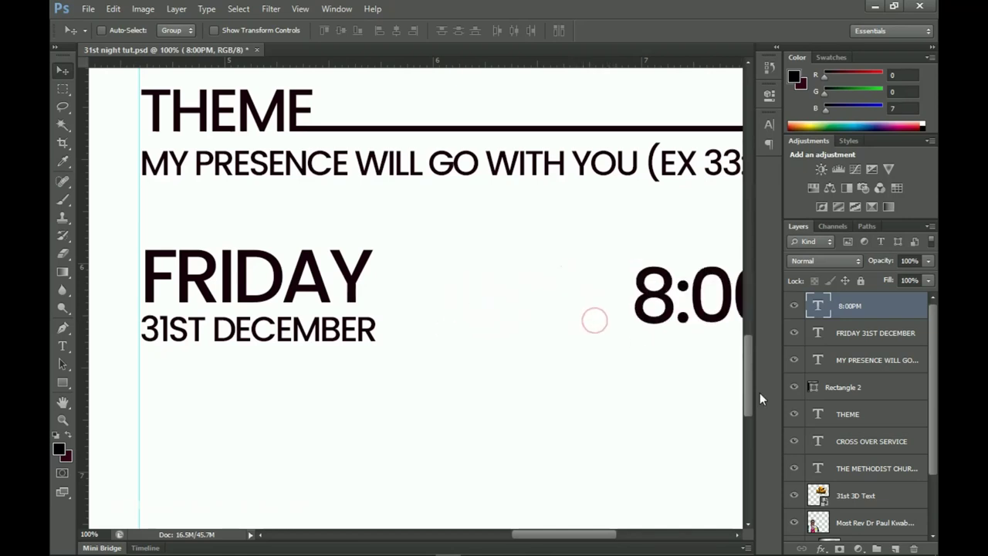
{"action": "left_click", "coordinate": [62, 383]}
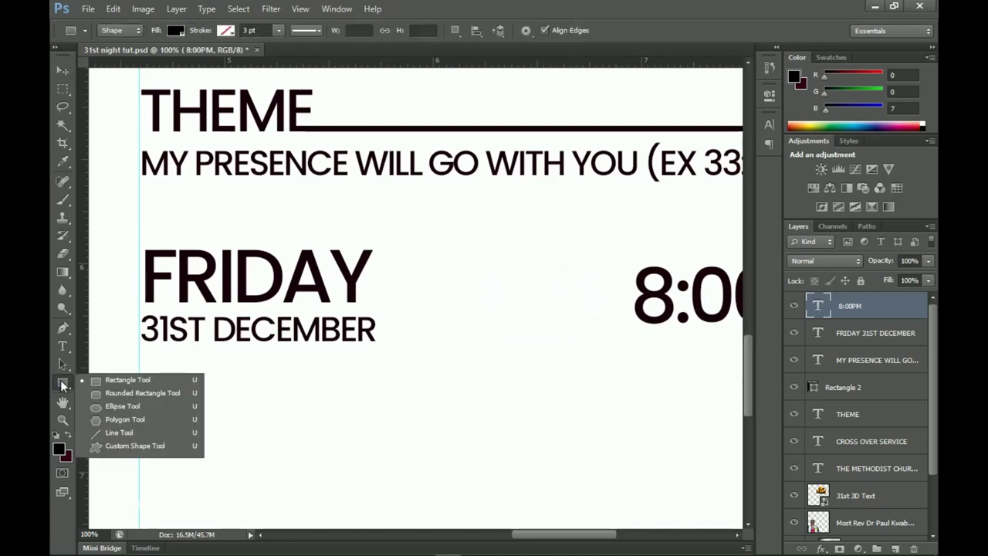
{"action": "left_click", "coordinate": [116, 380]}
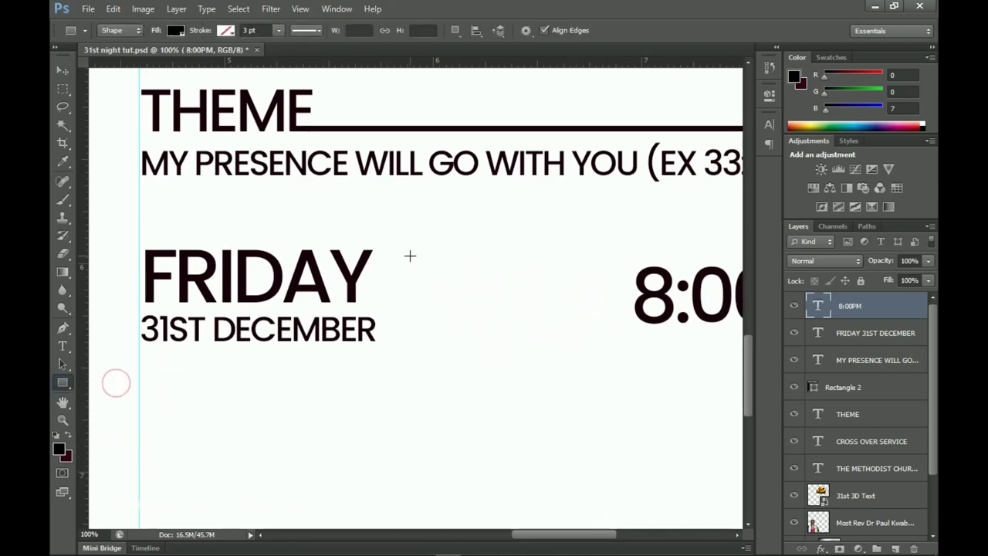
{"action": "left_click_drag", "start_coordinate": [400, 249], "coordinate": [402, 342]}
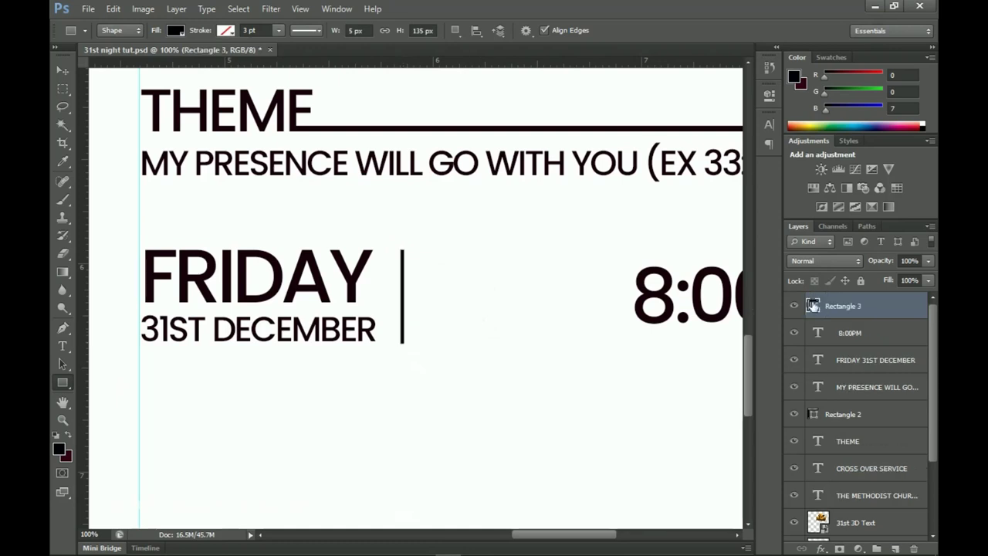
Step: Recolor the vertical divider to #18000b, sampled from the FRIDAY lettering
{"action": "double_click", "coordinate": [813, 306]}
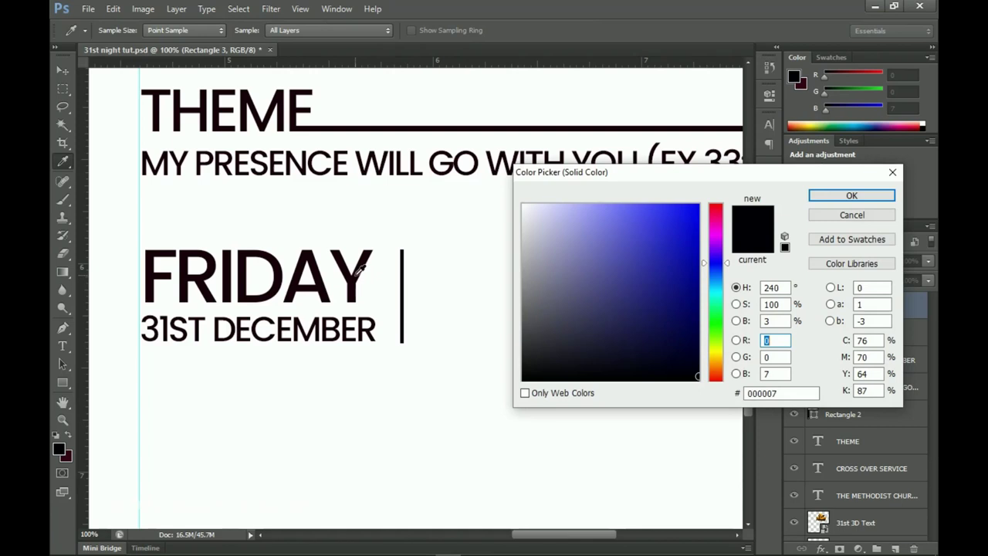
{"action": "left_click", "coordinate": [358, 271]}
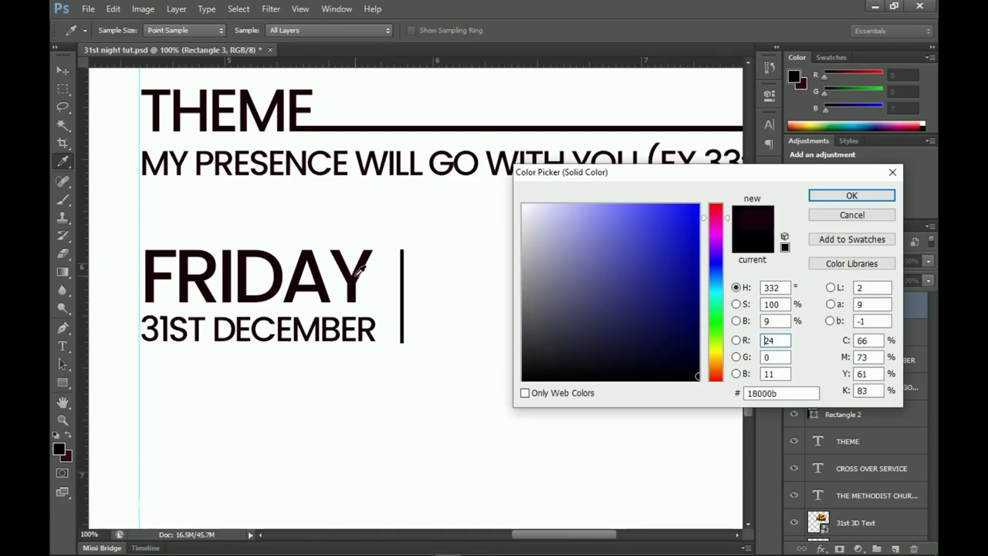
{"action": "left_click", "coordinate": [852, 197]}
Step: Move the 8:00PM text about 0.98 in horizontally so that it sits close beside the vertical divider
{"action": "scroll", "coordinate": [646, 305], "scroll_direction": "right", "scroll_amount": 5}
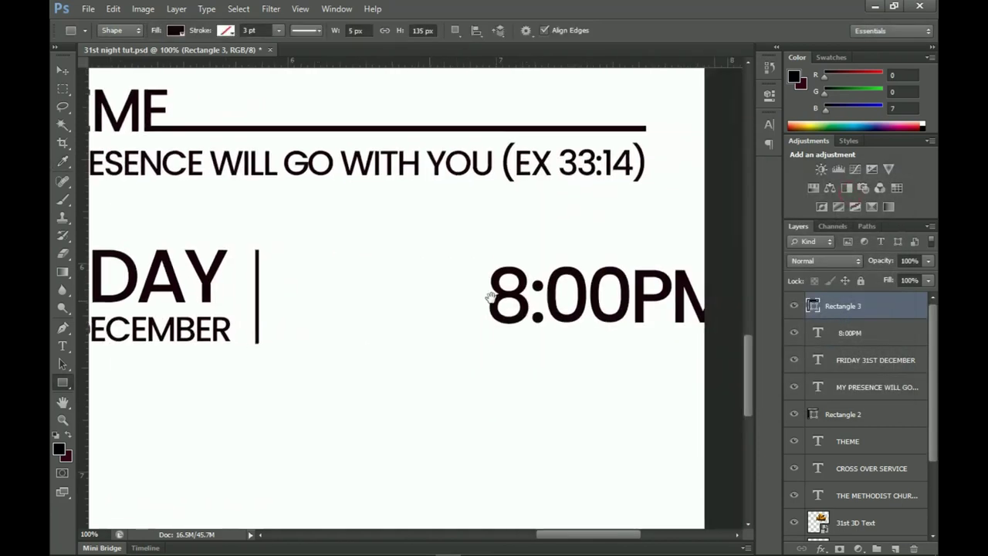
{"action": "key", "text": "v"}
{"action": "right_click", "coordinate": [553, 315]}
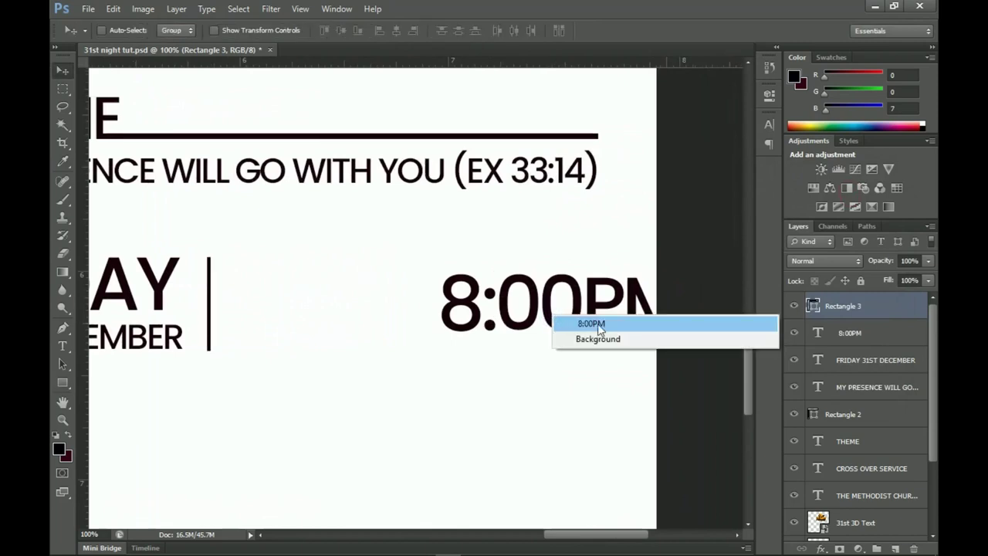
{"action": "left_click", "coordinate": [597, 323]}
{"action": "left_click_drag", "start_coordinate": [579, 323], "coordinate": [374, 321]}
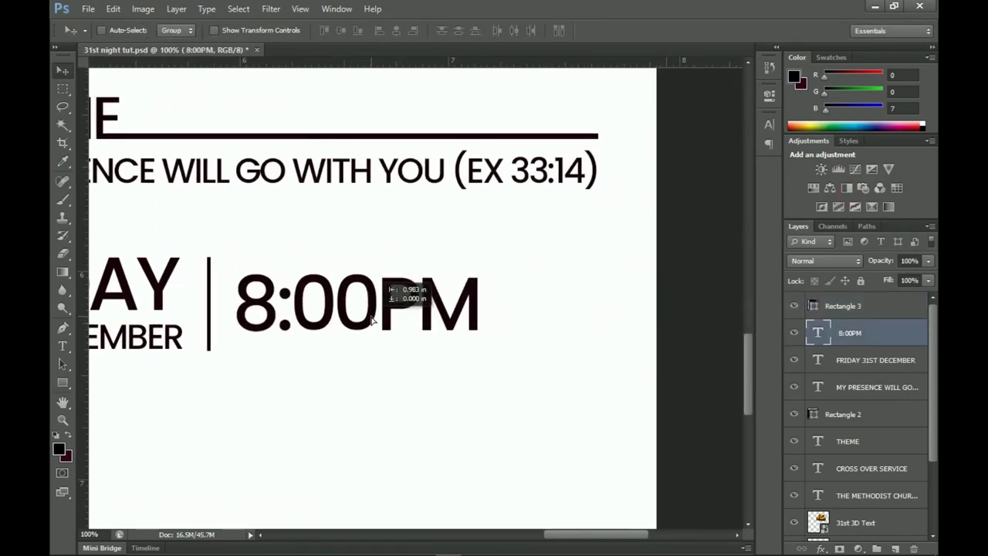
{"action": "left_click", "coordinate": [297, 313], "text": "alt"}
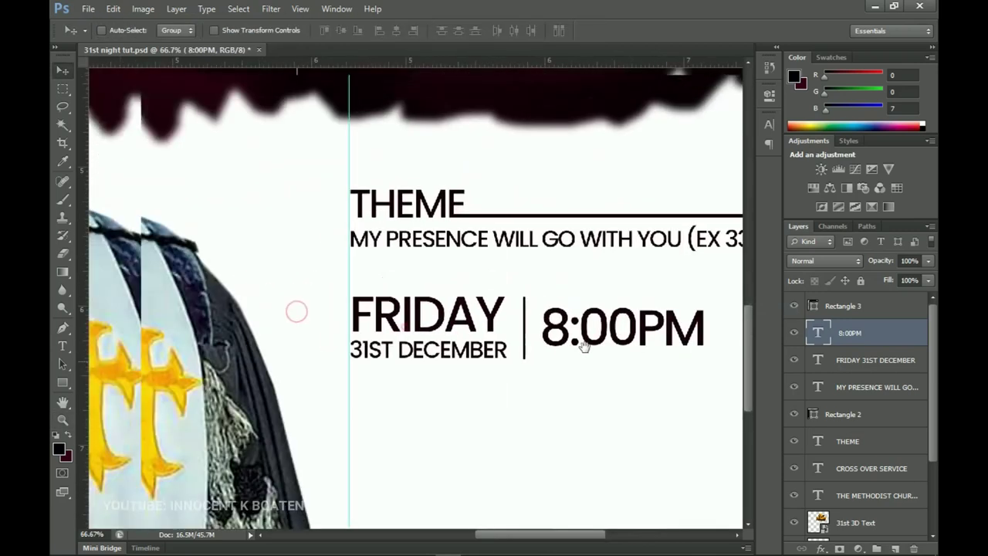
{"action": "scroll", "coordinate": [463, 316], "scroll_direction": "down", "scroll_amount": 2}
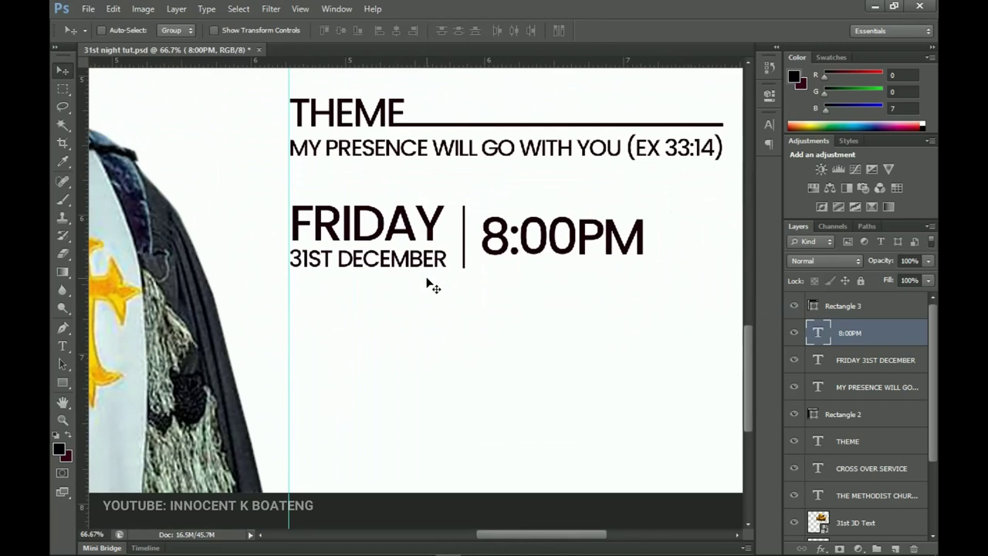
{"action": "scroll", "coordinate": [475, 284], "scroll_direction": "down", "scroll_amount": 1}
{"action": "scroll", "coordinate": [479, 286], "scroll_direction": "up", "scroll_amount": 1}
Step: Draw a filled rectangle, about 930 x 125 px, below the date and time, spanning from the guide to the end of the theme line
{"action": "key", "text": "ctrl+plus"}
{"action": "key", "text": "alt+bracketleft"}
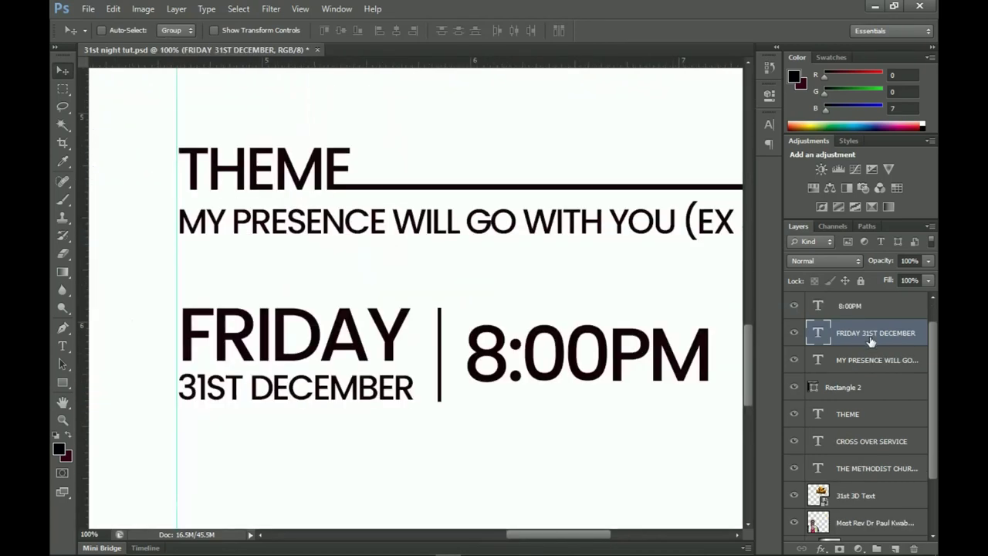
{"action": "left_click", "coordinate": [862, 309]}
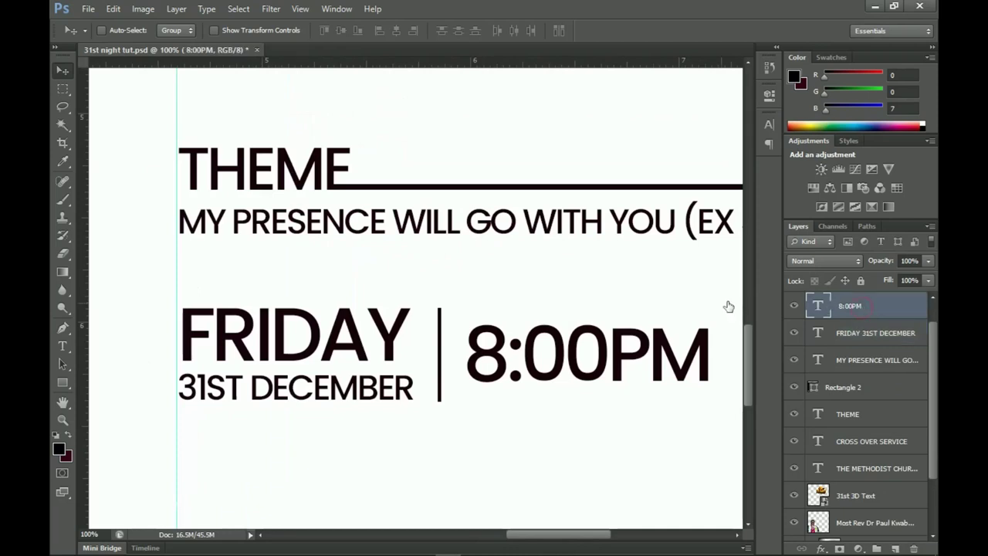
{"action": "left_click_drag", "start_coordinate": [504, 382], "coordinate": [495, 213]}
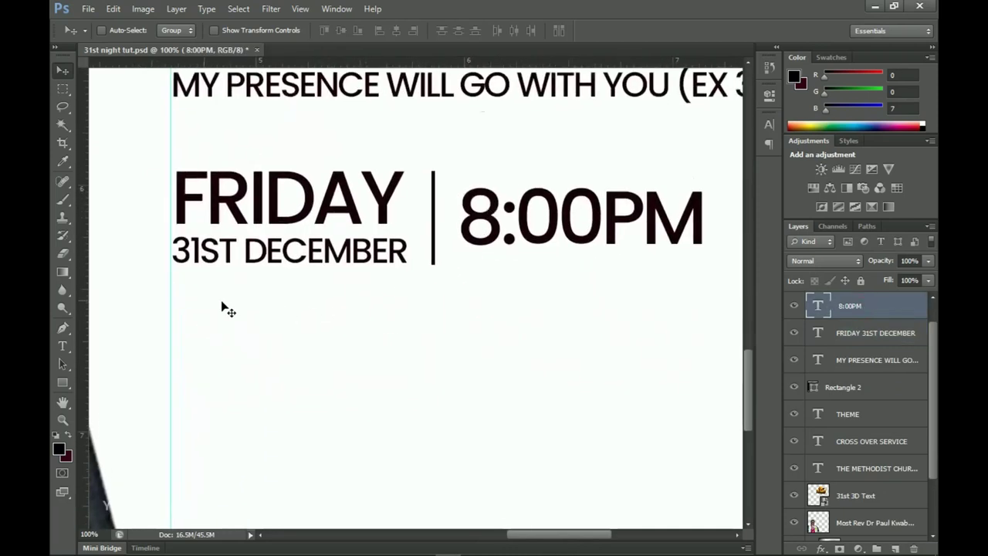
{"action": "left_click_drag", "start_coordinate": [562, 297], "coordinate": [547, 239]}
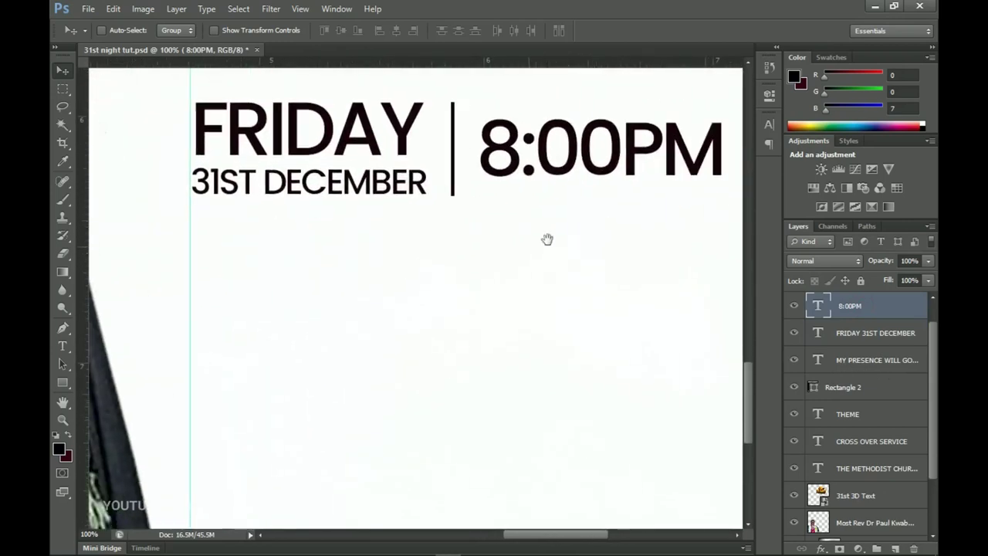
{"action": "left_click", "coordinate": [63, 383]}
{"action": "left_click_drag", "start_coordinate": [63, 383], "coordinate": [116, 379]}
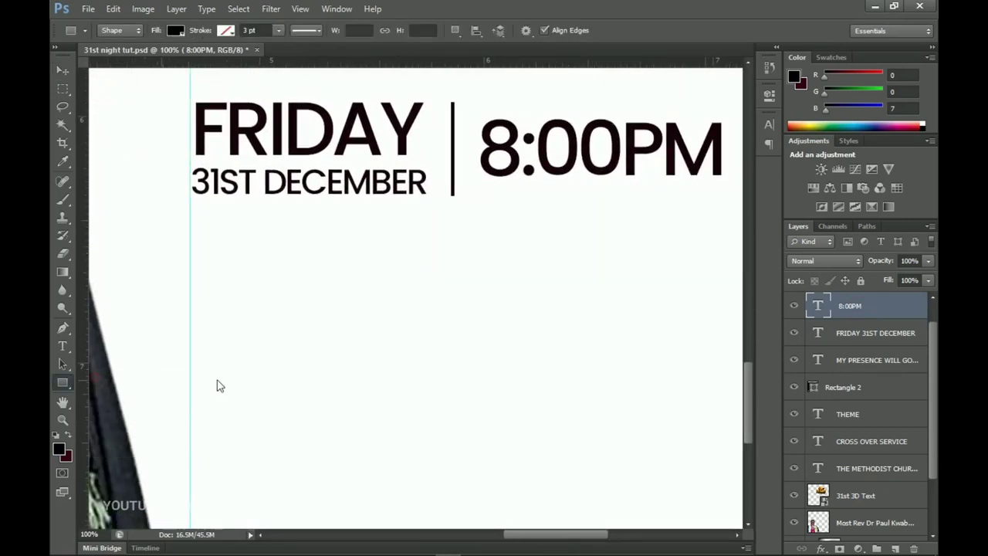
{"action": "left_click_drag", "start_coordinate": [553, 324], "coordinate": [487, 366]}
{"action": "key", "text": "alt+space"}
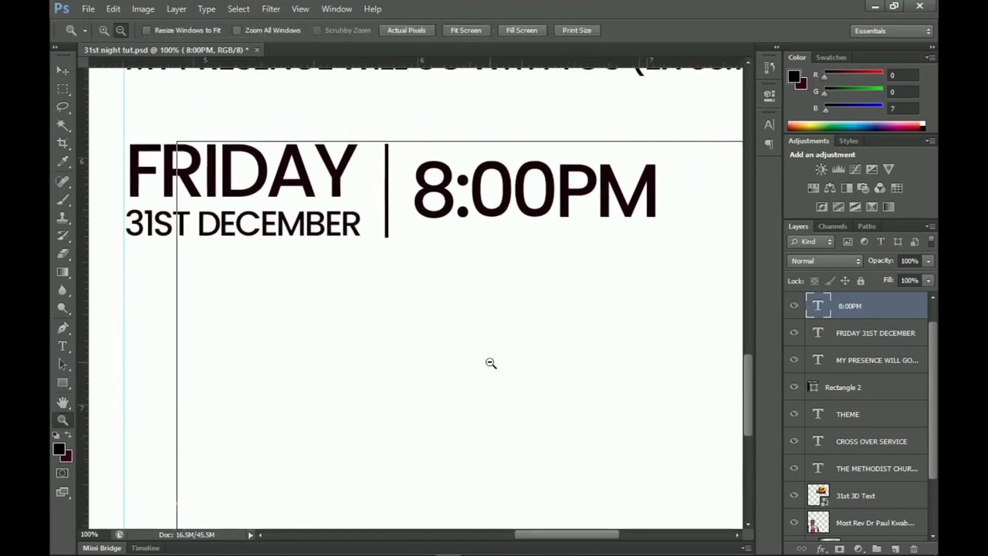
{"action": "left_click", "coordinate": [502, 348]}
{"action": "left_click_drag", "start_coordinate": [567, 281], "coordinate": [501, 338]}
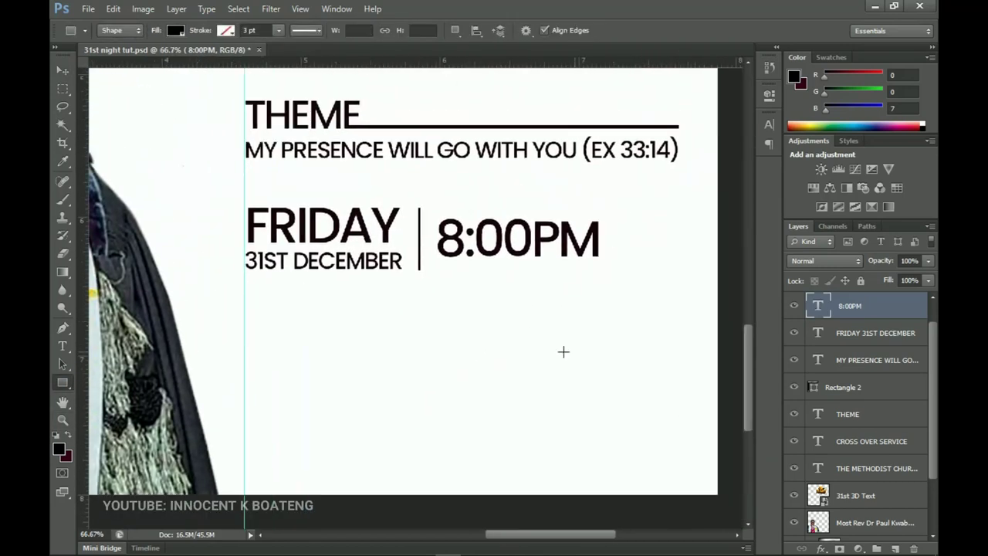
{"action": "left_click_drag", "start_coordinate": [675, 365], "coordinate": [244, 307]}
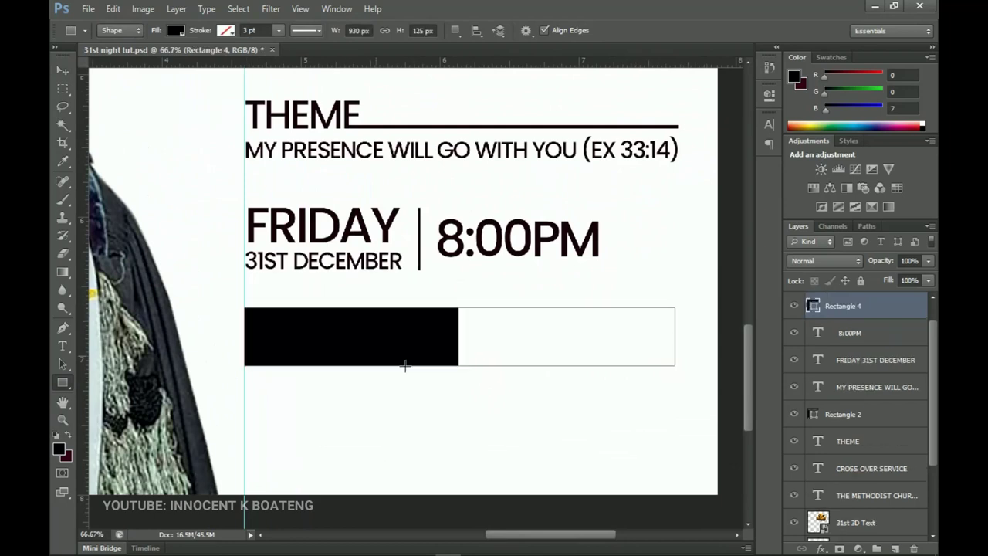
Step: Move the black bar slightly down from the date and stretch its height to about 130.4%
{"action": "key", "text": "v"}
{"action": "left_click_drag", "start_coordinate": [572, 338], "coordinate": [562, 360]}
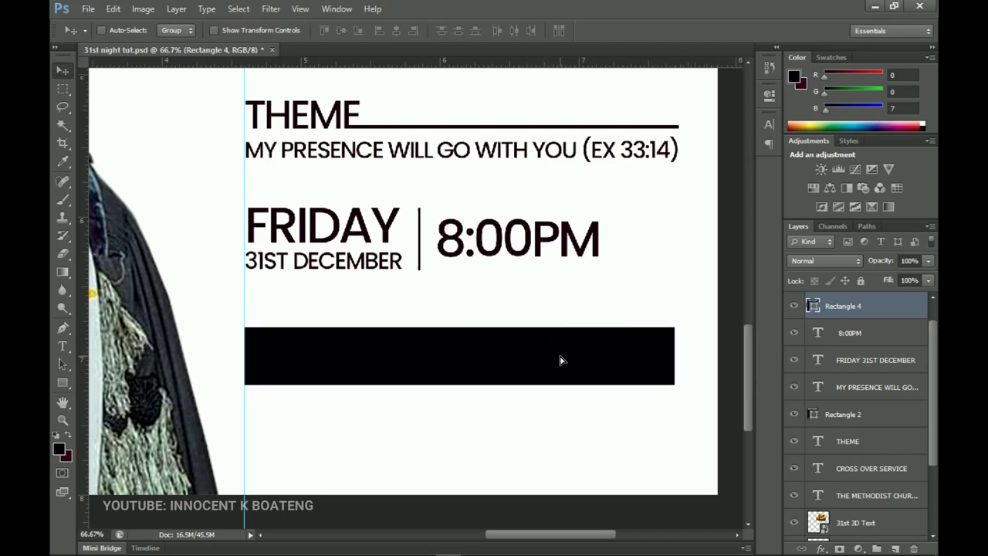
{"action": "scroll", "coordinate": [564, 362], "scroll_direction": "up", "scroll_amount": 3}
{"action": "scroll", "coordinate": [563, 362], "scroll_direction": "down", "scroll_amount": 1}
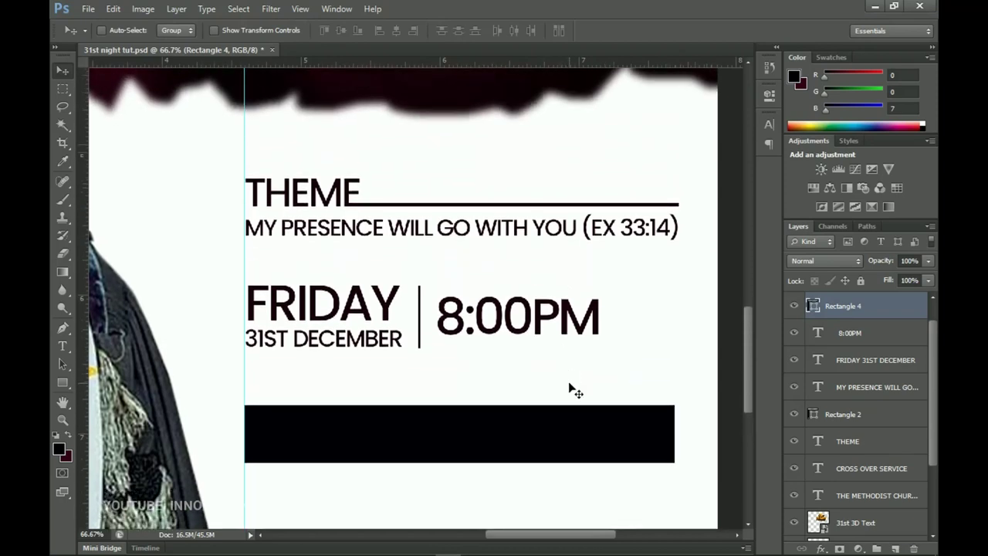
{"action": "key", "text": "ctrl+t"}
{"action": "scroll", "coordinate": [572, 390], "scroll_direction": "down", "scroll_amount": 3}
{"action": "left_click_drag", "start_coordinate": [462, 410], "coordinate": [462, 424]}
{"action": "key", "text": "Return"}
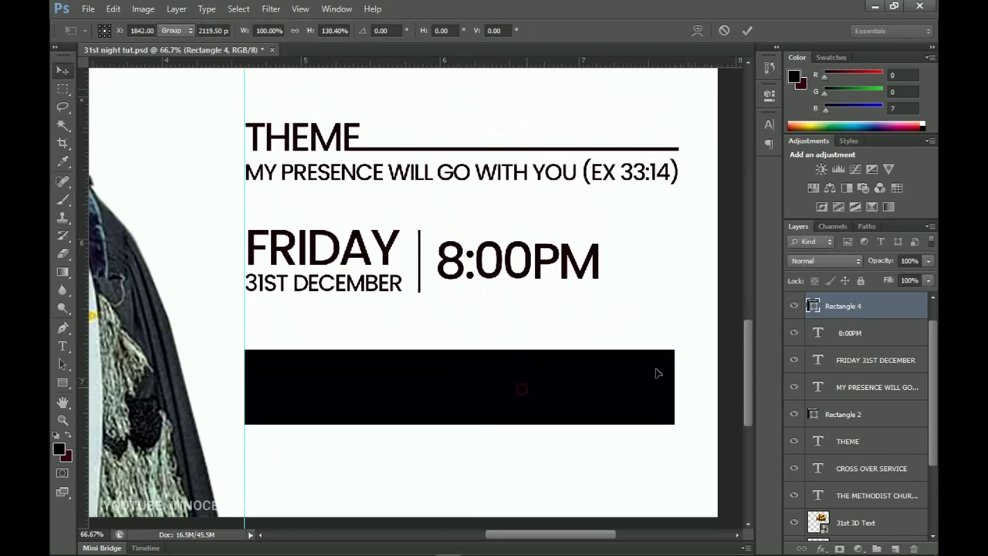
Step: Add a Gradient Overlay to the black bar's layer, using the preset that runs from maroon to very dark maroon
{"action": "right_click", "coordinate": [877, 303]}
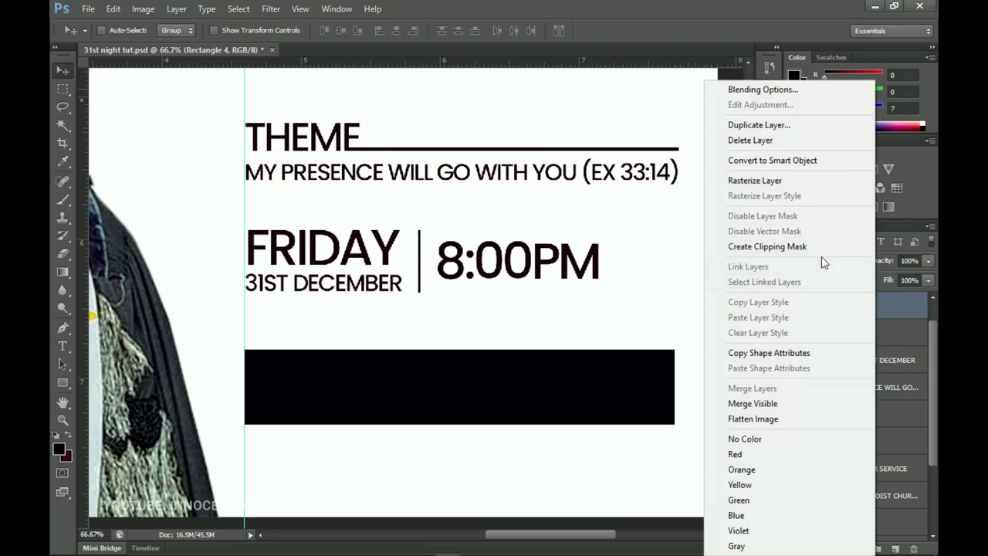
{"action": "left_click", "coordinate": [762, 91]}
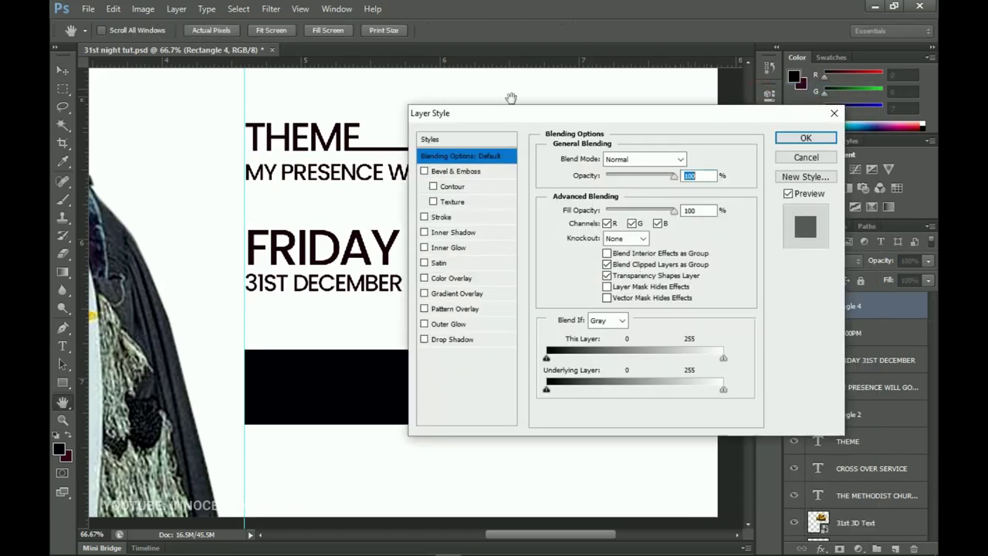
{"action": "left_click", "coordinate": [456, 295]}
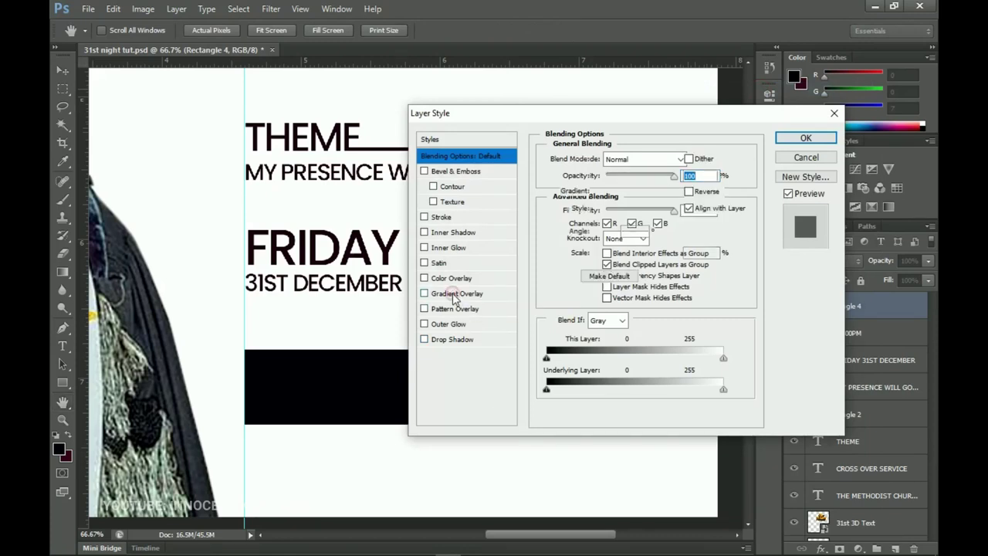
{"action": "left_click", "coordinate": [640, 193]}
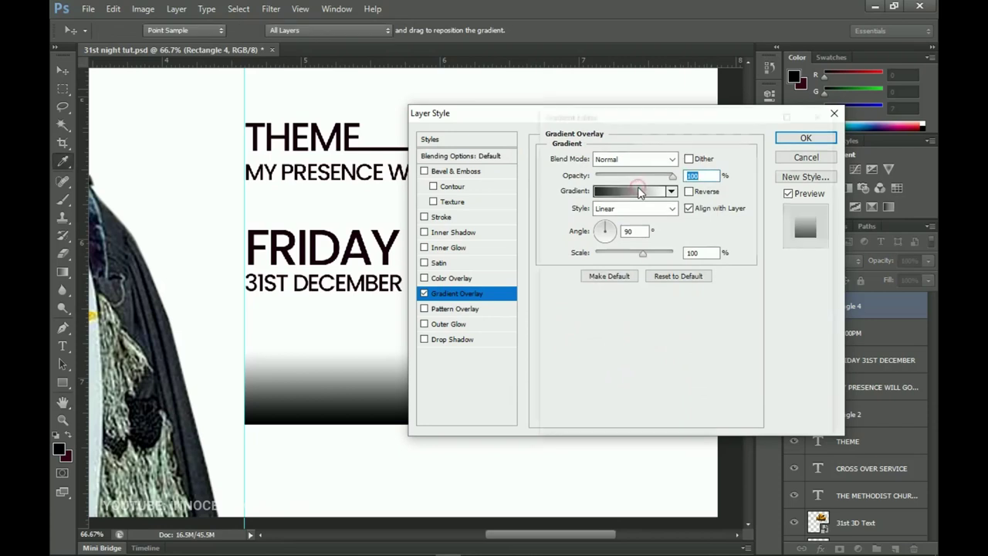
{"action": "scroll", "coordinate": [717, 193], "scroll_direction": "down", "scroll_amount": 5}
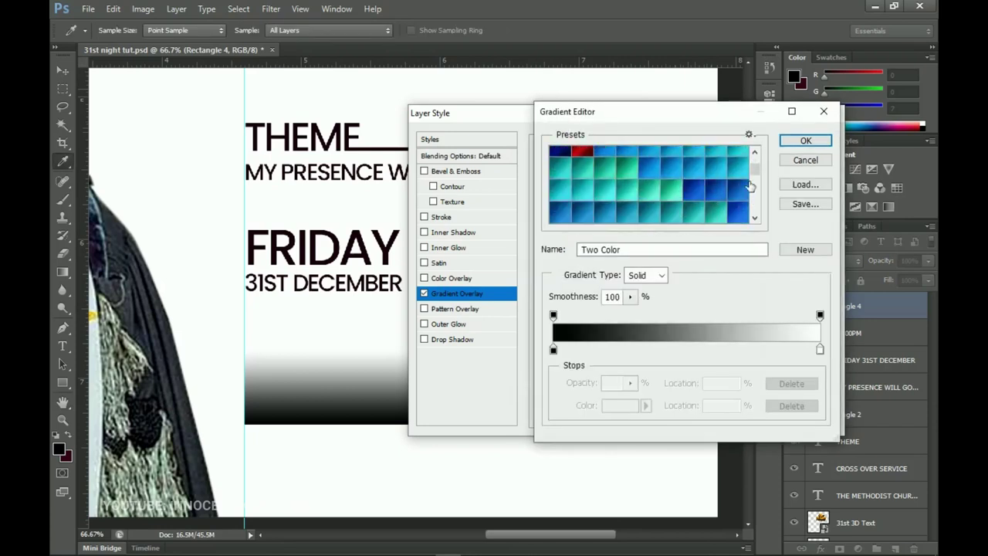
{"action": "left_click_drag", "start_coordinate": [756, 176], "coordinate": [757, 203]}
{"action": "left_click", "coordinate": [739, 214]}
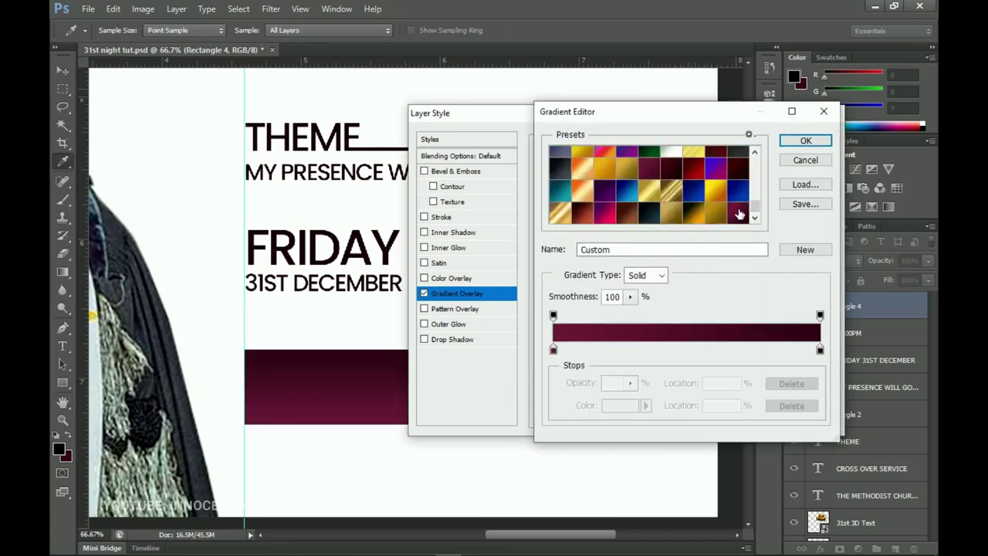
Step: Inspect the color values of the gradient's starting color stop and keep them as they are
{"action": "left_click", "coordinate": [553, 351]}
{"action": "left_click", "coordinate": [622, 406]}
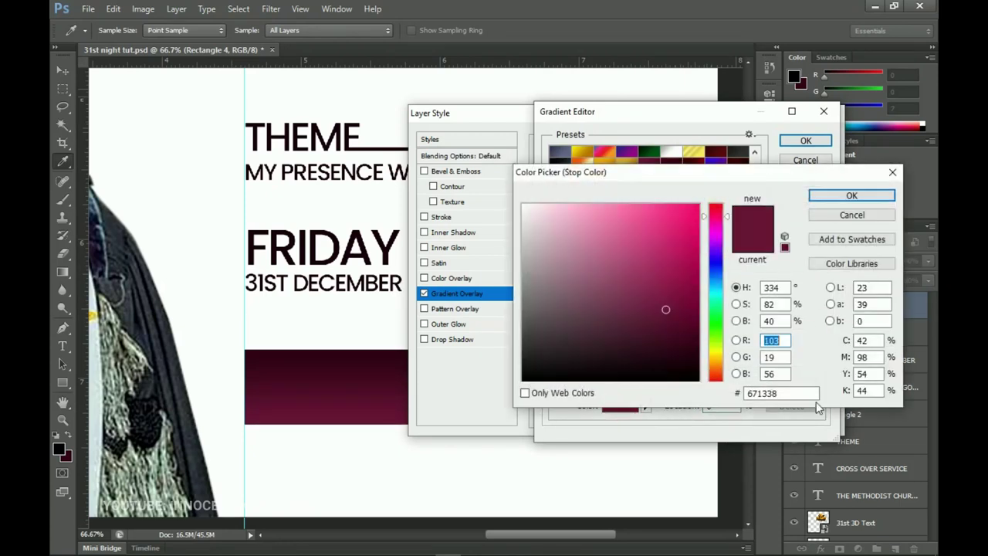
{"action": "left_click", "coordinate": [851, 196]}
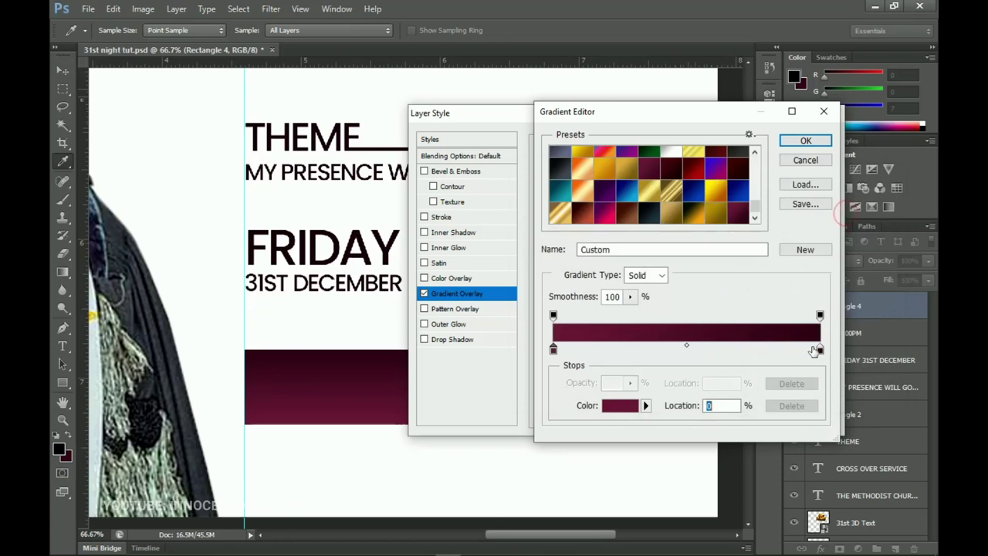
Step: Inspect the color values of the gradient's ending color stop and keep the gradient as it is
{"action": "left_click", "coordinate": [820, 351]}
{"action": "left_click", "coordinate": [629, 406]}
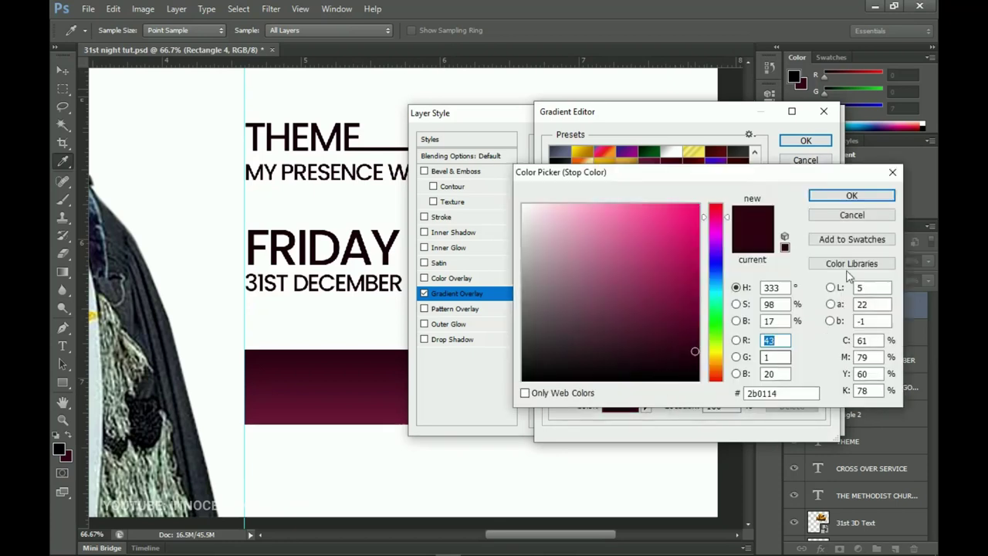
{"action": "left_click", "coordinate": [852, 196]}
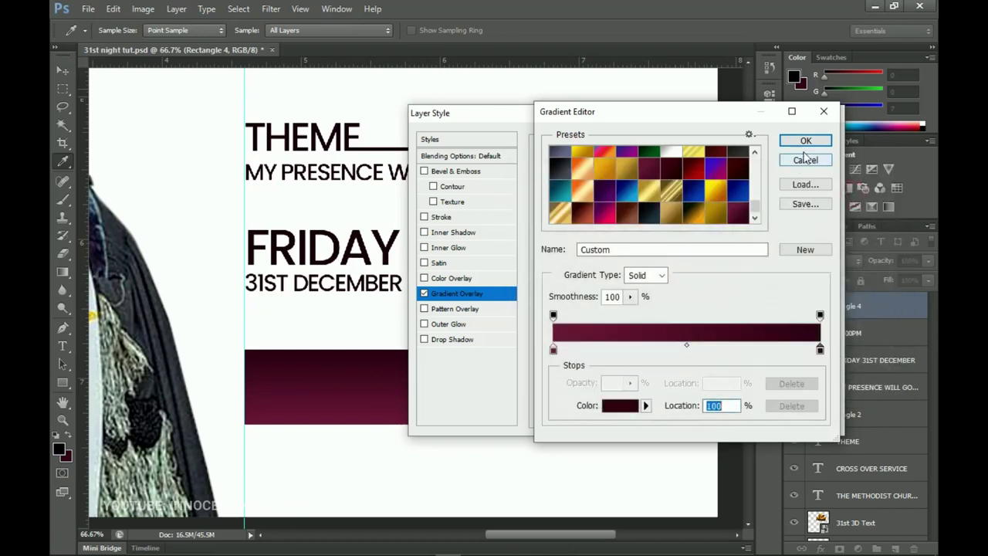
{"action": "left_click", "coordinate": [806, 141]}
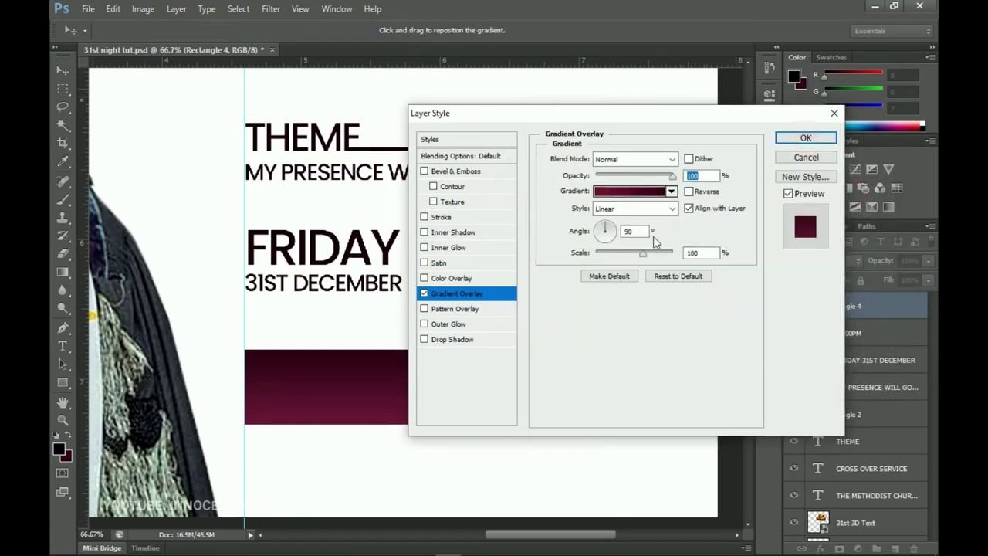
Step: Set the bar's Gradient Overlay angle to 0° and apply the layer style
{"action": "double_click", "coordinate": [627, 232]}
{"action": "type", "text": "0"}
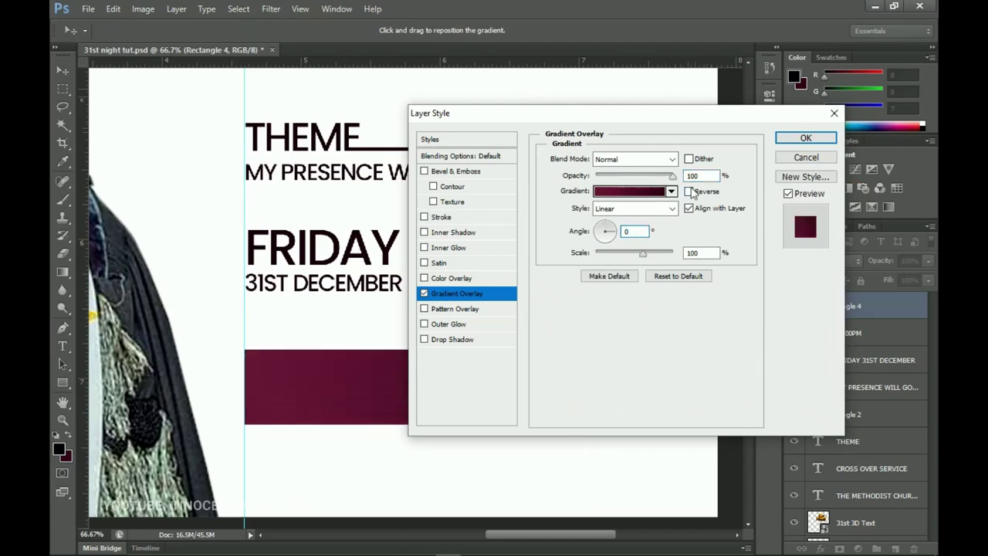
{"action": "left_click", "coordinate": [806, 138]}
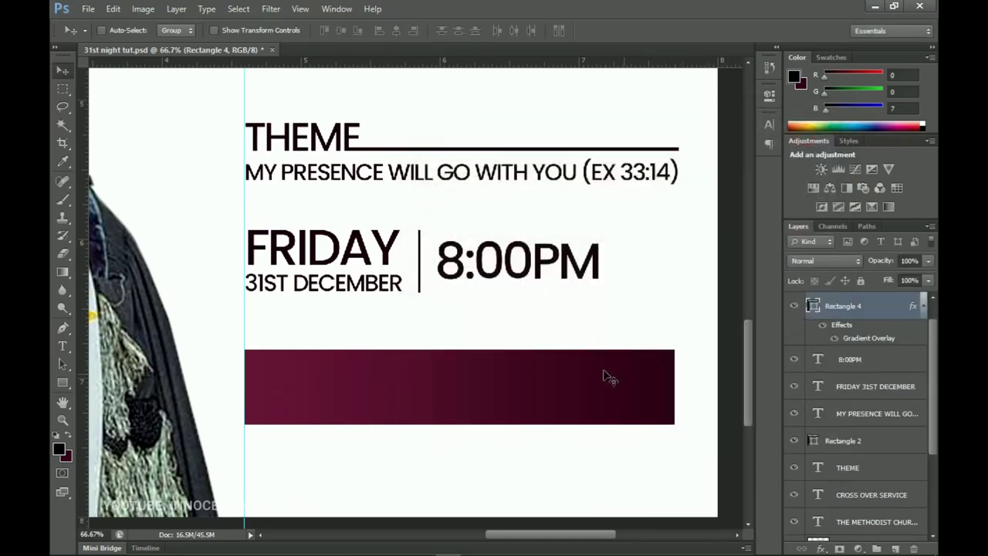
{"action": "scroll", "coordinate": [261, 334], "scroll_direction": "down", "scroll_amount": 1}
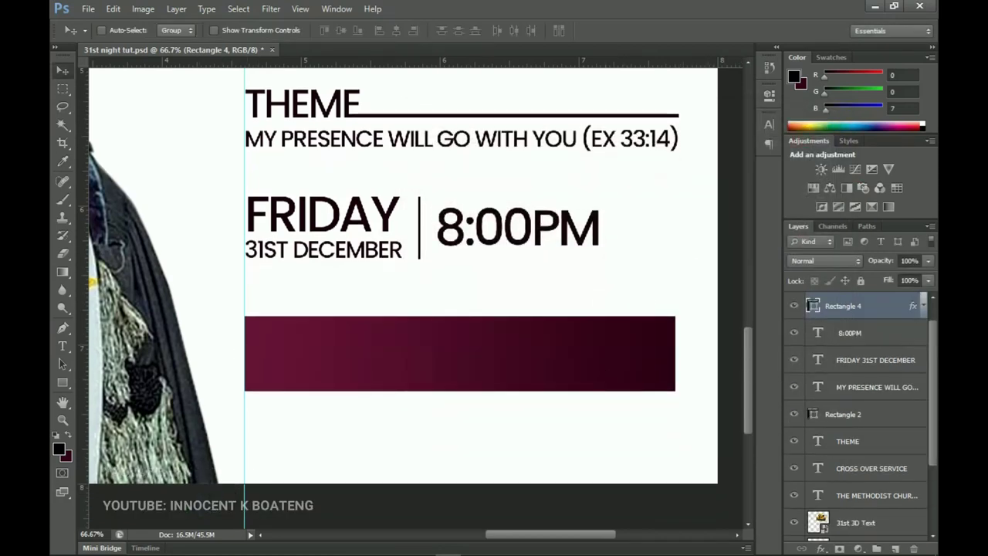
{"action": "left_click", "coordinate": [139, 546]}
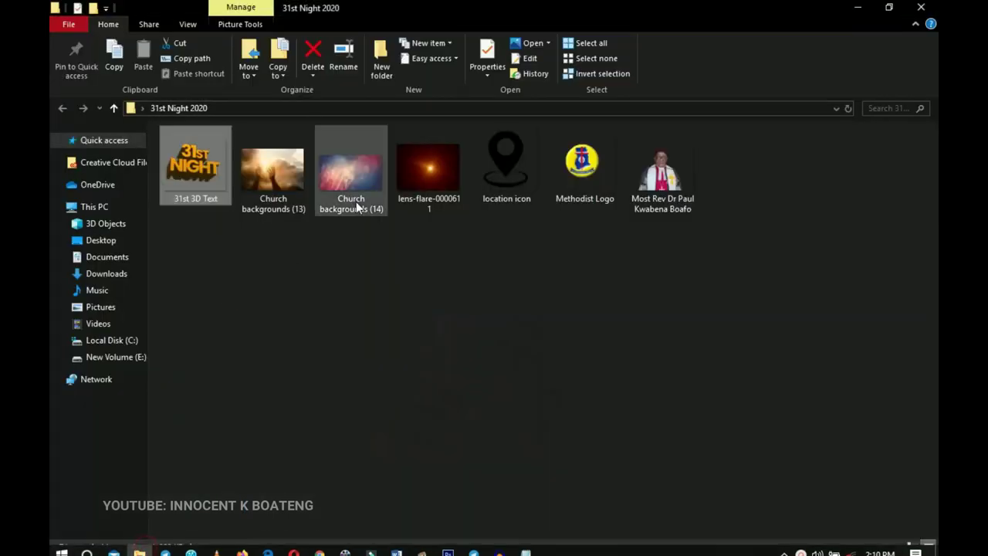
{"action": "left_click", "coordinate": [447, 548]}
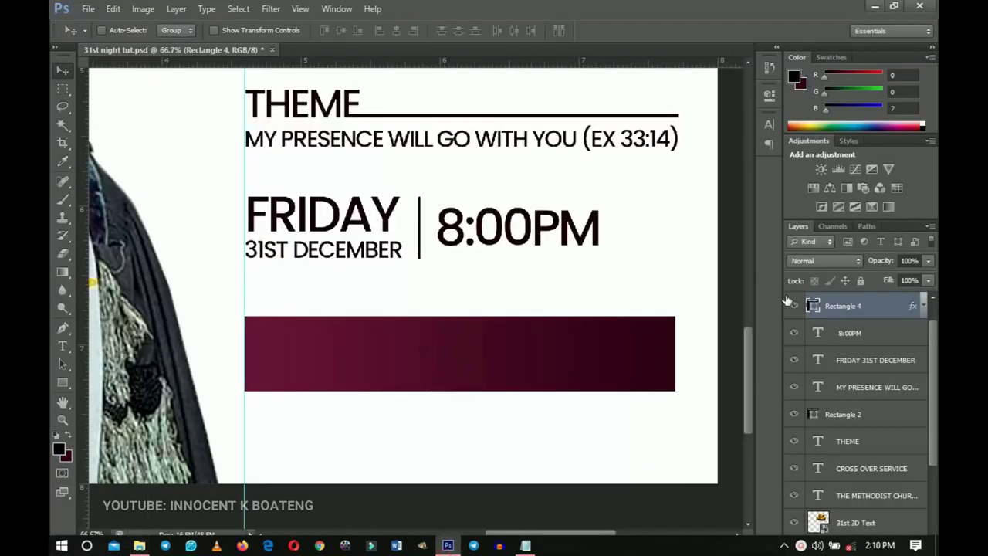
Step: Draw a small filled circle on a new layer, over the upper-left corner of the maroon bar
{"action": "left_click_drag", "start_coordinate": [256, 327], "coordinate": [337, 264]}
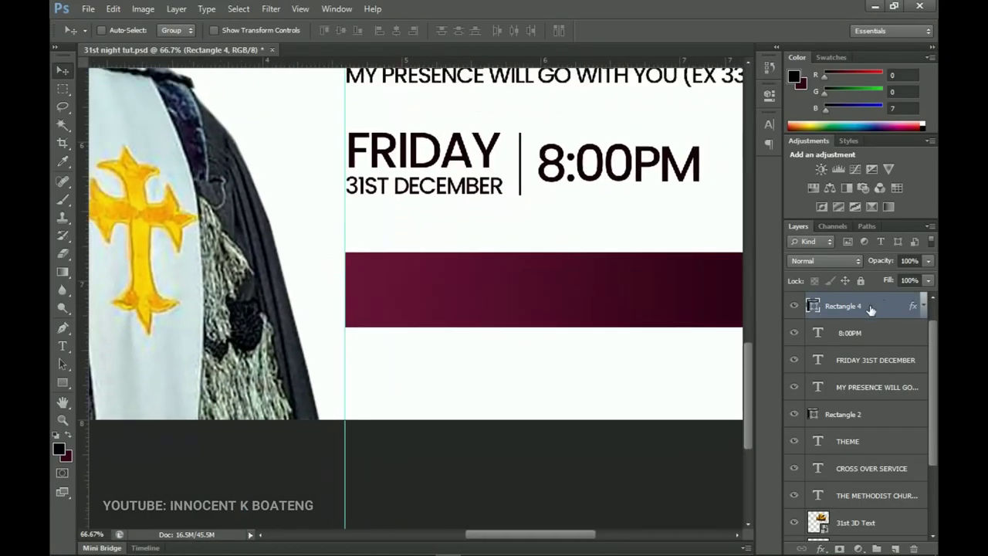
{"action": "left_click", "coordinate": [896, 548]}
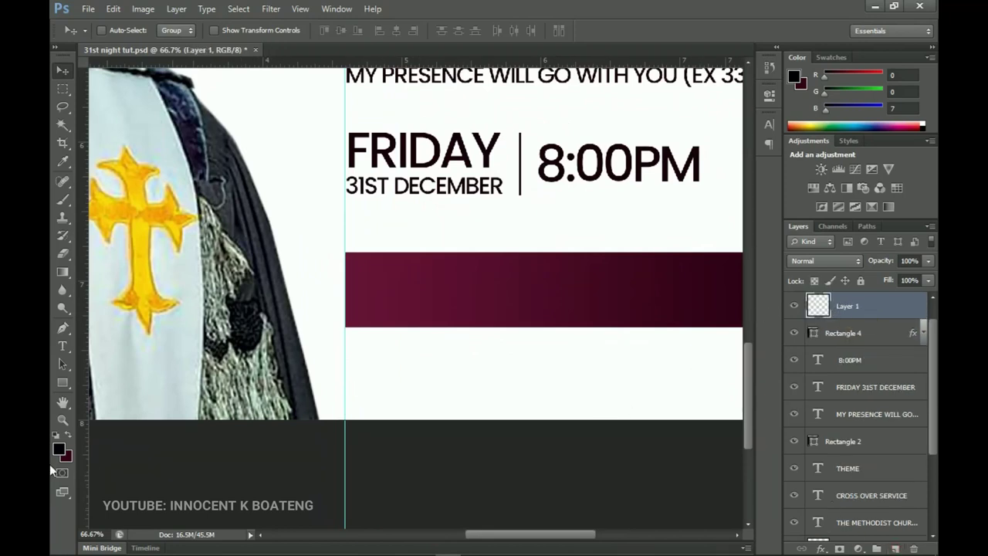
{"action": "left_click", "coordinate": [64, 384]}
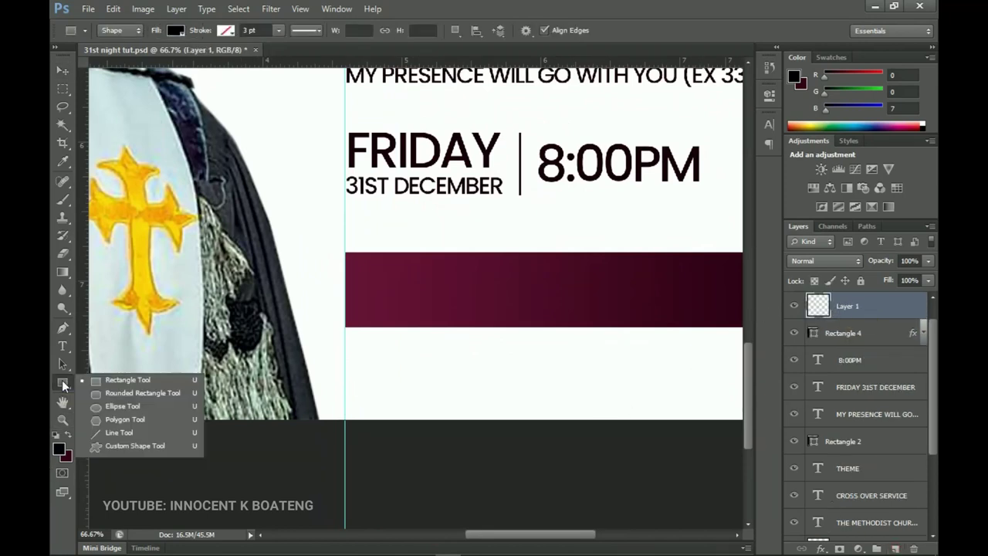
{"action": "left_click", "coordinate": [114, 407]}
{"action": "left_click_drag", "start_coordinate": [325, 228], "coordinate": [369, 290]}
{"action": "key", "text": "v"}
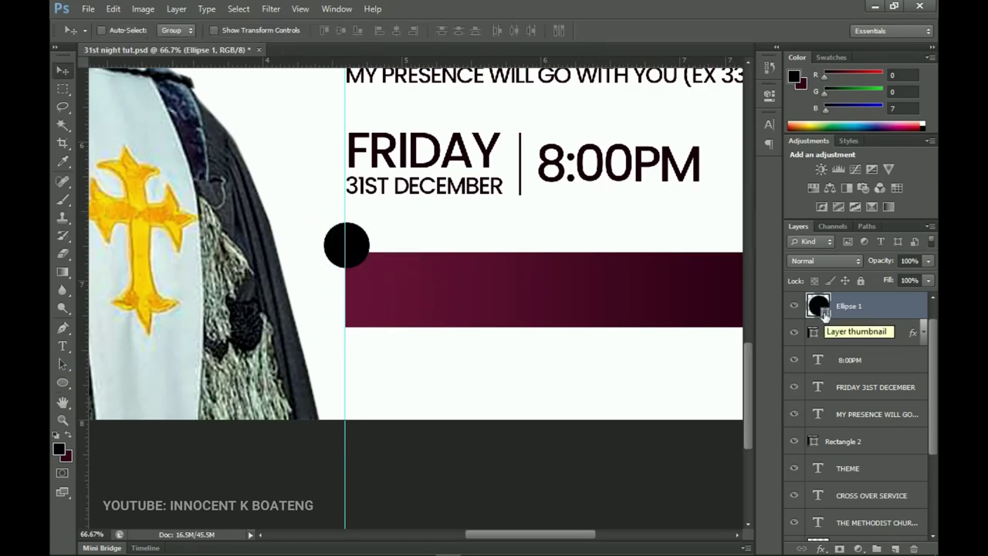
Step: Recolor the circle to white (ffffff) and move it slightly further into the bar's upper-left corner
{"action": "double_click", "coordinate": [824, 311]}
{"action": "left_click_drag", "start_coordinate": [610, 271], "coordinate": [463, 158]}
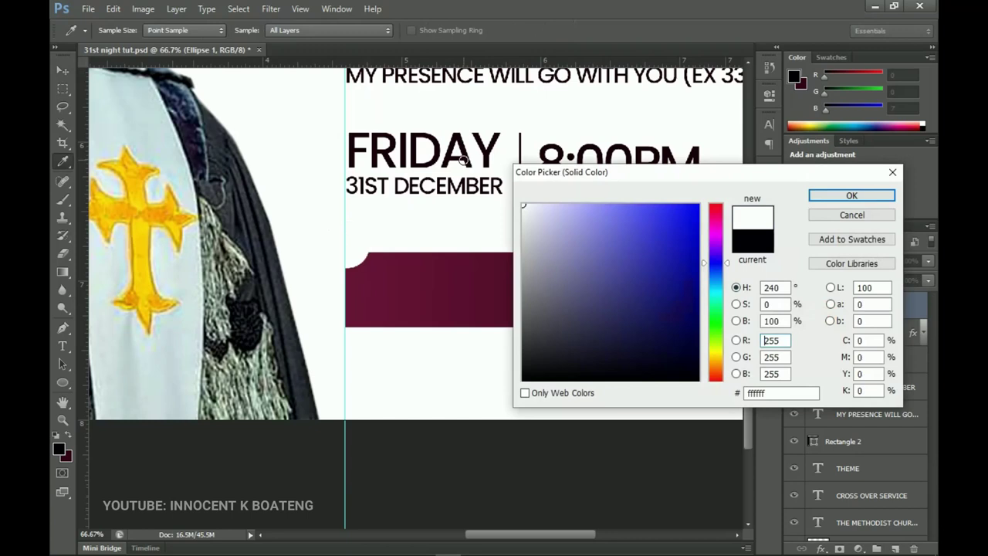
{"action": "left_click", "coordinate": [852, 196]}
{"action": "left_click_drag", "start_coordinate": [381, 264], "coordinate": [389, 281]}
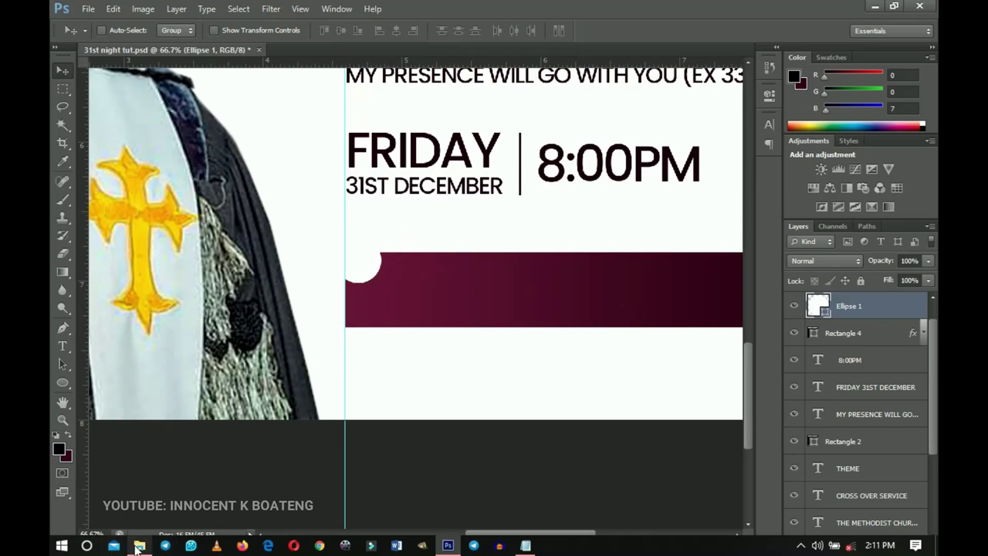
Step: Place the location icon image from the 31st Night 2020 folder into the flyer document
{"action": "left_click", "coordinate": [139, 546]}
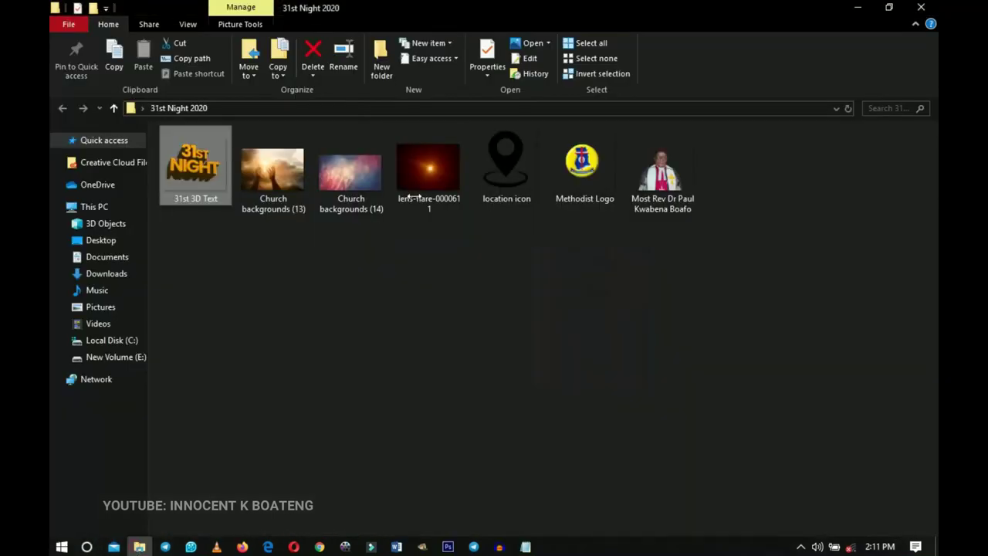
{"action": "left_click", "coordinate": [512, 163]}
{"action": "mouse_move", "coordinate": [446, 547]}
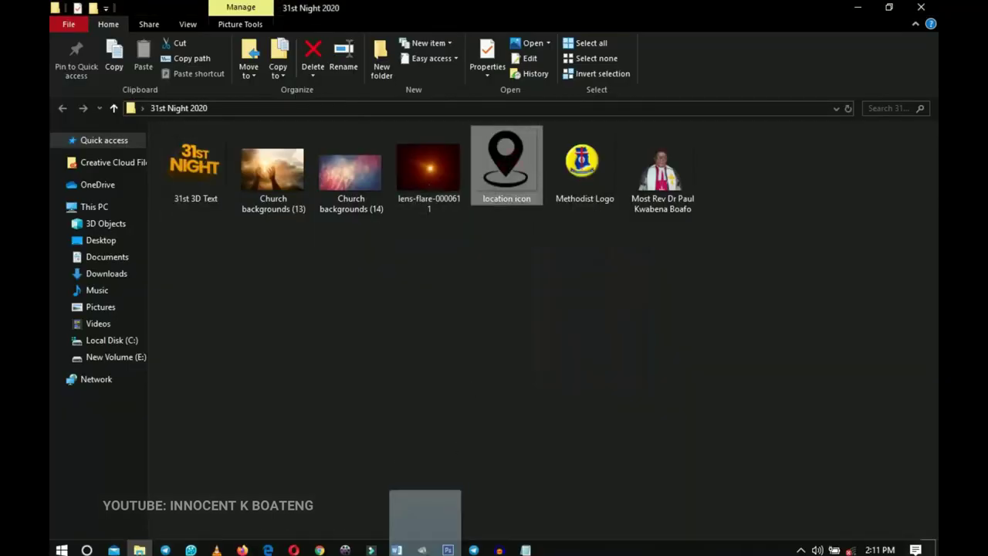
{"action": "left_click_drag", "start_coordinate": [446, 547], "coordinate": [365, 266]}
Step: Scale the placed location icon down and fit it inside the white circle at the bar's corner
{"action": "scroll", "coordinate": [408, 265], "scroll_direction": "down", "scroll_amount": 2}
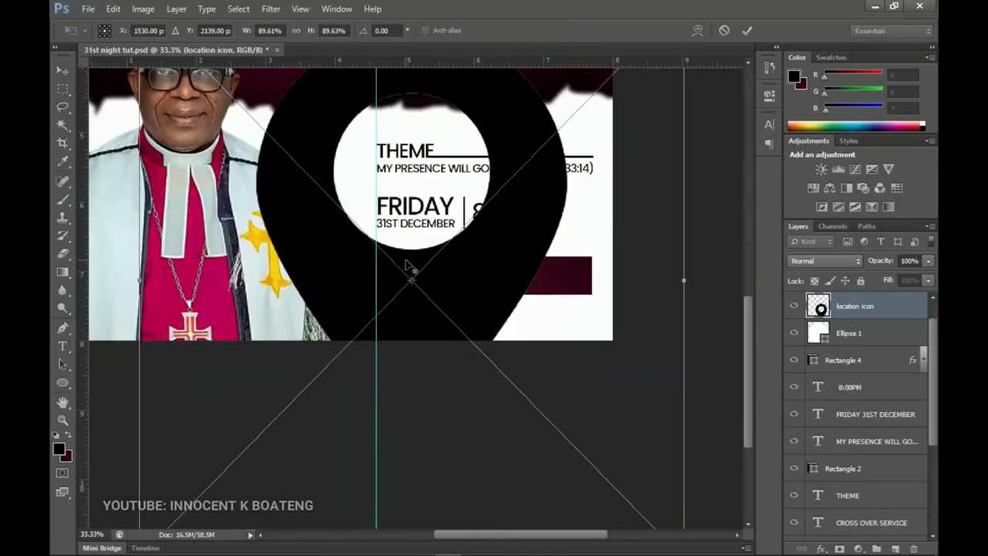
{"action": "scroll", "coordinate": [451, 282], "scroll_direction": "down", "scroll_amount": 1}
{"action": "left_click_drag", "start_coordinate": [673, 256], "coordinate": [500, 442]}
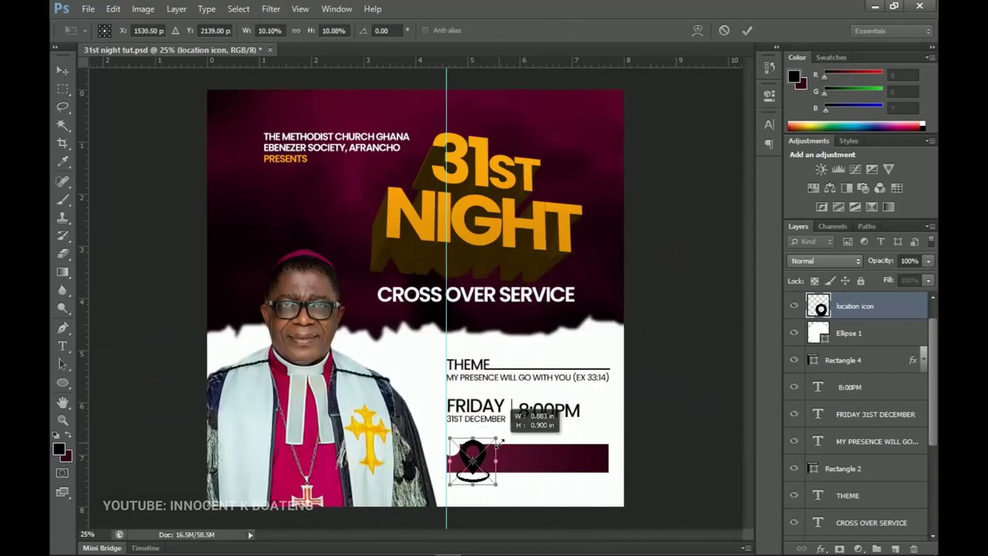
{"action": "scroll", "coordinate": [483, 479], "scroll_direction": "up", "scroll_amount": 5}
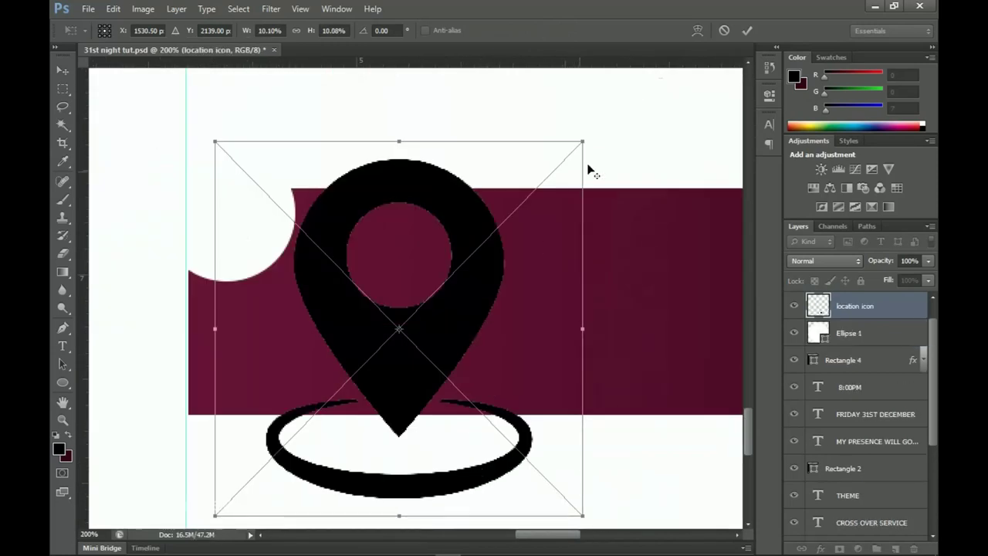
{"action": "left_click_drag", "start_coordinate": [583, 139], "coordinate": [261, 217]}
{"action": "key", "text": "Return"}
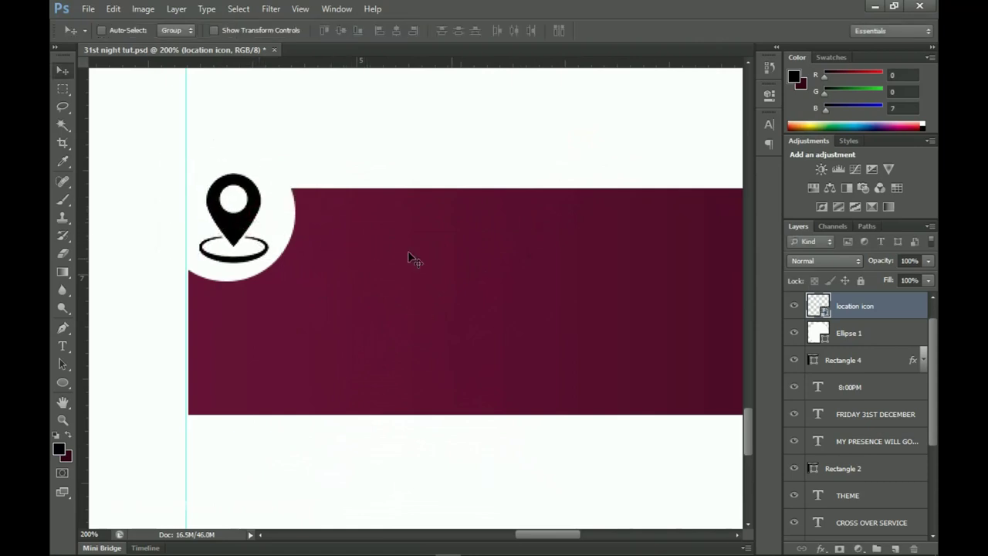
Step: Rasterize the location icon's layer and give it a Color Overlay in the maroon 631236 sampled from the bar
{"action": "right_click", "coordinate": [836, 312]}
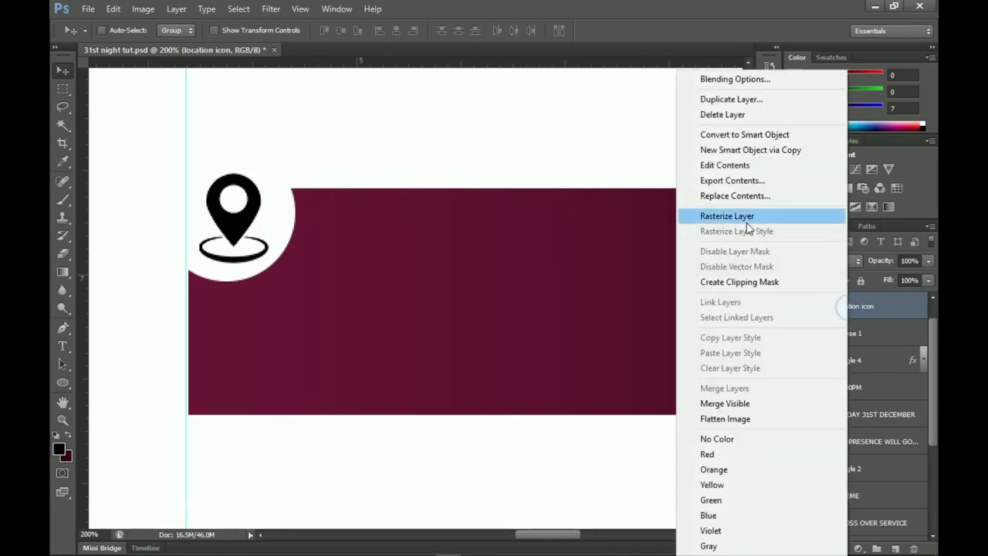
{"action": "left_click", "coordinate": [745, 218]}
{"action": "right_click", "coordinate": [848, 309]}
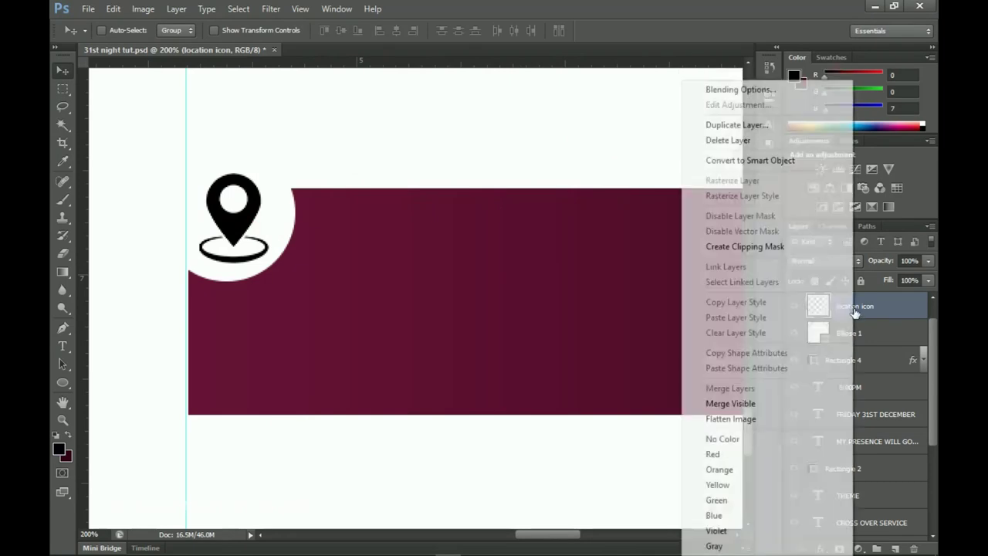
{"action": "left_click", "coordinate": [740, 90]}
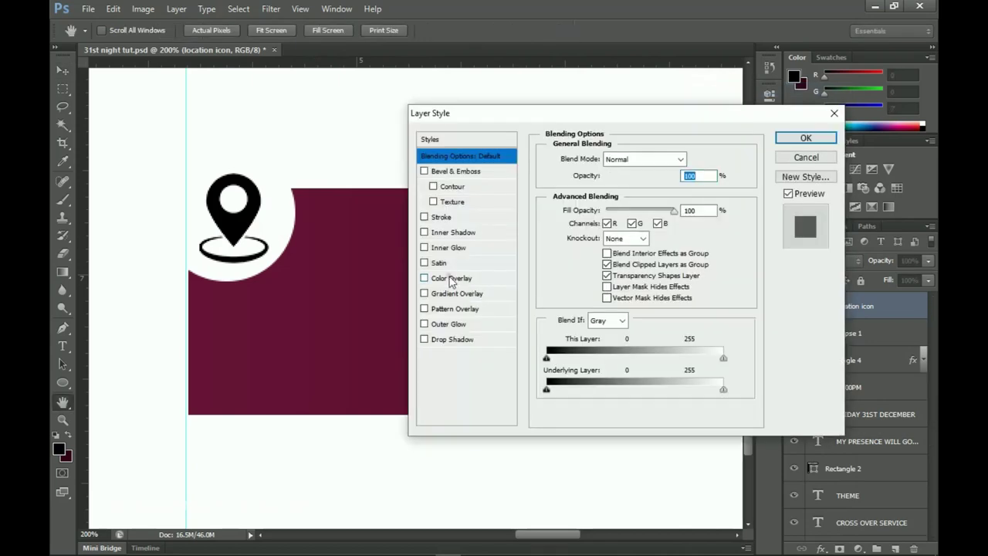
{"action": "left_click", "coordinate": [451, 279]}
{"action": "left_click", "coordinate": [695, 160]}
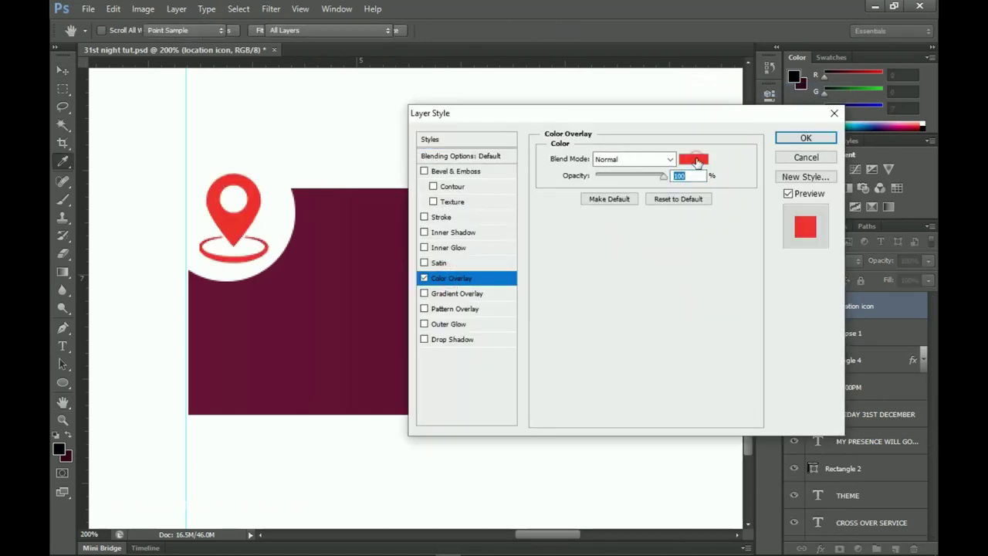
{"action": "left_click", "coordinate": [312, 298]}
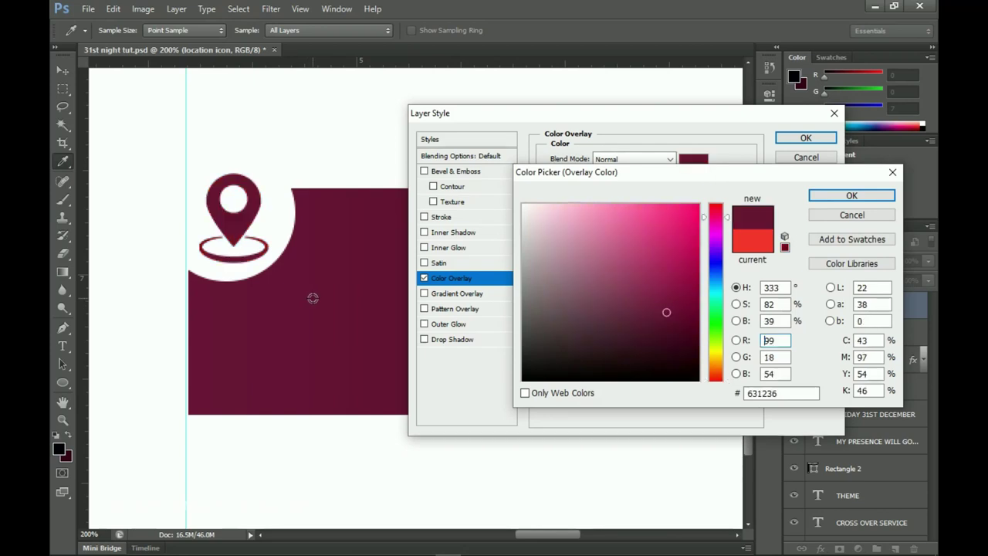
{"action": "left_click", "coordinate": [852, 196]}
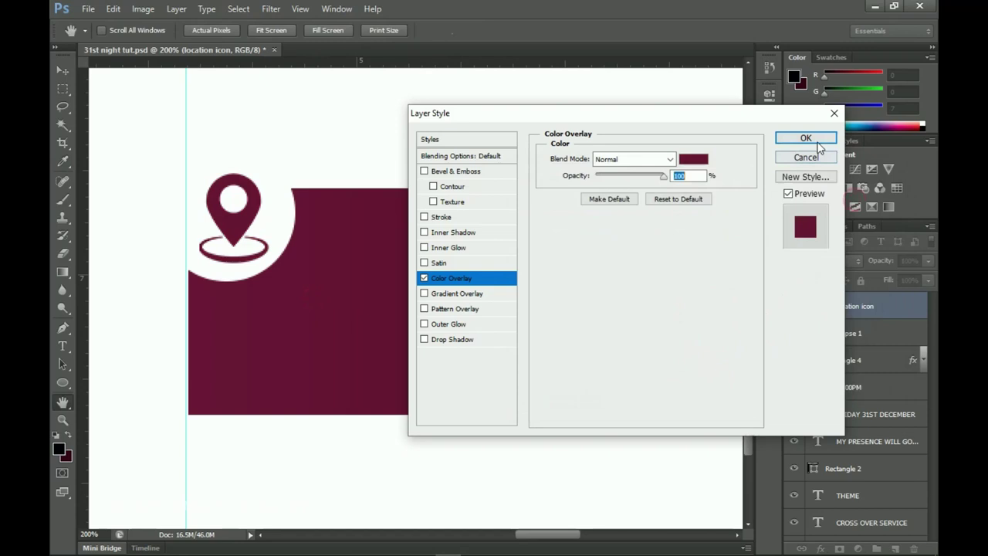
{"action": "key", "text": "Return"}
{"action": "left_click", "coordinate": [924, 306]}
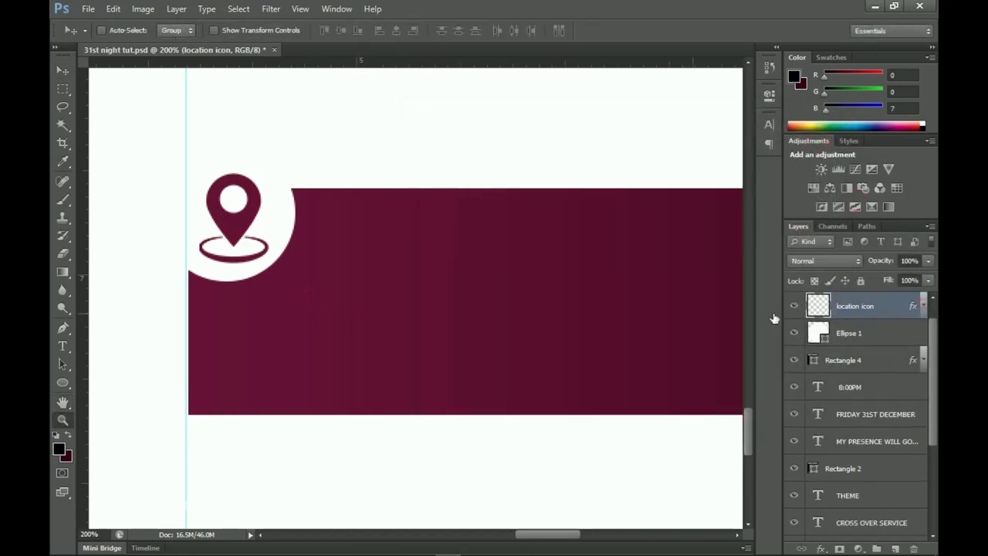
Step: Add the text EBENEZER METHODIST / CHURCH, AFRANCHO on the maroon bar, copying it from the 31ST TXT file in Notepad
{"action": "left_click", "coordinate": [450, 311], "text": "alt+space"}
{"action": "left_click_drag", "start_coordinate": [468, 314], "coordinate": [386, 321]}
{"action": "left_click_drag", "start_coordinate": [450, 362], "coordinate": [467, 332]}
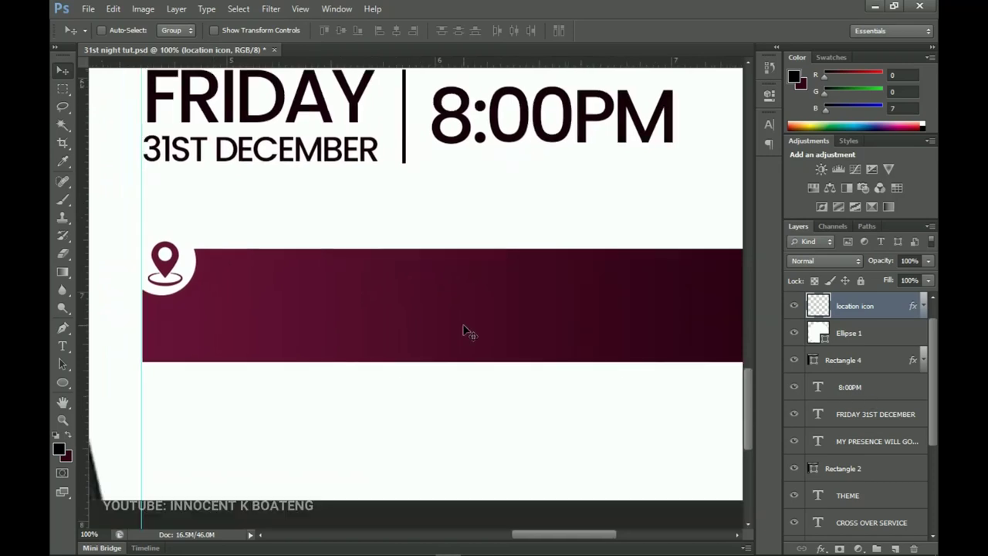
{"action": "left_click", "coordinate": [65, 347]}
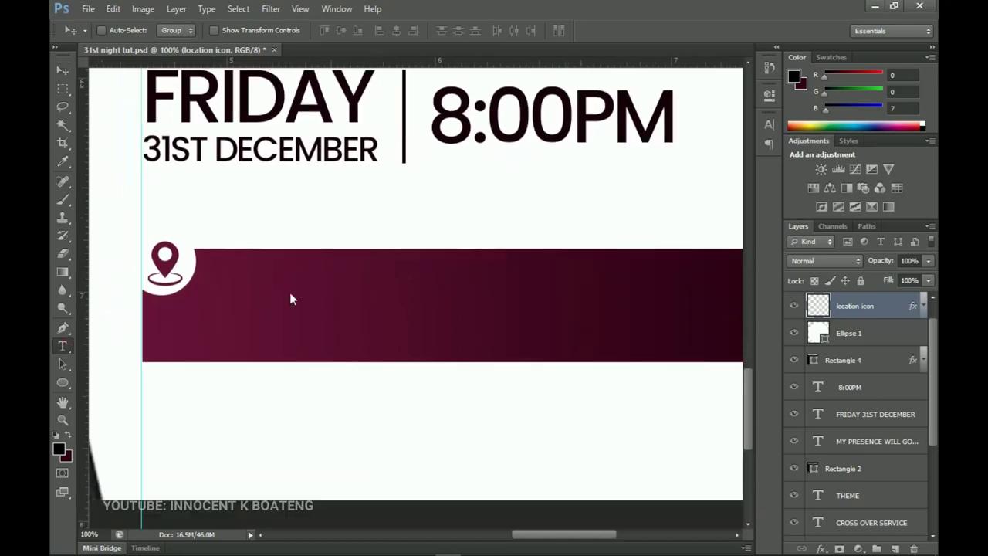
{"action": "left_click", "coordinate": [277, 287]}
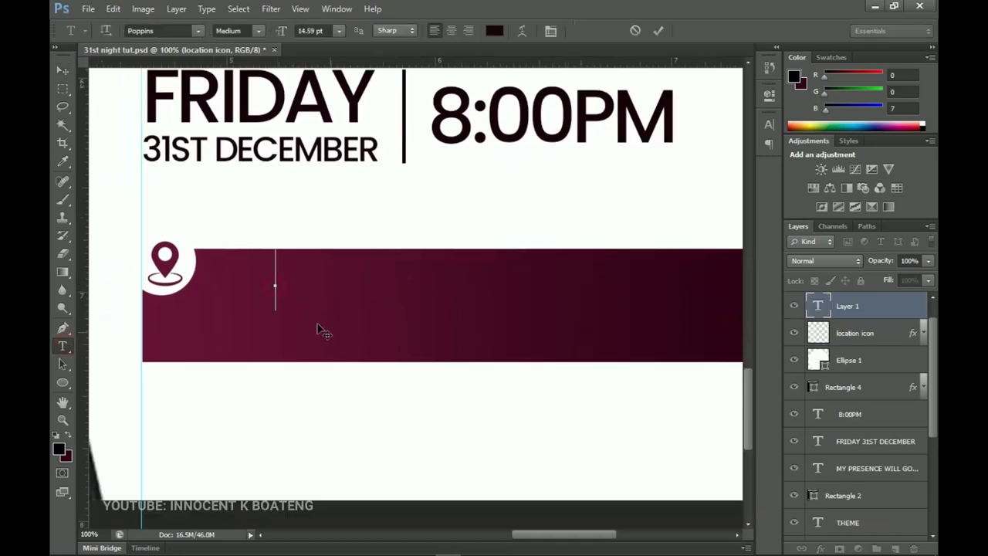
{"action": "left_click", "coordinate": [525, 546]}
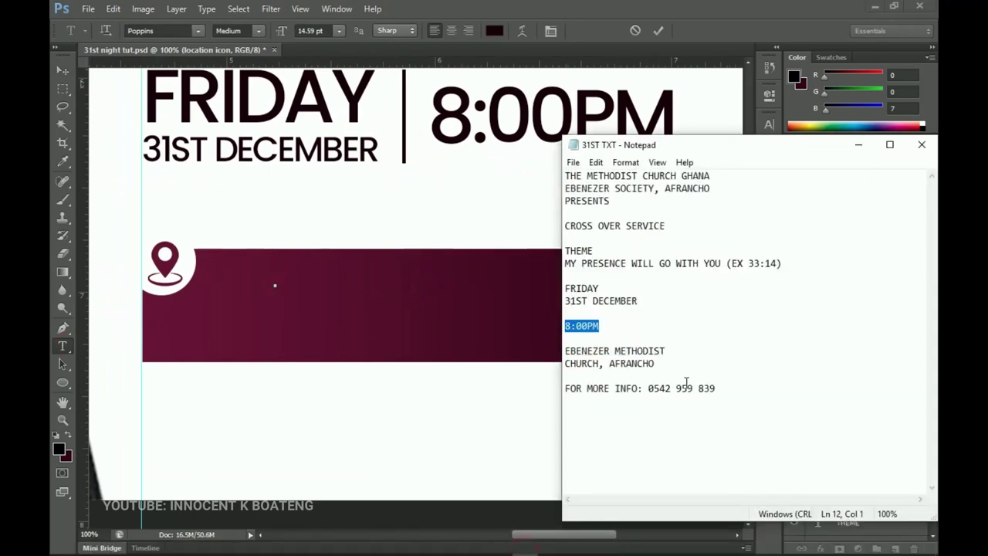
{"action": "left_click_drag", "start_coordinate": [655, 363], "coordinate": [566, 352]}
{"action": "key", "text": "ctrl+c"}
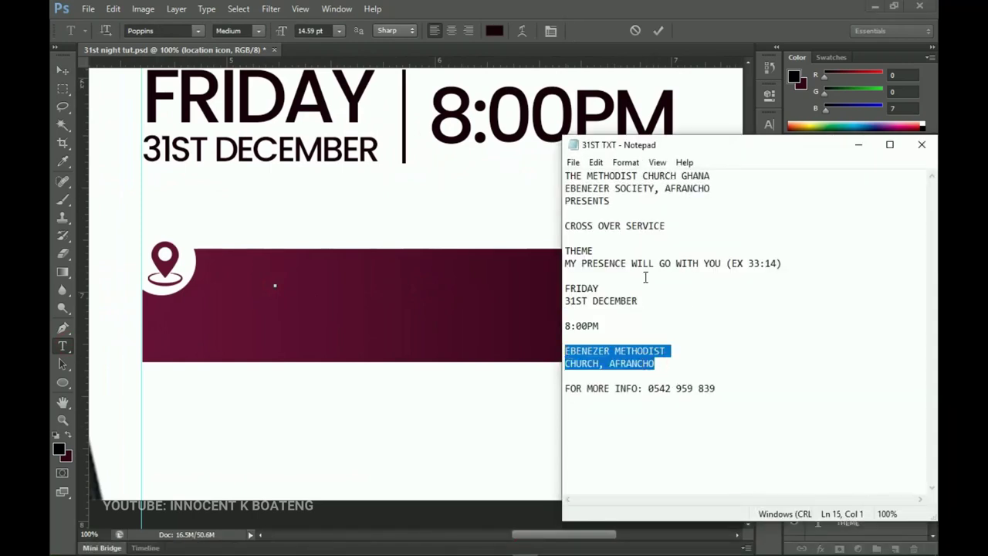
{"action": "left_click", "coordinate": [857, 145]}
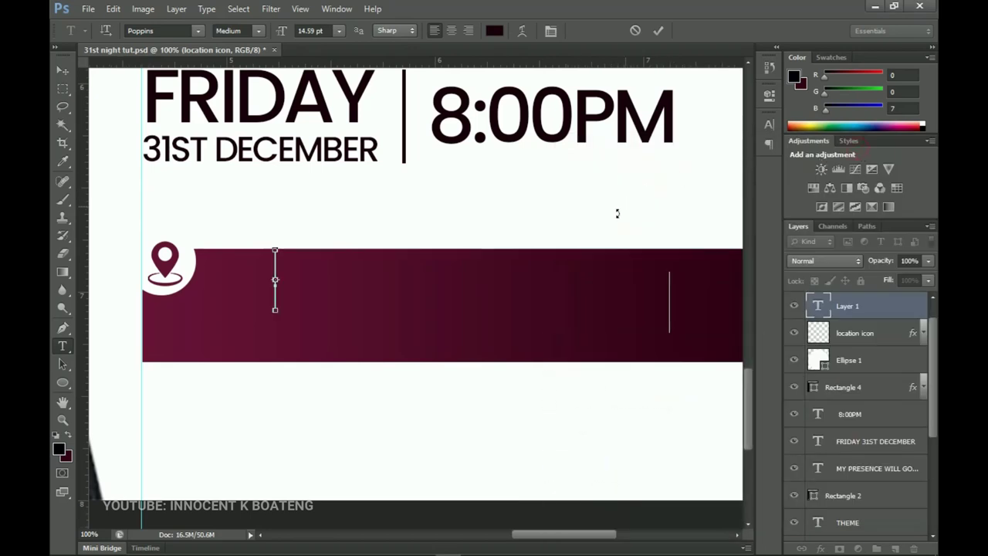
{"action": "key", "text": "ctrl+v"}
Step: Set the line spacing of the venue text on the maroon bar to 13.6 pt and recolour it white ffffff
{"action": "key", "text": "ctrl+a"}
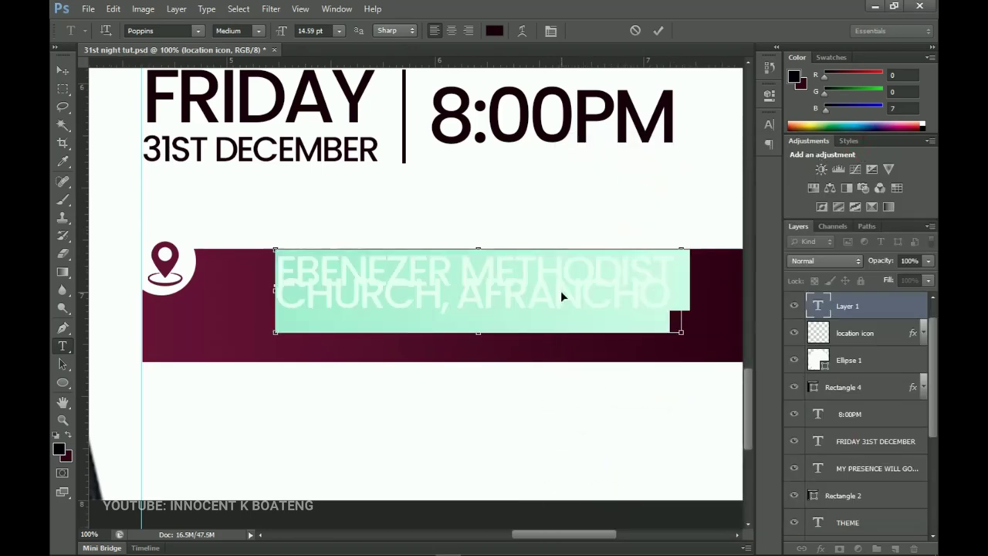
{"action": "left_click", "coordinate": [550, 31]}
{"action": "left_click", "coordinate": [710, 153]}
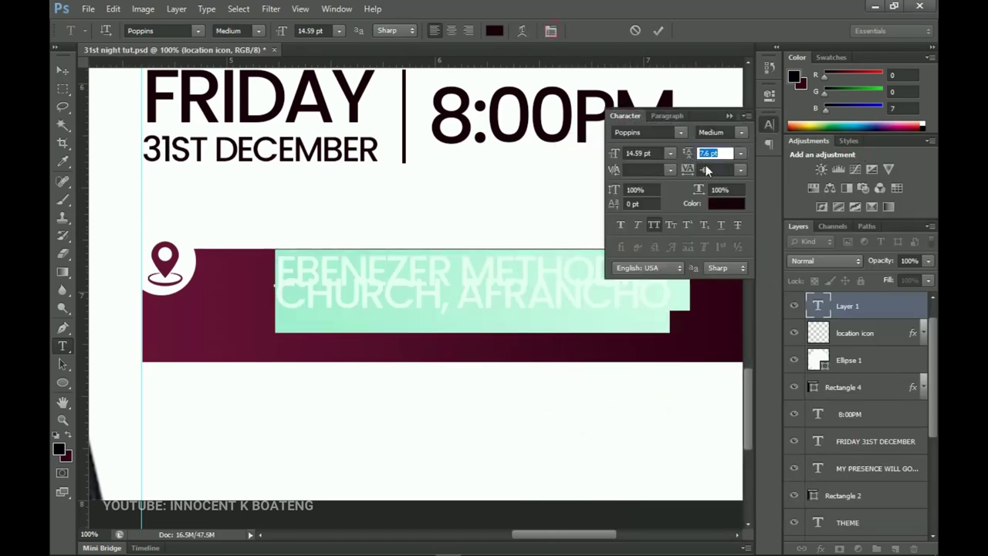
{"action": "left_click_drag", "start_coordinate": [689, 155], "coordinate": [691, 156]}
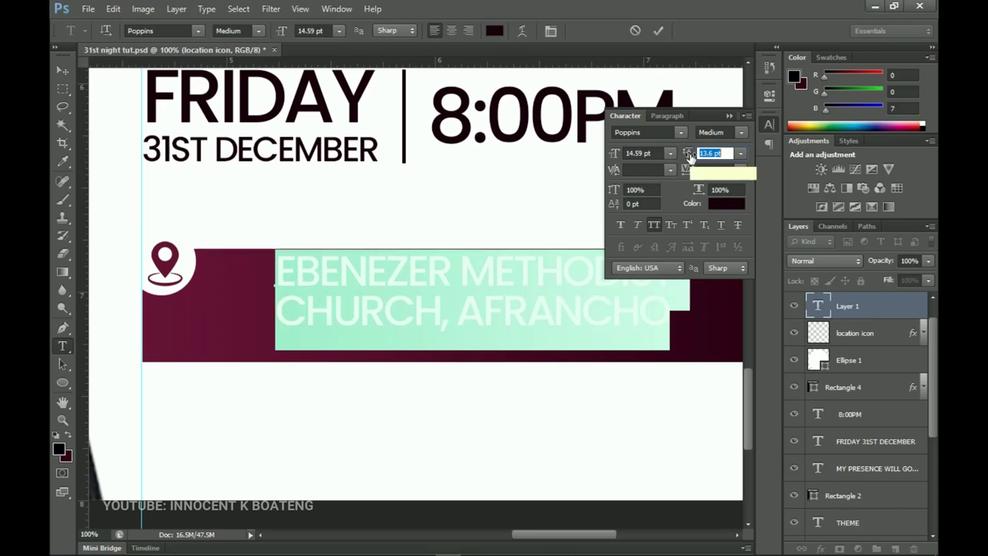
{"action": "left_click", "coordinate": [496, 31]}
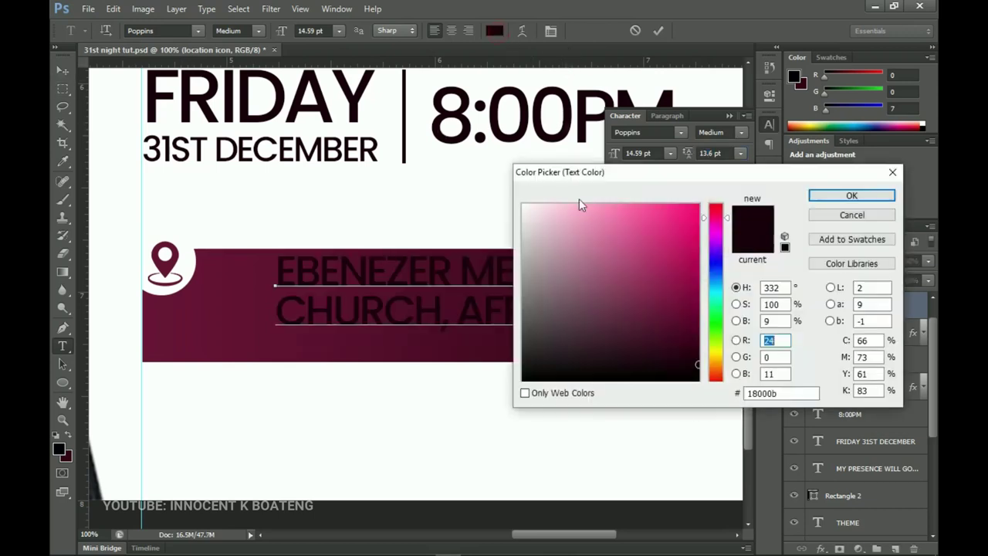
{"action": "left_click_drag", "start_coordinate": [557, 231], "coordinate": [511, 184]}
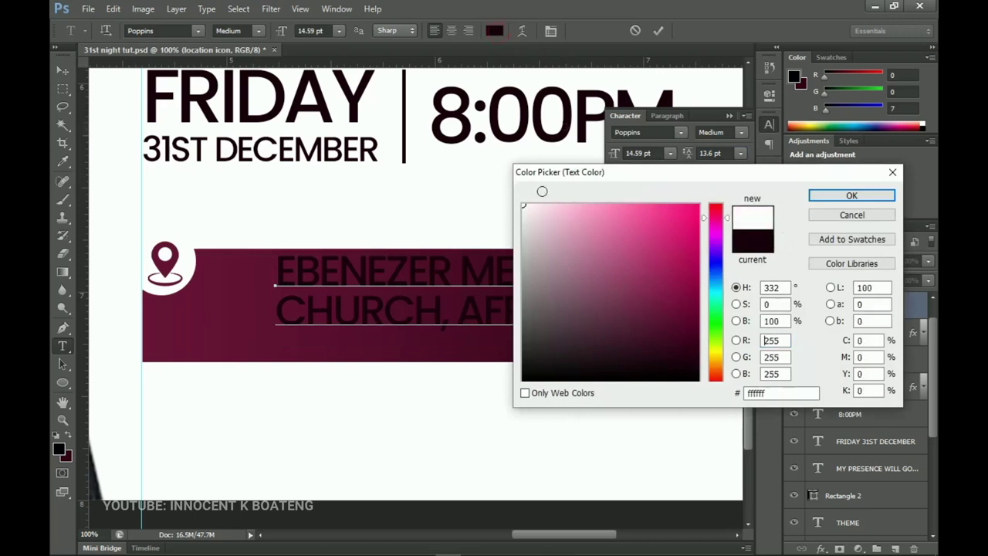
{"action": "left_click", "coordinate": [851, 196]}
Step: Move the white venue text closer to the location icon, inside the maroon bar
{"action": "left_click", "coordinate": [63, 70]}
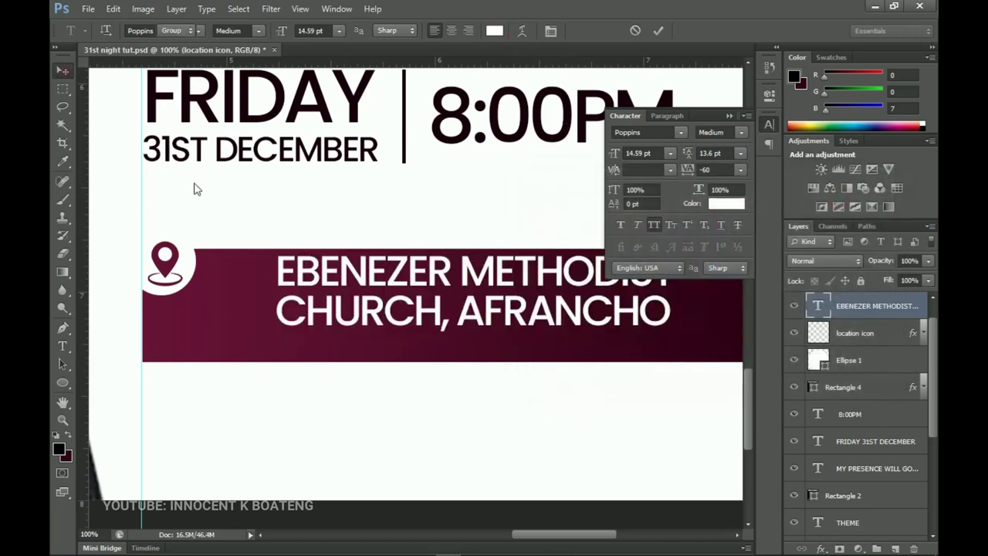
{"action": "left_click_drag", "start_coordinate": [440, 277], "coordinate": [400, 290]}
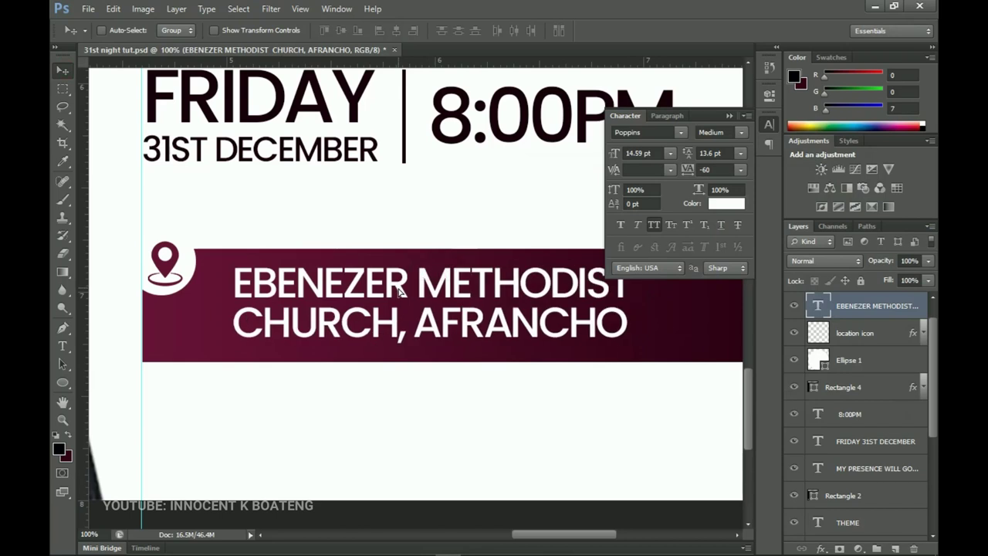
{"action": "left_click", "coordinate": [728, 115]}
Step: Duplicate the venue text layer and move the copy onto the white area below the maroon bar
{"action": "key", "text": "z"}
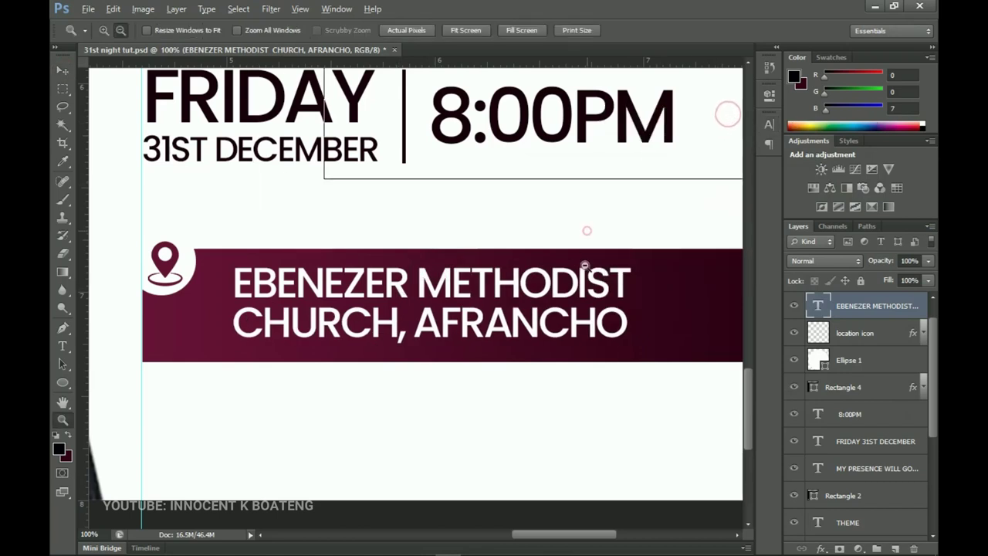
{"action": "left_click", "coordinate": [587, 227], "text": "alt"}
{"action": "left_click_drag", "start_coordinate": [587, 227], "coordinate": [573, 310]}
{"action": "key", "text": "v"}
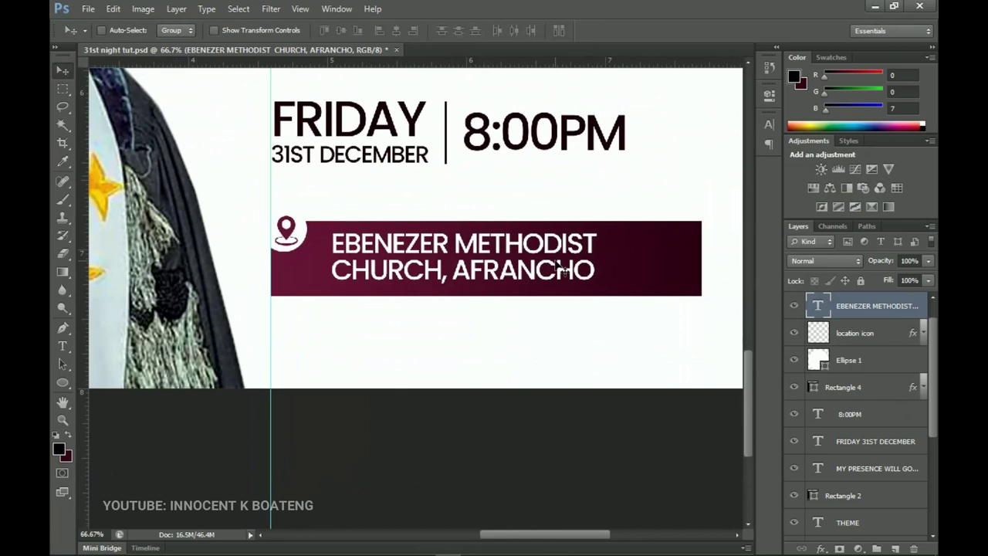
{"action": "key", "text": "ctrl+j"}
{"action": "left_click", "coordinate": [504, 363]}
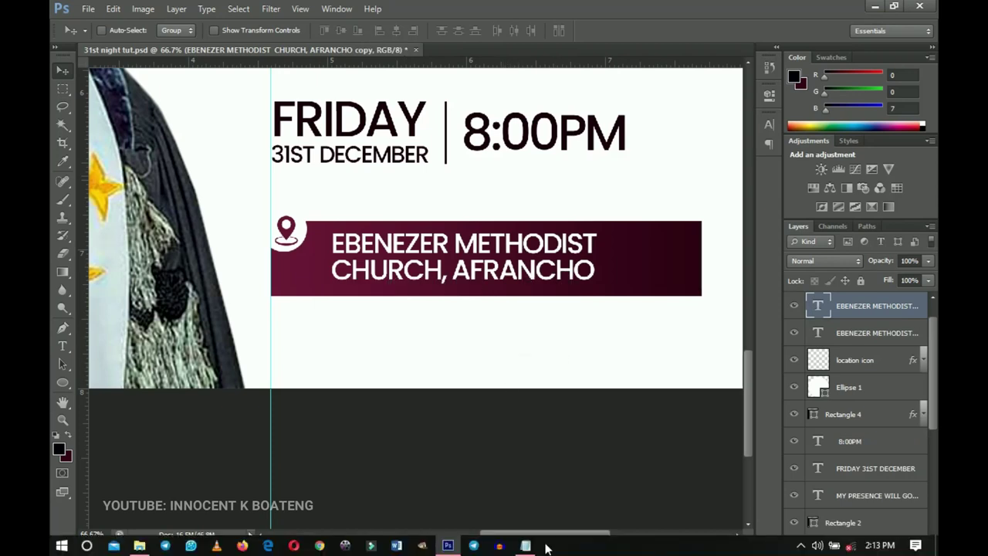
Step: Replace the copy's text with the FOR MORE INFO line and its phone number, copied from the 31ST TXT file in Notepad
{"action": "left_click", "coordinate": [526, 546]}
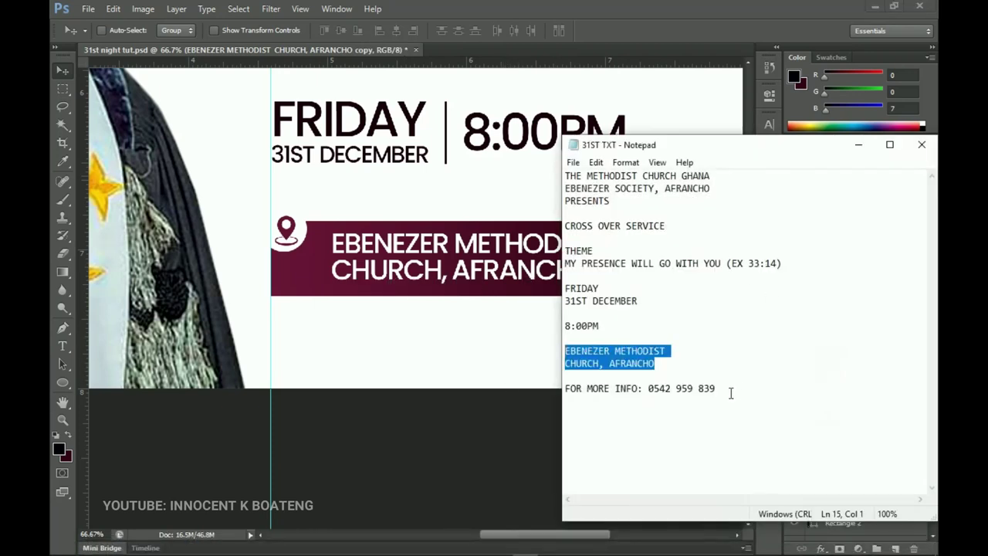
{"action": "left_click", "coordinate": [732, 393]}
{"action": "key", "text": "shift+Home"}
{"action": "key", "text": "ctrl+c"}
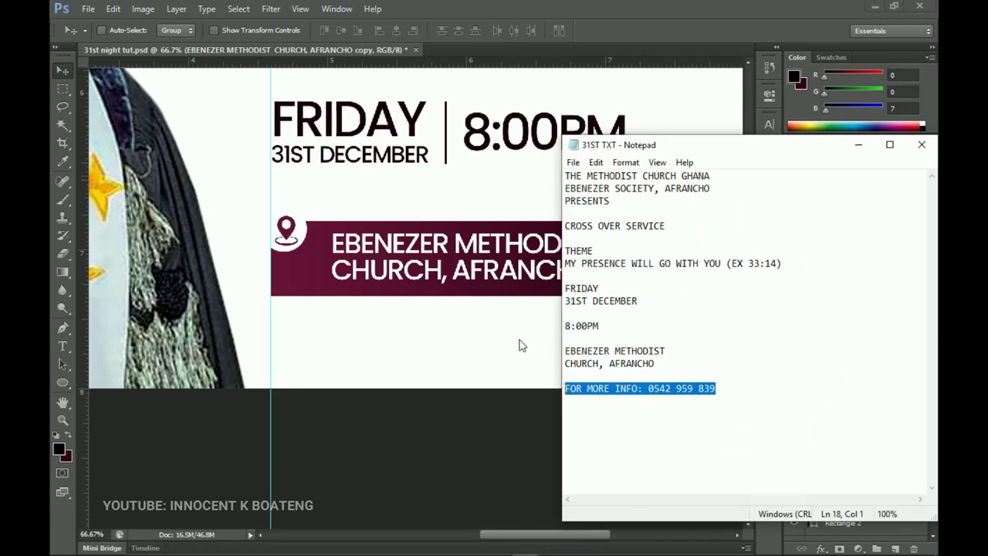
{"action": "left_click", "coordinate": [521, 344]}
{"action": "key", "text": "t"}
{"action": "left_click", "coordinate": [481, 361]}
{"action": "key", "text": "ctrl+v"}
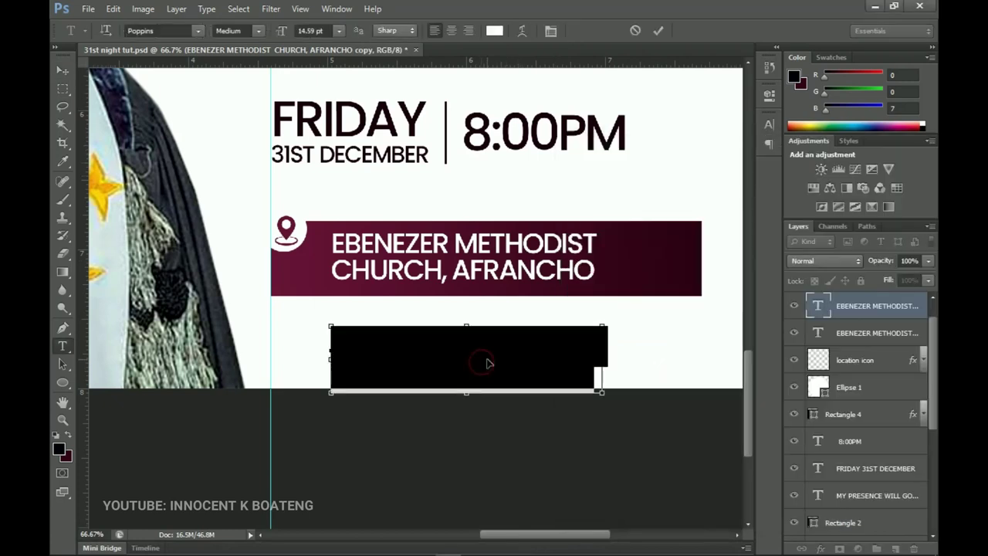
{"action": "left_click", "coordinate": [492, 350]}
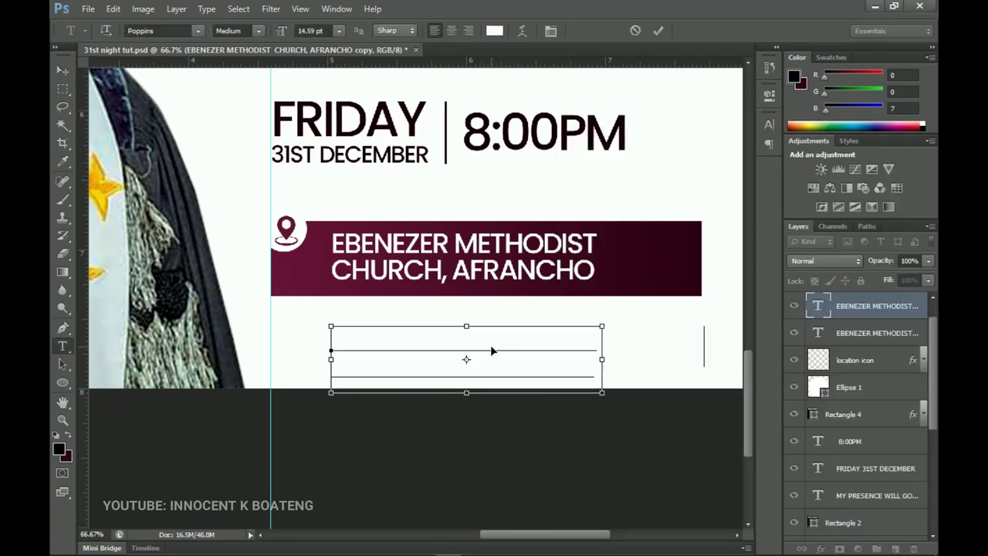
Step: Recolour the contact line with the dark maroon 2c0115 sampled from the bar and set its font style to SemiBold
{"action": "key", "text": "ctrl+a"}
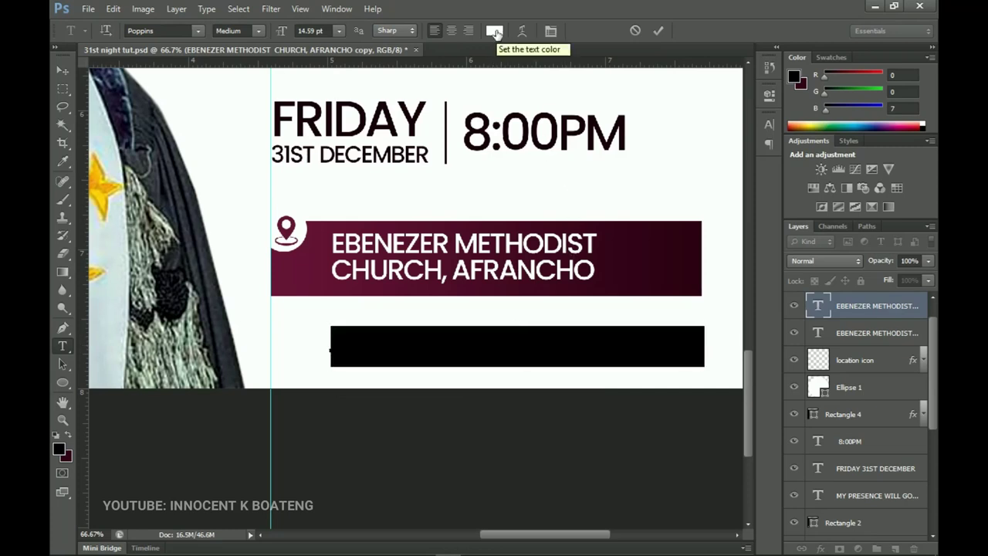
{"action": "left_click", "coordinate": [494, 31]}
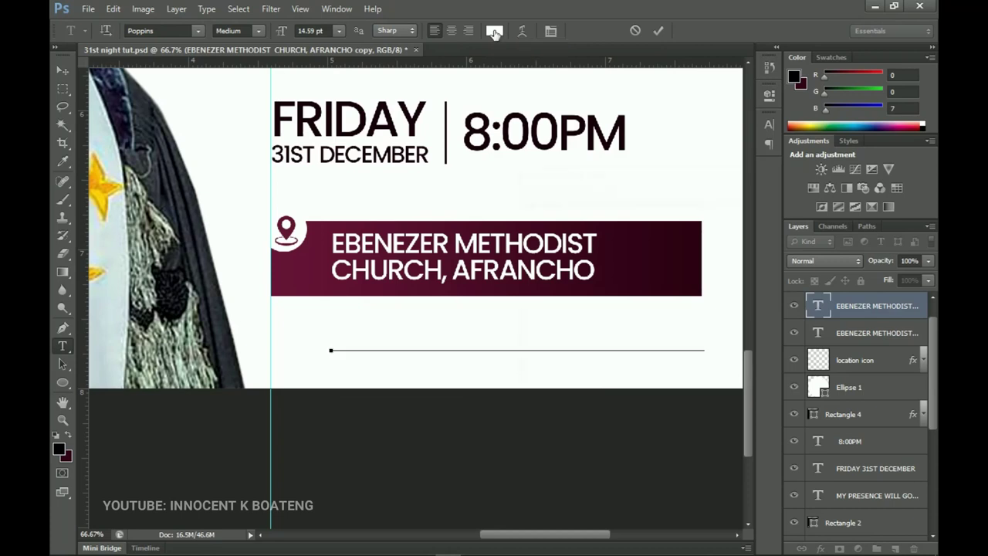
{"action": "left_click_drag", "start_coordinate": [660, 182], "coordinate": [710, 324]}
{"action": "left_click", "coordinate": [685, 251]}
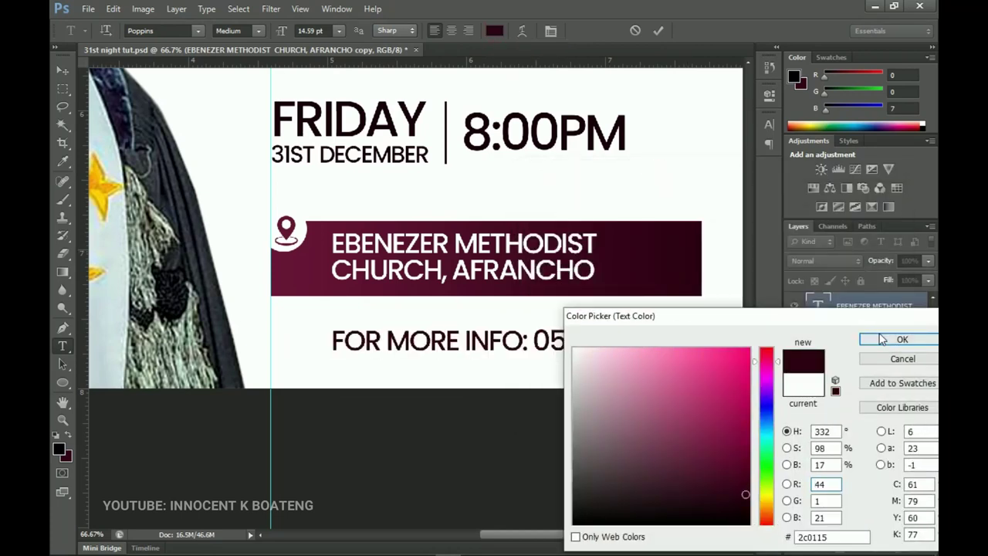
{"action": "key", "text": "Return"}
{"action": "left_click", "coordinate": [258, 31]}
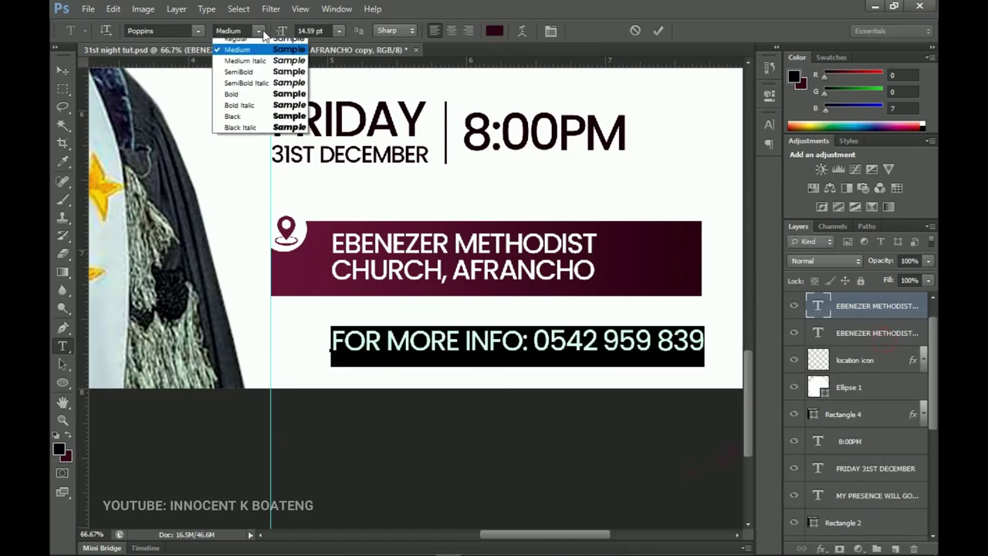
{"action": "left_click", "coordinate": [283, 90]}
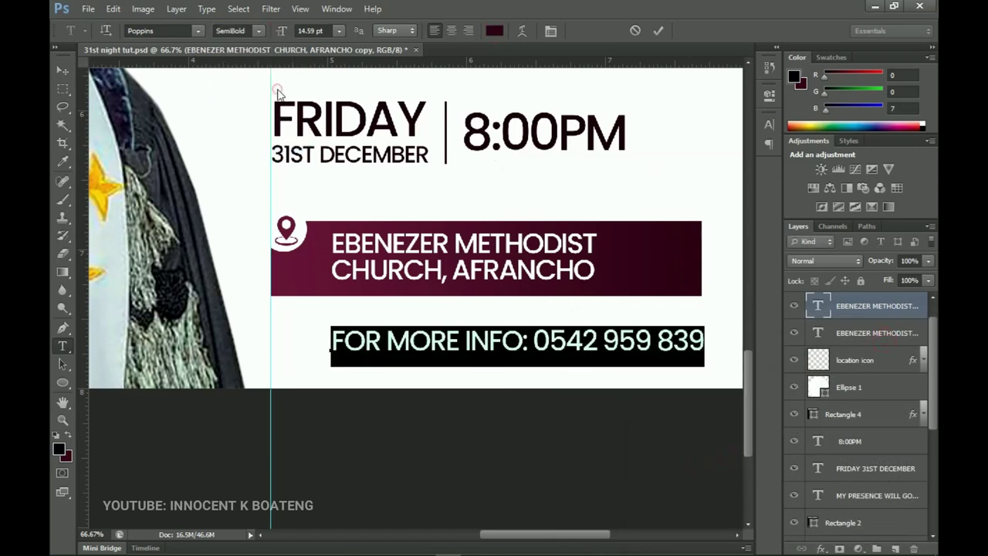
Step: Scale the contact line down and position it beneath the maroon bar near the flyer's lower edge
{"action": "left_click", "coordinate": [61, 70]}
{"action": "key", "text": "ctrl+t"}
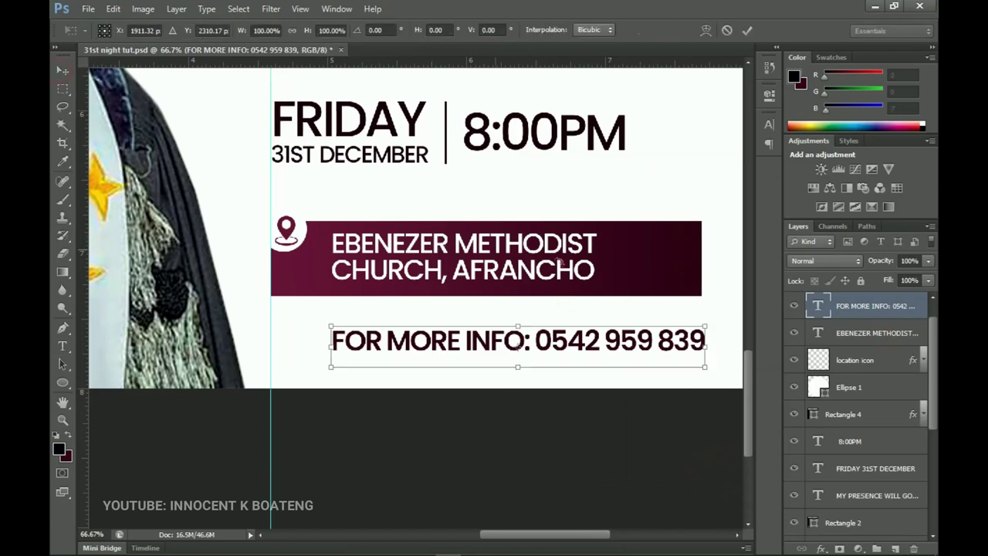
{"action": "left_click_drag", "start_coordinate": [703, 319], "coordinate": [622, 356]}
{"action": "key", "text": "Return"}
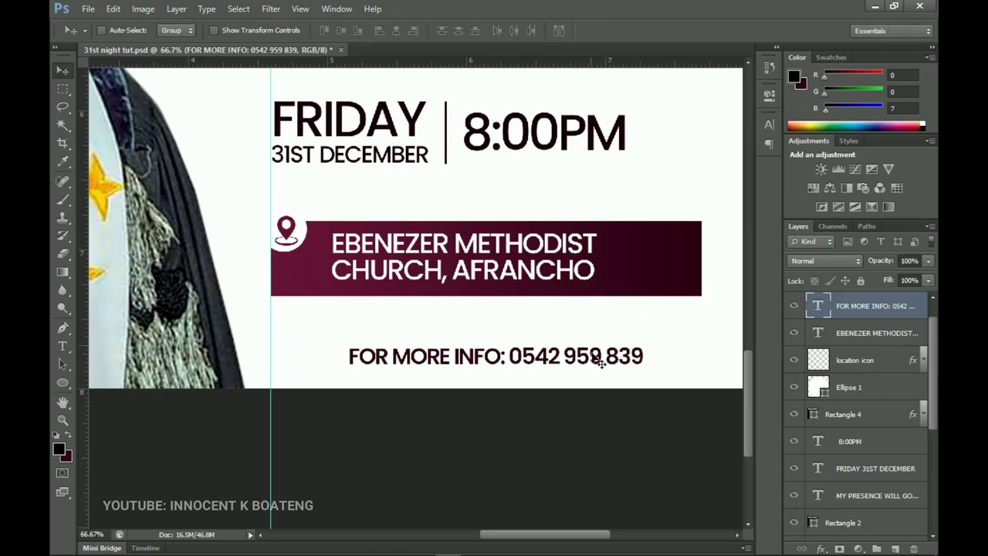
Step: Select the THE METHODIST CHURCH GHANA heading text layer and bring the space beside the heading into close view
{"action": "key", "text": "z"}
{"action": "right_click", "coordinate": [543, 218]}
{"action": "left_click", "coordinate": [556, 224]}
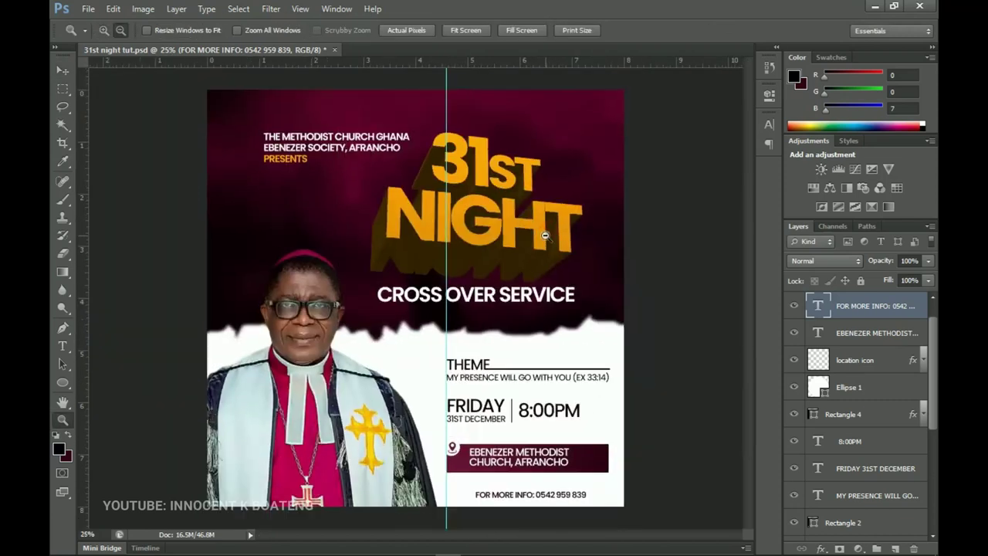
{"action": "key", "text": "v"}
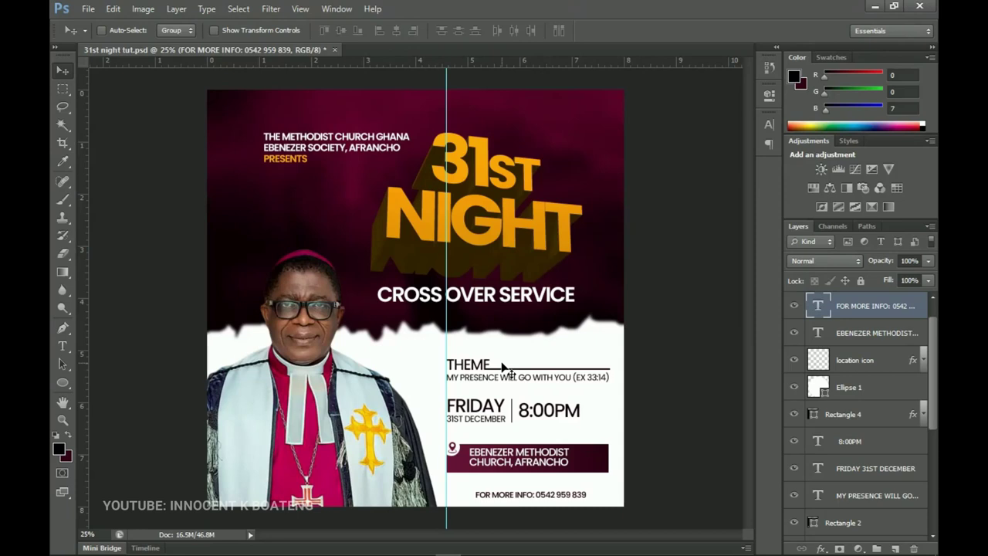
{"action": "right_click", "coordinate": [295, 148]}
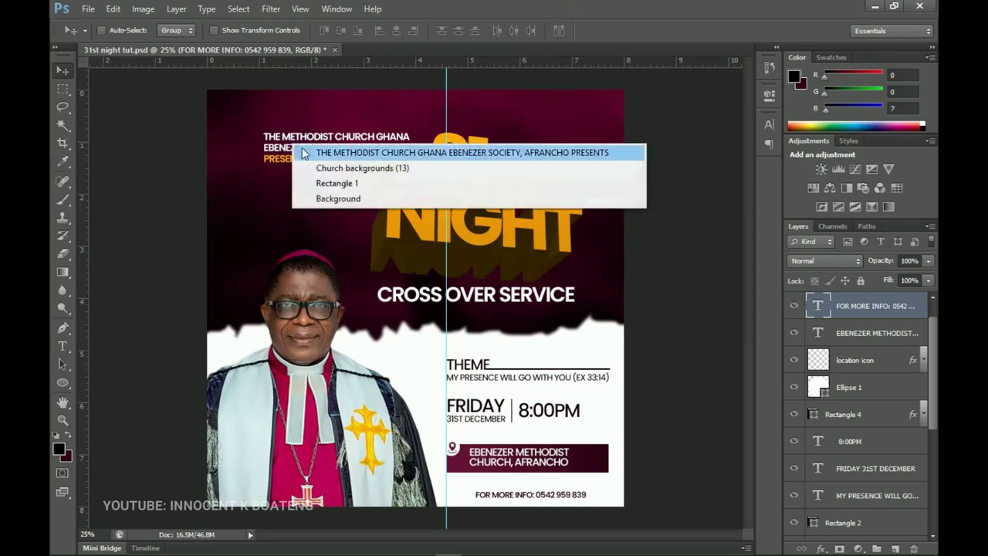
{"action": "left_click", "coordinate": [324, 152]}
{"action": "key", "text": "z"}
{"action": "left_click", "coordinate": [237, 116]}
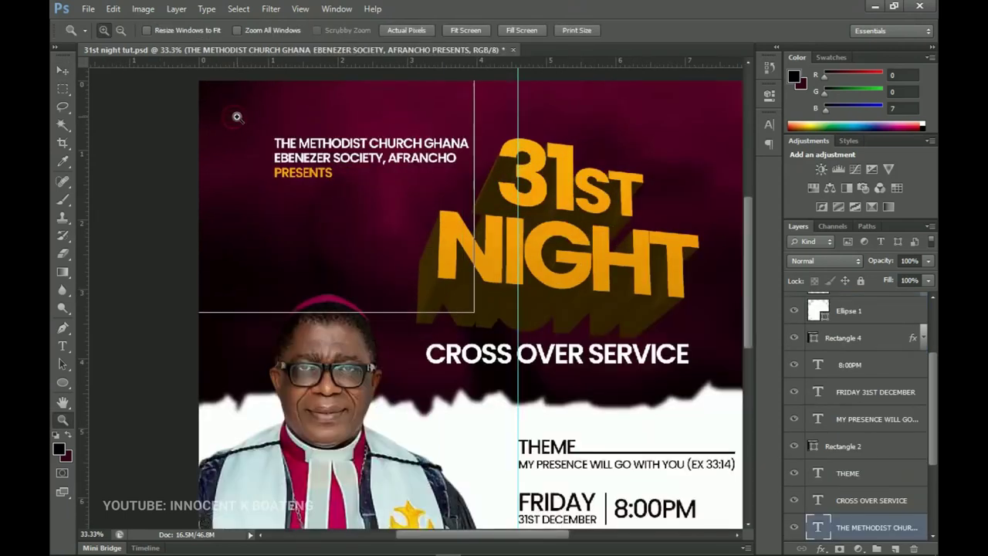
{"action": "left_click", "coordinate": [237, 117]}
{"action": "key", "text": "v"}
{"action": "left_click_drag", "start_coordinate": [516, 234], "coordinate": [584, 277]}
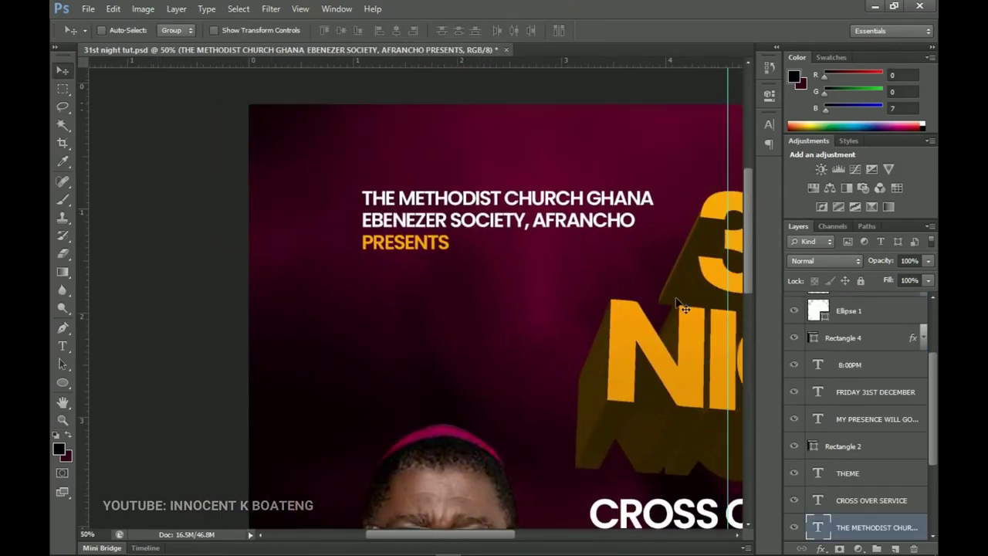
{"action": "scroll", "coordinate": [921, 473], "scroll_direction": "down", "scroll_amount": 2}
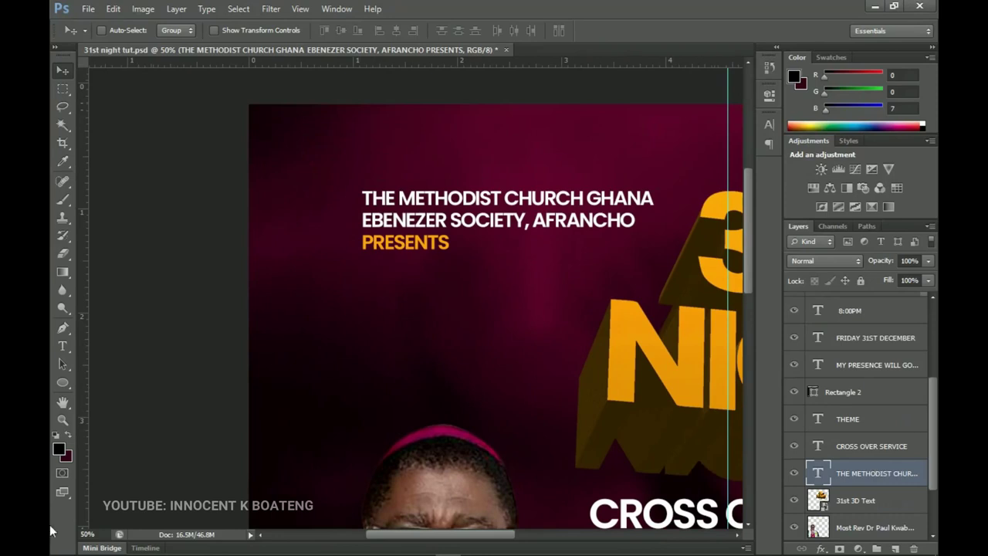
Step: Place the Methodist Logo image from the 31st Night 2020 folder, scaled down to fit just before the church name heading
{"action": "mouse_move", "coordinate": [51, 553]}
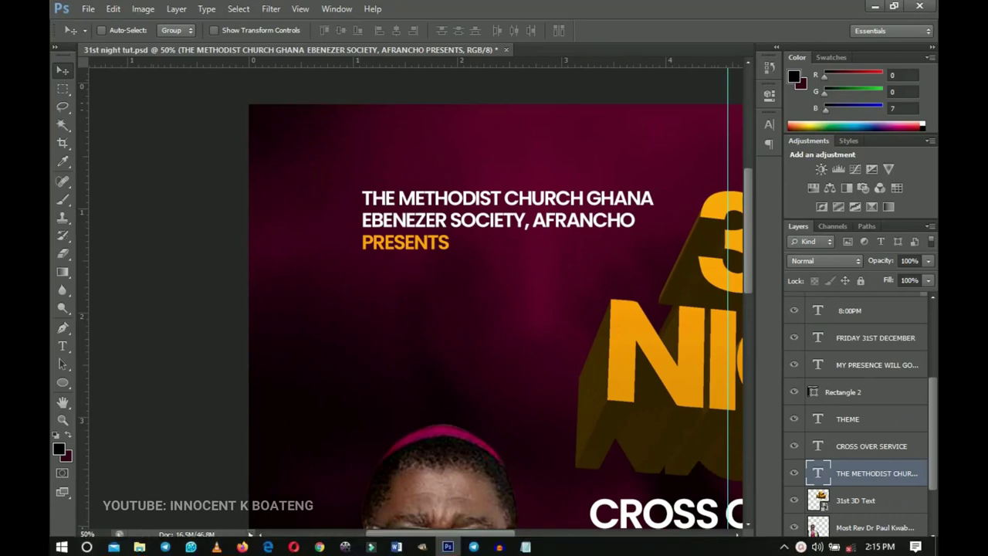
{"action": "left_click", "coordinate": [139, 546]}
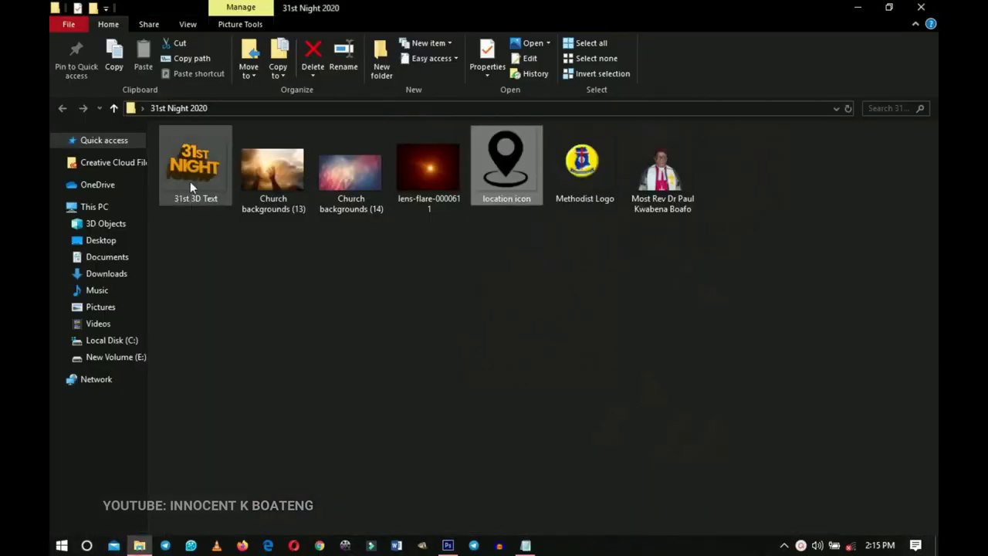
{"action": "left_click", "coordinate": [569, 170]}
{"action": "mouse_move", "coordinate": [434, 545]}
{"action": "left_click_drag", "start_coordinate": [434, 545], "coordinate": [375, 230]}
{"action": "left_click_drag", "start_coordinate": [425, 129], "coordinate": [388, 159]}
{"action": "key", "text": "Return"}
{"action": "scroll", "coordinate": [469, 246], "scroll_direction": "down", "scroll_amount": 1}
{"action": "key", "text": "z"}
{"action": "right_click", "coordinate": [362, 224]}
{"action": "left_click", "coordinate": [391, 234]}
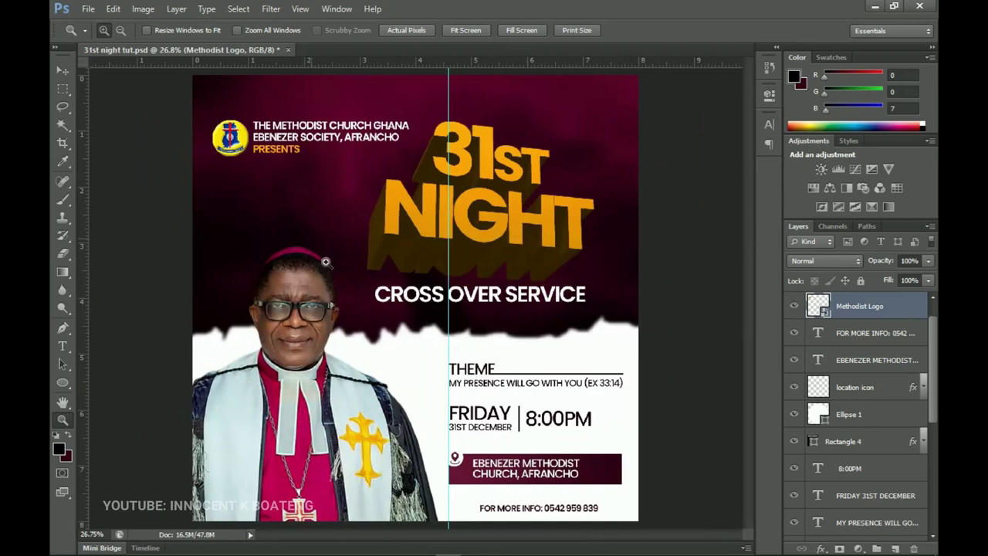
{"action": "key", "text": "v"}
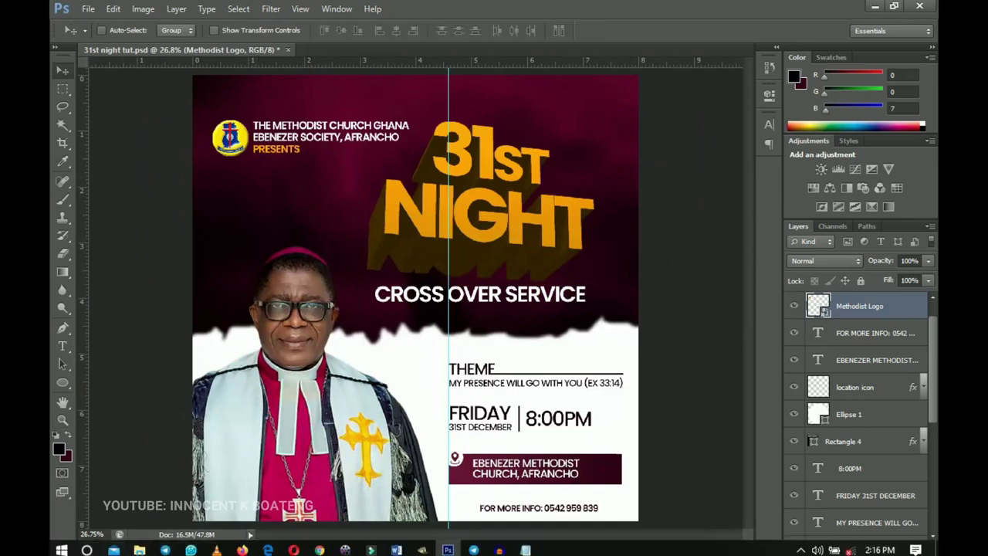
Step: Select the 31st 3D Text layer beneath the heading text layers and save the flyer document
{"action": "left_click", "coordinate": [136, 545]}
{"action": "left_click", "coordinate": [445, 203]}
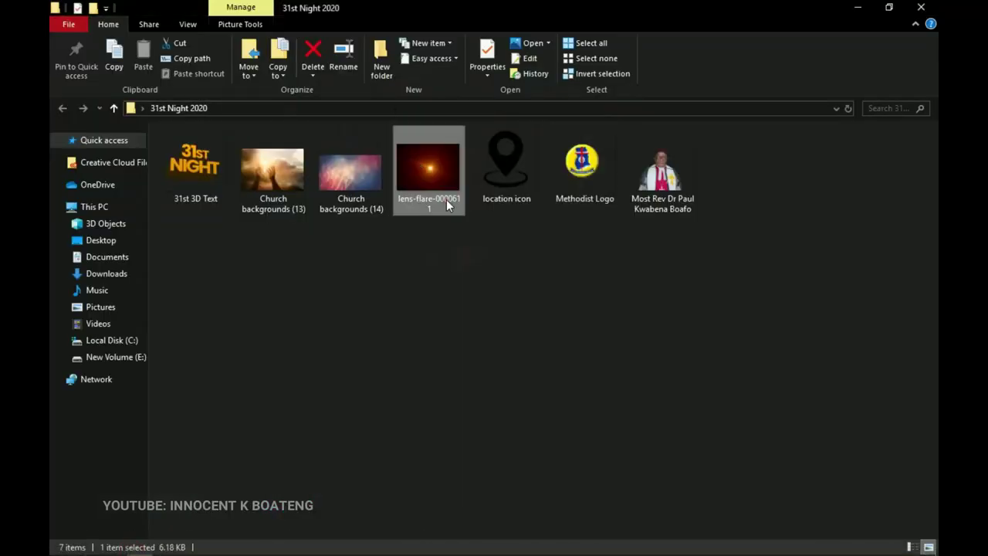
{"action": "key", "text": "alt+Tab"}
{"action": "scroll", "coordinate": [843, 361], "scroll_direction": "down", "scroll_amount": 2}
{"action": "scroll", "coordinate": [853, 354], "scroll_direction": "up", "scroll_amount": 3}
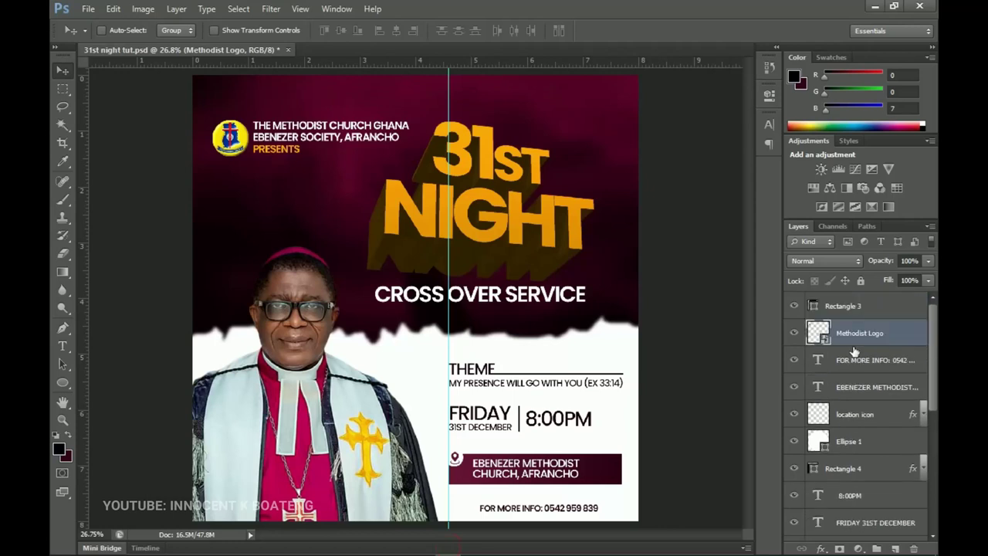
{"action": "right_click", "coordinate": [527, 231]}
{"action": "left_click", "coordinate": [569, 241]}
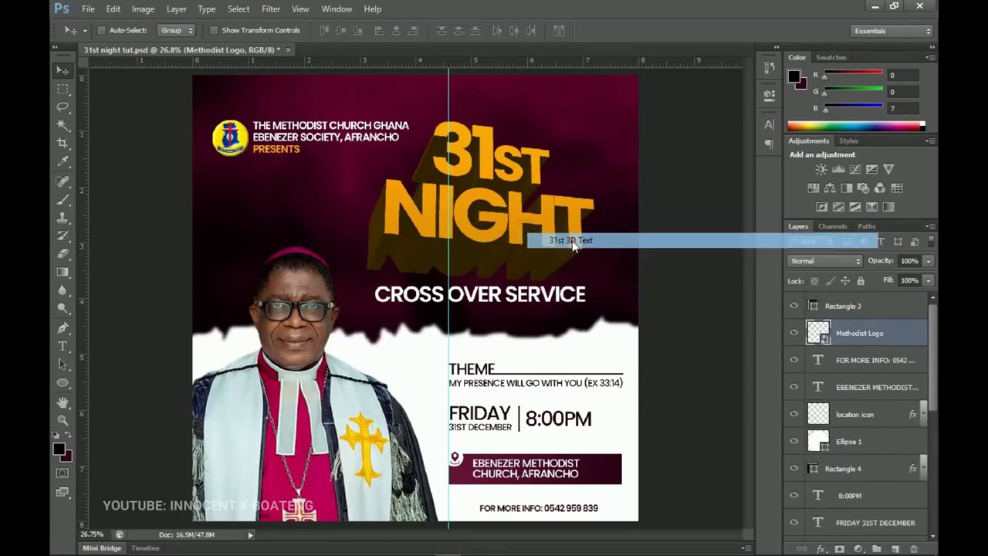
{"action": "scroll", "coordinate": [870, 359], "scroll_direction": "down", "scroll_amount": 3}
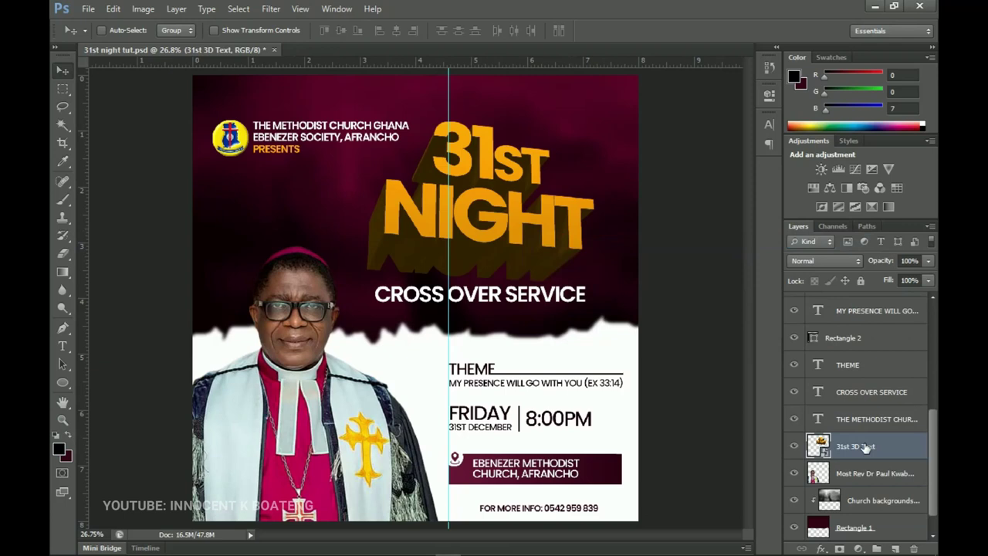
{"action": "scroll", "coordinate": [864, 446], "scroll_direction": "down", "scroll_amount": 1}
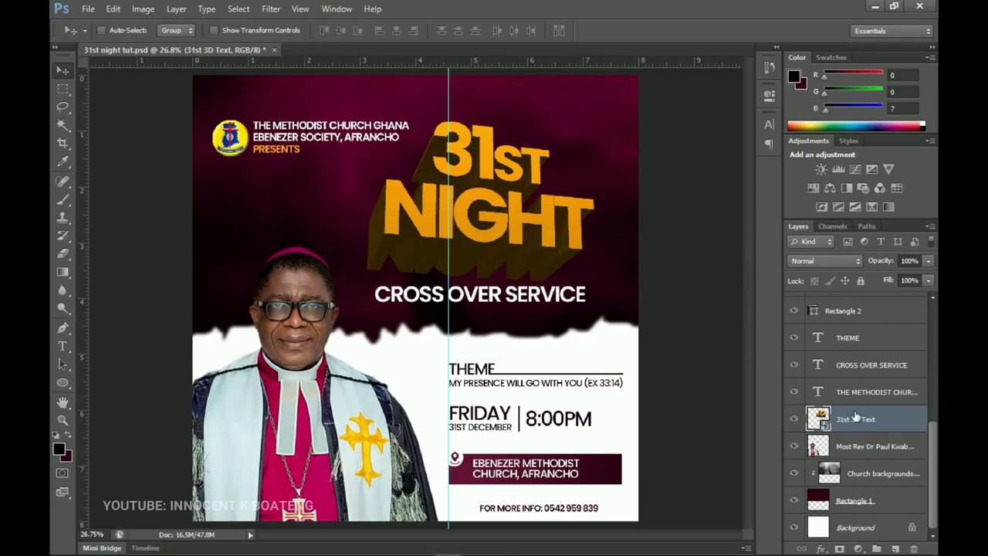
{"action": "key", "text": "ctrl+s"}
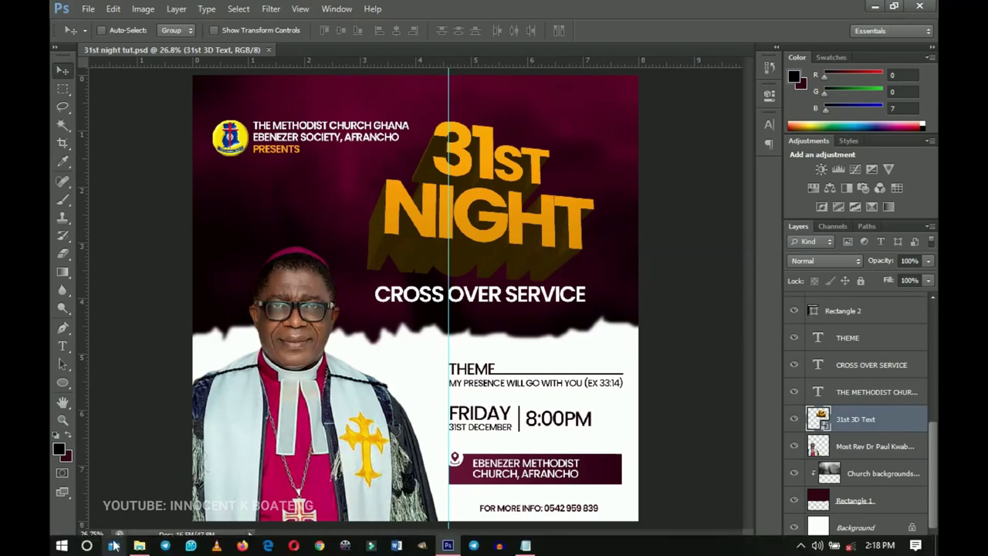
Step: Place the lens-flare-0000611 image from the 31st Night 2020 folder above the 3D title, enlarged to cover most of the flyer's upper area
{"action": "left_click", "coordinate": [139, 549]}
{"action": "left_click_drag", "start_coordinate": [438, 182], "coordinate": [590, 230]}
{"action": "left_click_drag", "start_coordinate": [505, 255], "coordinate": [571, 189]}
{"action": "left_click_drag", "start_coordinate": [601, 141], "coordinate": [730, 62]}
{"action": "left_click_drag", "start_coordinate": [594, 219], "coordinate": [624, 215]}
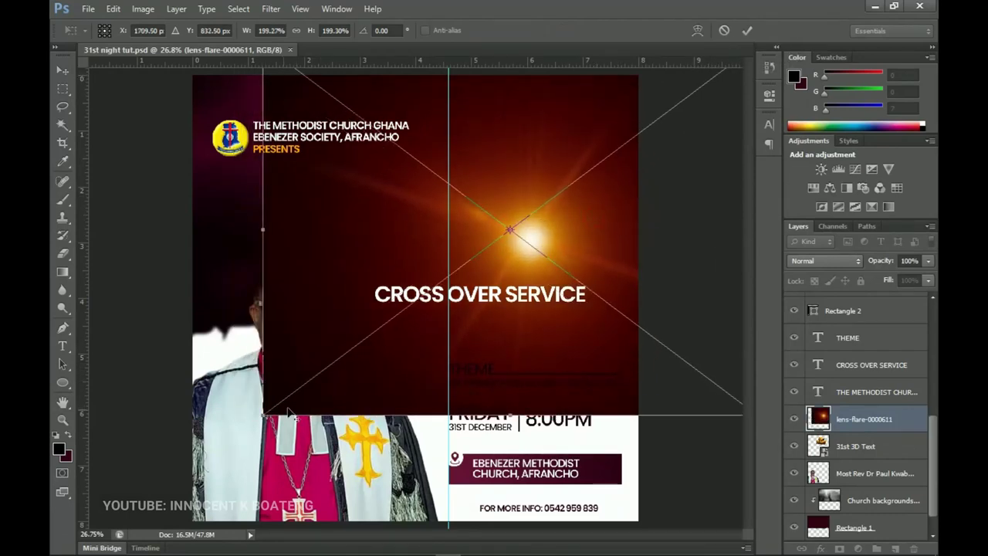
{"action": "left_click_drag", "start_coordinate": [262, 417], "coordinate": [237, 434]}
{"action": "key", "text": "Return"}
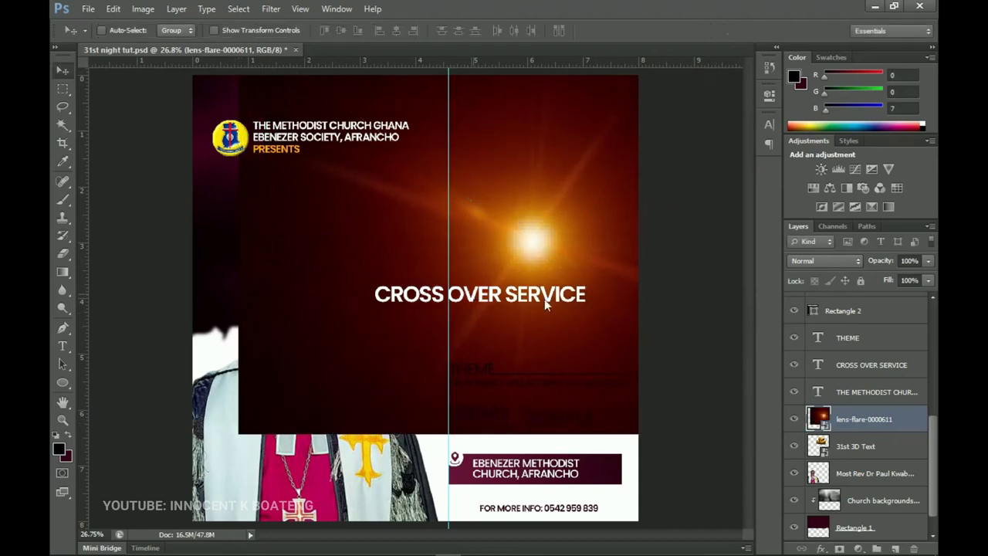
Step: Rasterize the lens flare layer and set its blend mode to Screen
{"action": "right_click", "coordinate": [864, 419]}
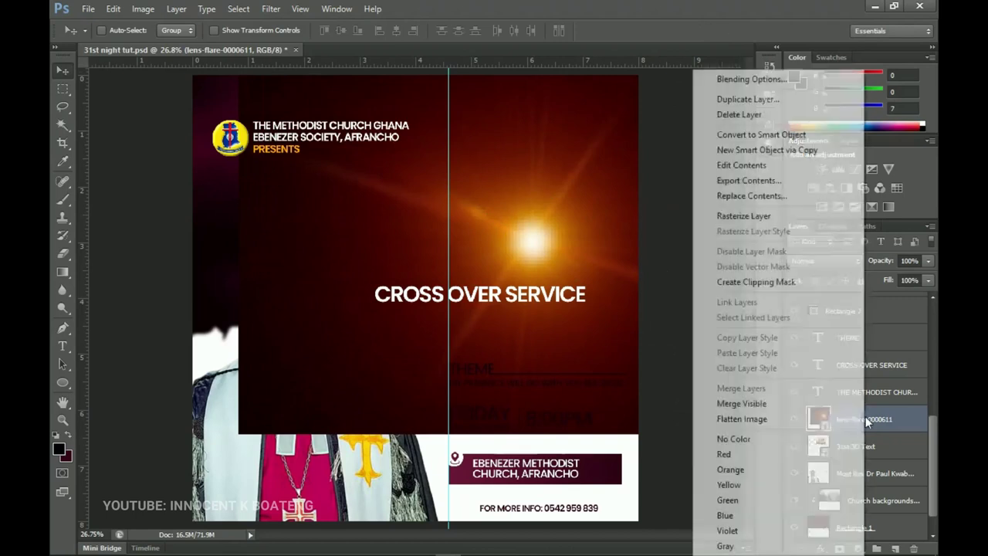
{"action": "left_click", "coordinate": [761, 215]}
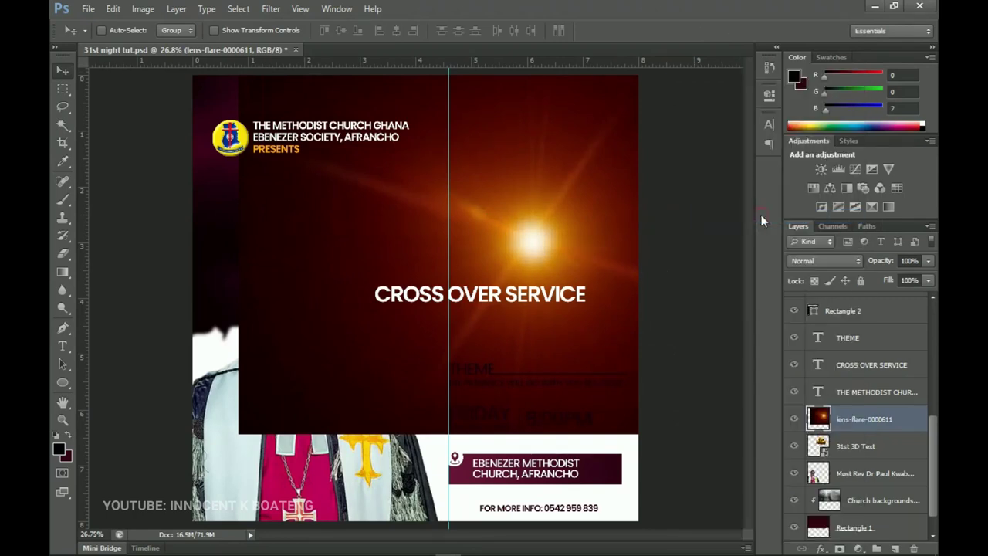
{"action": "left_click", "coordinate": [833, 263]}
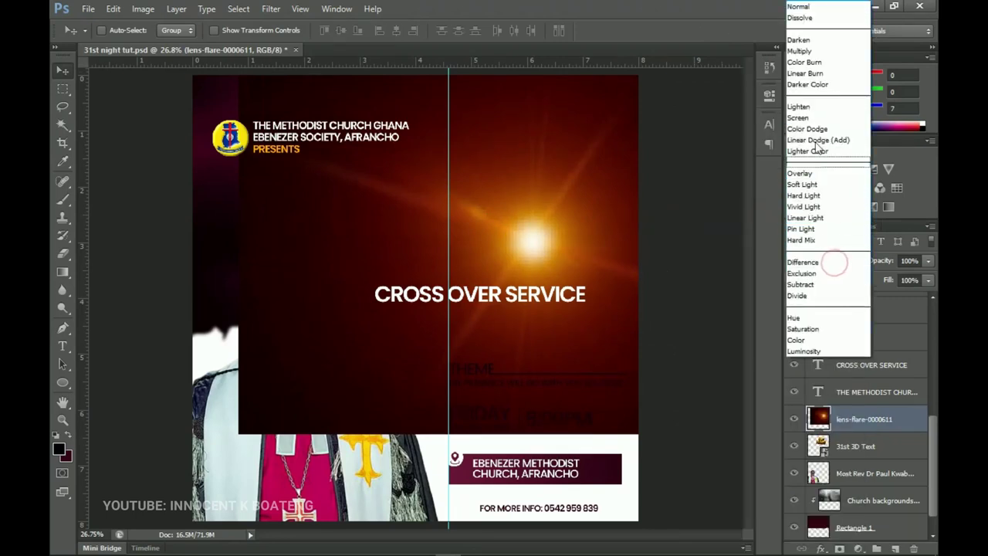
{"action": "left_click", "coordinate": [807, 121]}
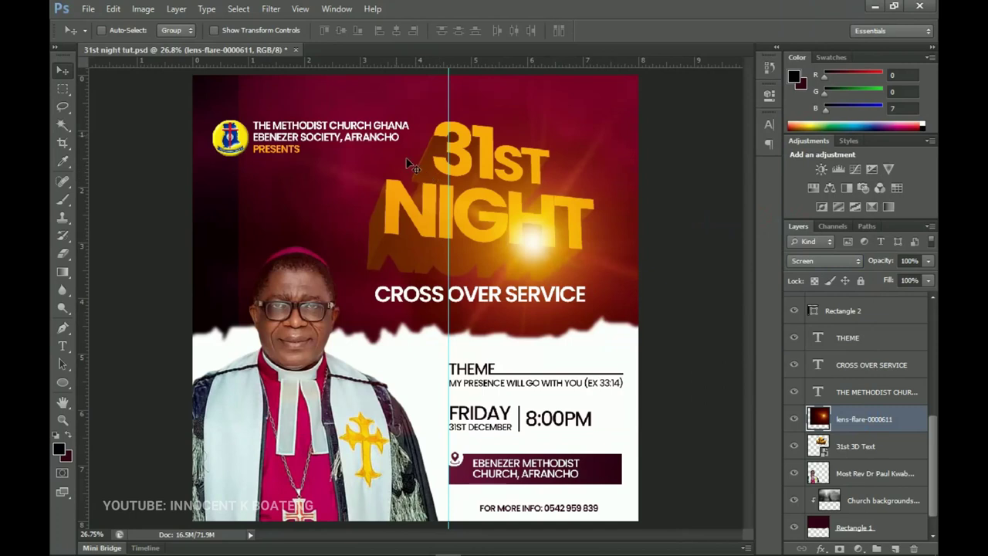
Step: Apply a Gaussian Blur with a radius of about 42.8 pixels to the lens flare layer
{"action": "left_click", "coordinate": [266, 9]}
{"action": "mouse_move", "coordinate": [401, 148]}
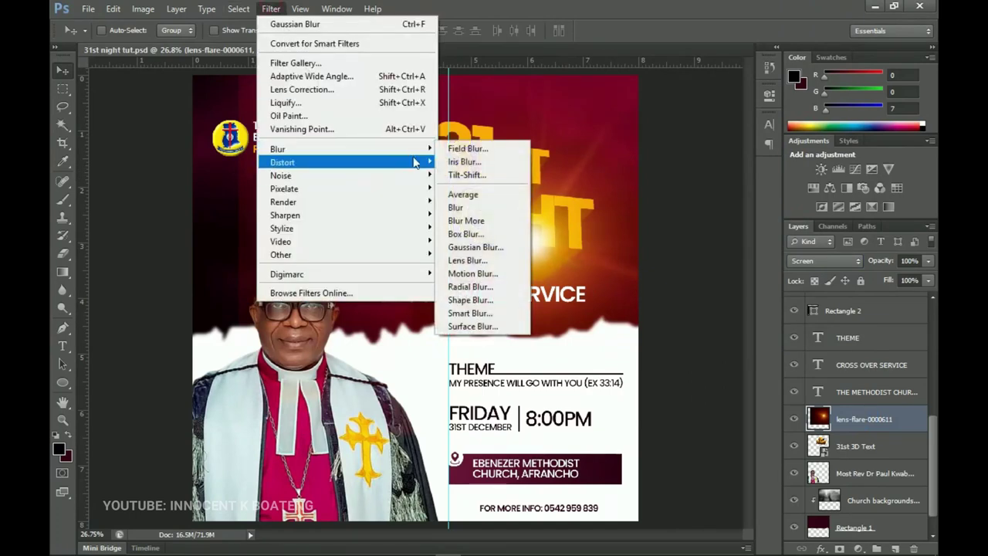
{"action": "left_click", "coordinate": [472, 247]}
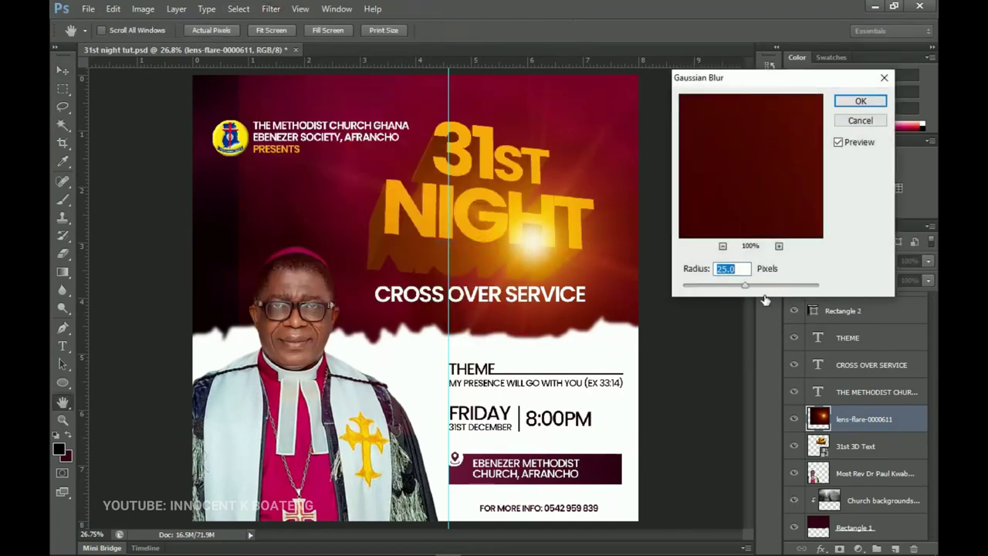
{"action": "left_click_drag", "start_coordinate": [755, 286], "coordinate": [760, 283]}
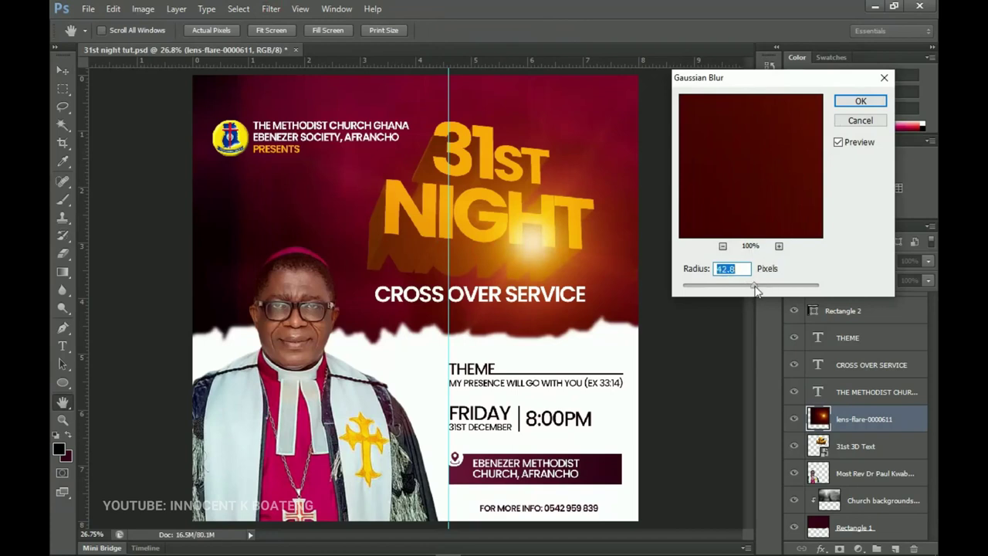
{"action": "left_click", "coordinate": [860, 101]}
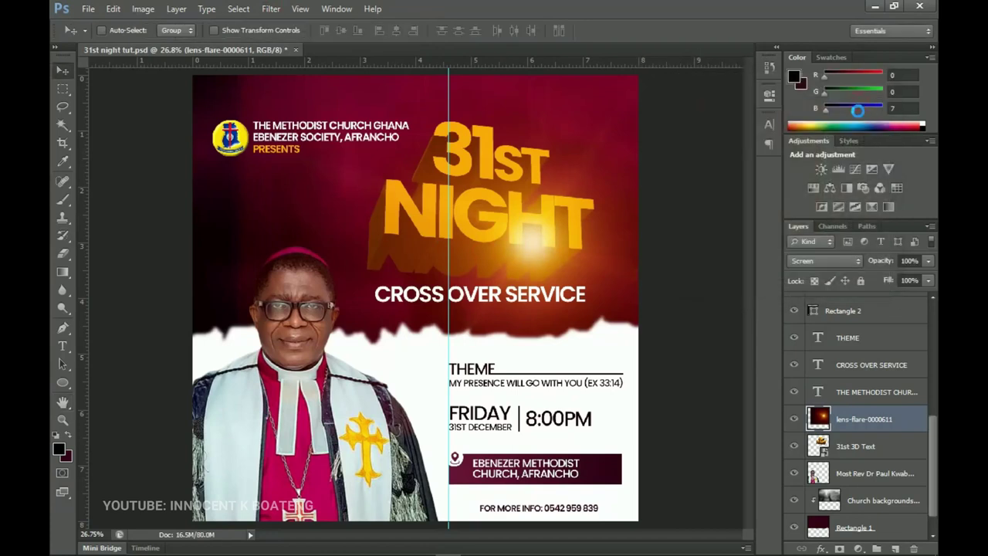
Step: Move the lens flare to the end of the word NIGHT and scale it up to about 122.5%
{"action": "left_click_drag", "start_coordinate": [533, 246], "coordinate": [580, 249]}
{"action": "key", "text": "ctrl+t"}
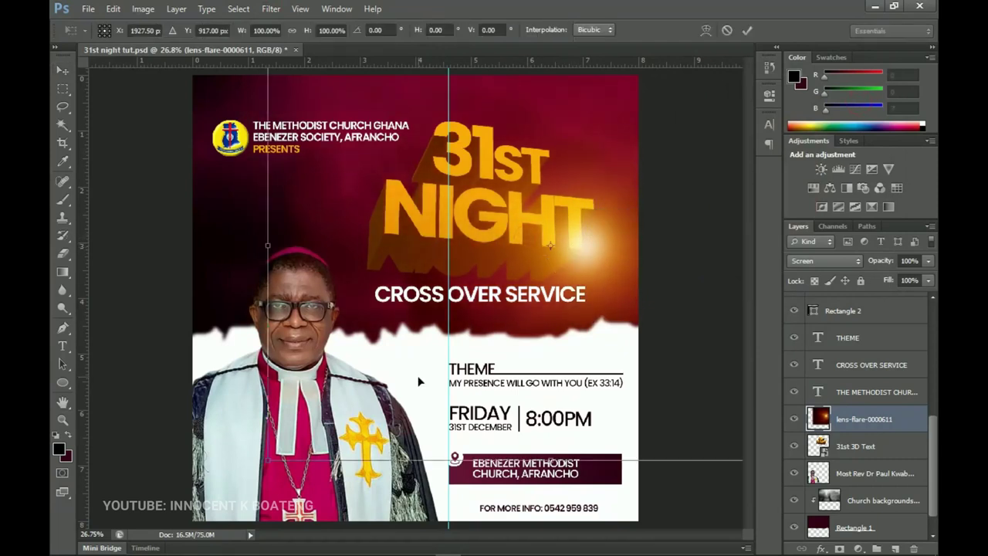
{"action": "key", "text": "ctrl+minus"}
{"action": "left_click_drag", "start_coordinate": [277, 449], "coordinate": [223, 491]}
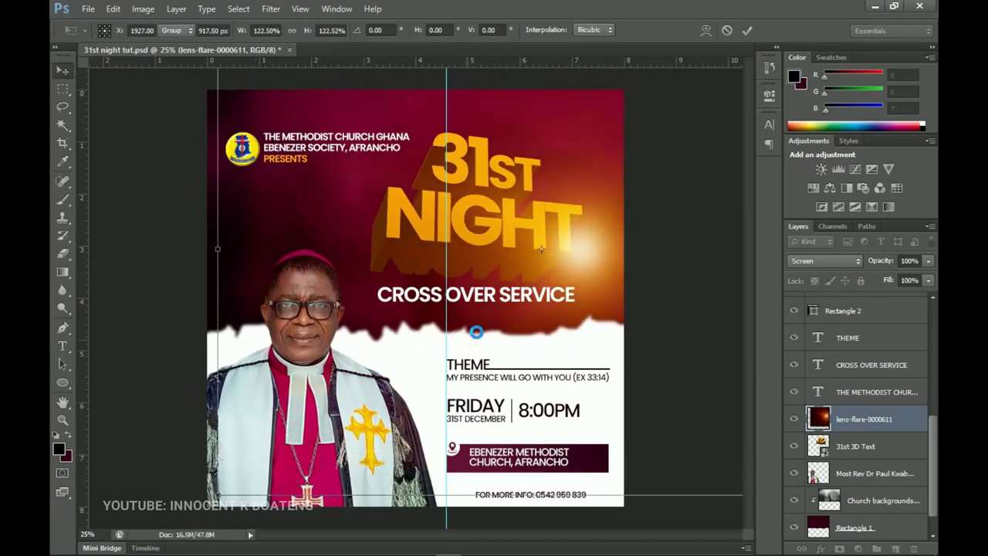
{"action": "key", "text": "Return"}
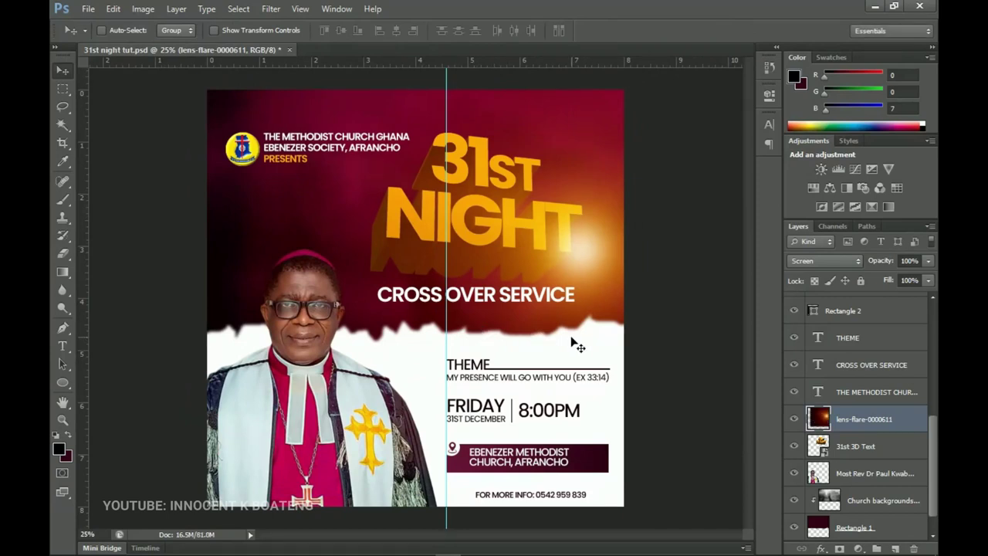
Step: Shift the lens flare's colour towards red with a Hue/Saturation adjustment, setting Hue to -25
{"action": "key", "text": "ctrl+u"}
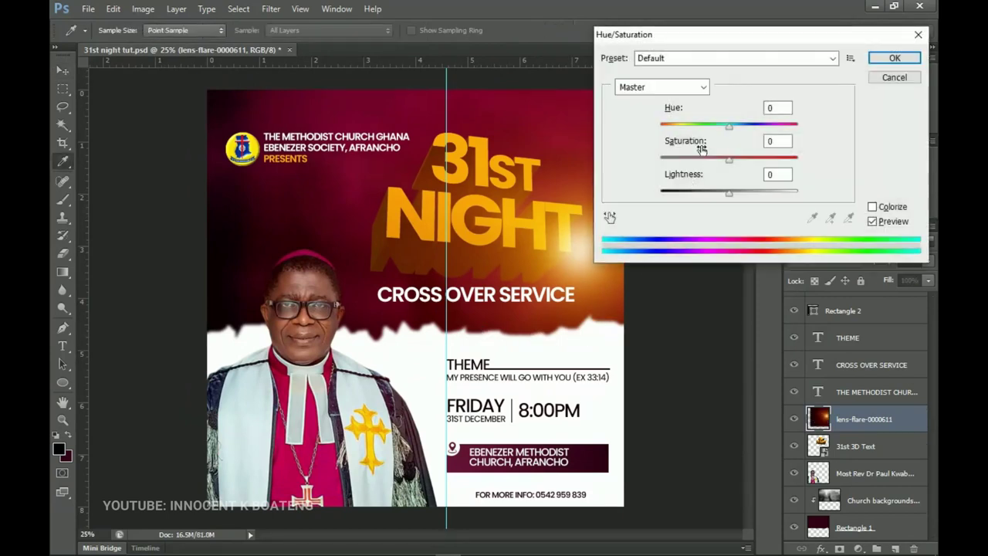
{"action": "left_click_drag", "start_coordinate": [729, 127], "coordinate": [714, 141]}
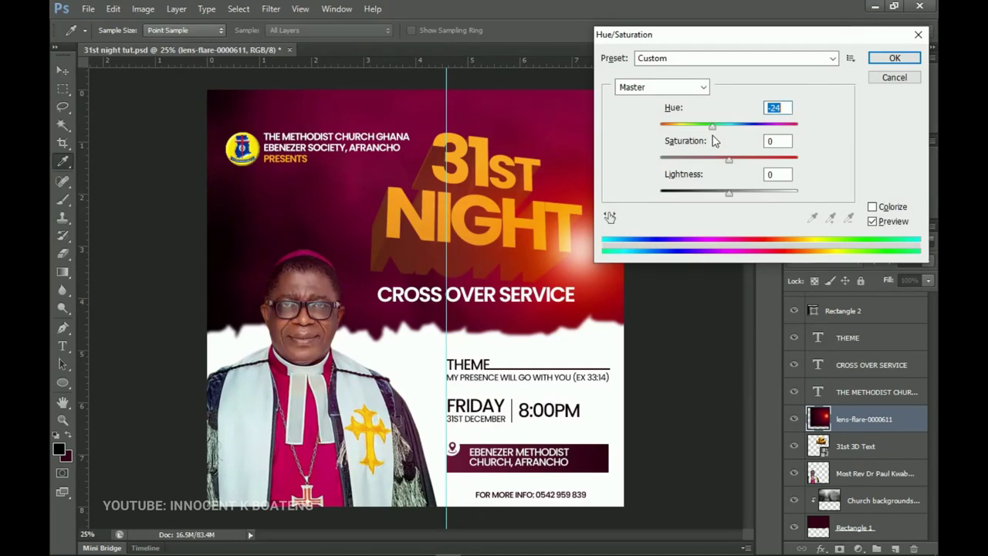
{"action": "mouse_move", "coordinate": [711, 127]}
{"action": "left_mouse_down"}
{"action": "mouse_move", "coordinate": [794, 127]}
{"action": "mouse_move", "coordinate": [601, 151]}
{"action": "mouse_move", "coordinate": [712, 127]}
{"action": "left_mouse_up"}
{"action": "left_click", "coordinate": [899, 60]}
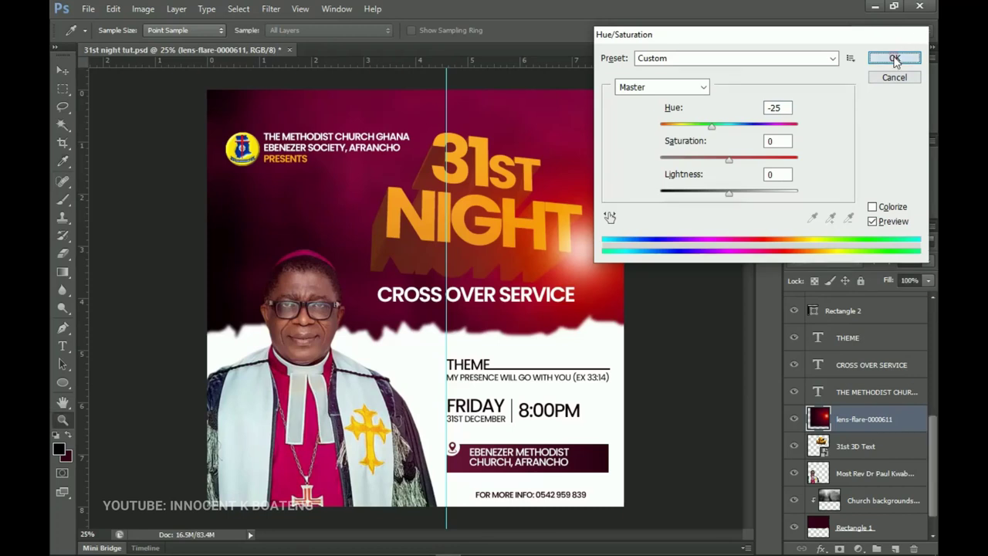
{"action": "left_click", "coordinate": [894, 60]}
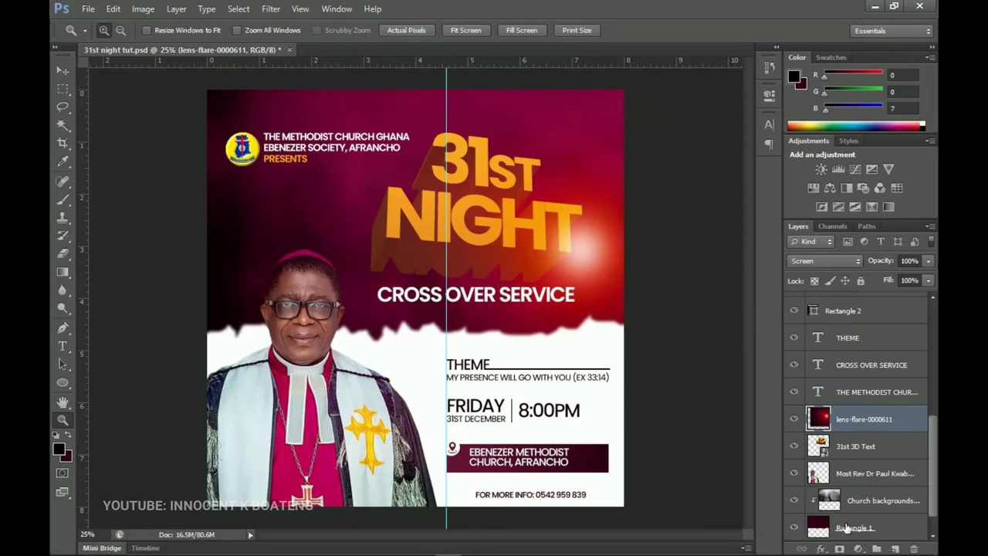
Step: Add a layer mask to the lens flare and paint black with a soft 900 px brush over the church heading and the flyer's upper edge
{"action": "left_click", "coordinate": [839, 549]}
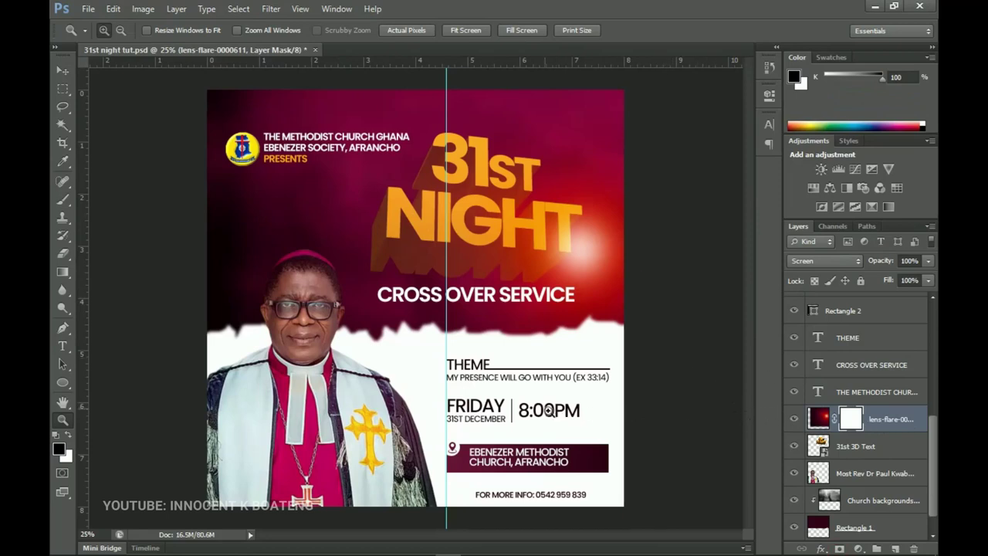
{"action": "key", "text": "b"}
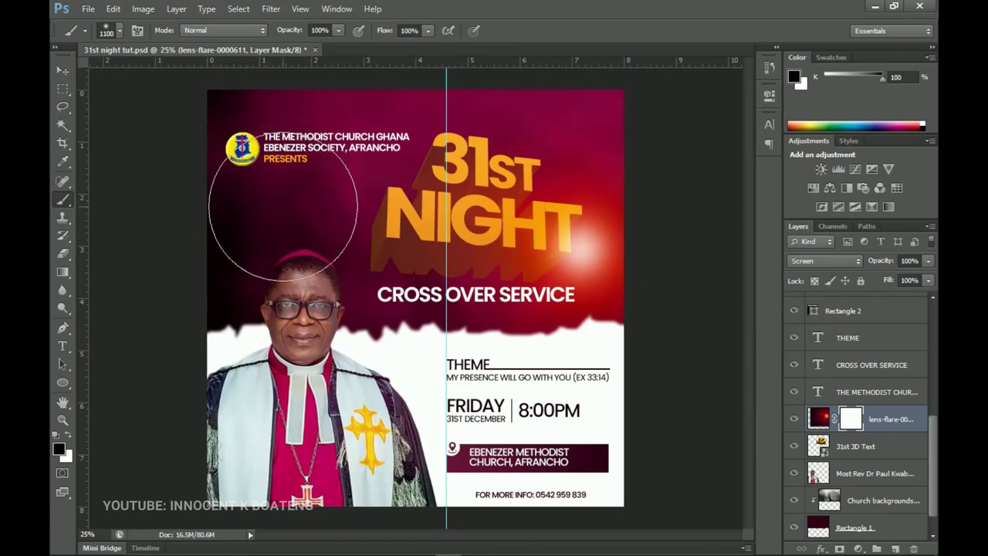
{"action": "key", "text": "bracketleft"}
{"action": "key", "text": "bracketleft"}
{"action": "mouse_move", "coordinate": [301, 131]}
{"action": "left_mouse_down"}
{"action": "mouse_move", "coordinate": [342, 110]}
{"action": "mouse_move", "coordinate": [335, 137]}
{"action": "left_mouse_up"}
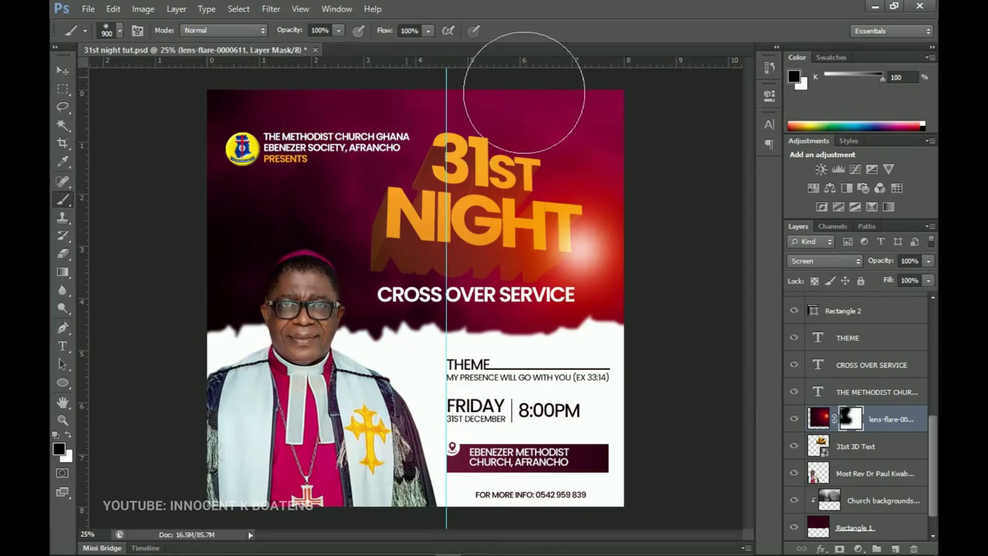
{"action": "left_click_drag", "start_coordinate": [507, 55], "coordinate": [595, 55]}
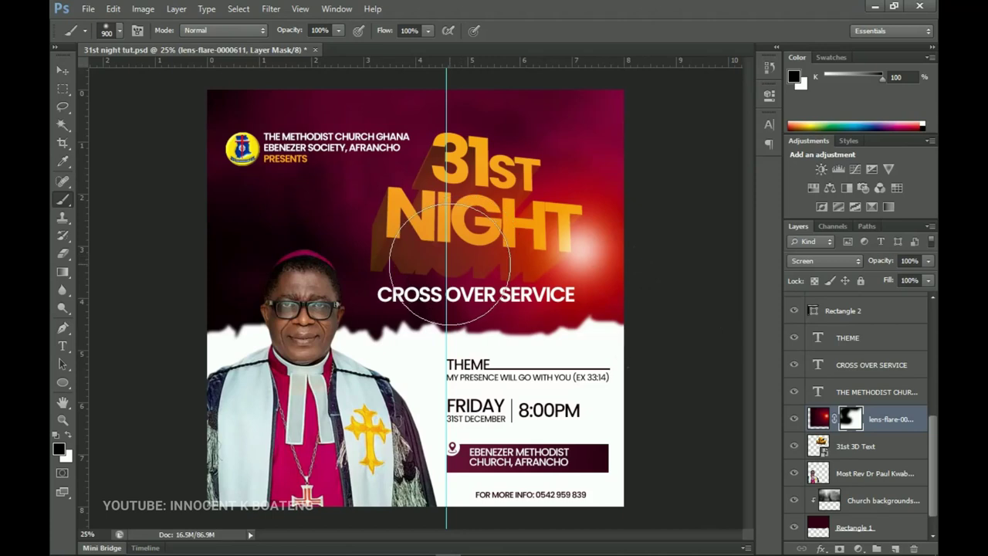
Step: Brush more of the lens flare out of its mask around the minister's portrait, and review the whole flyer
{"action": "key", "text": "z"}
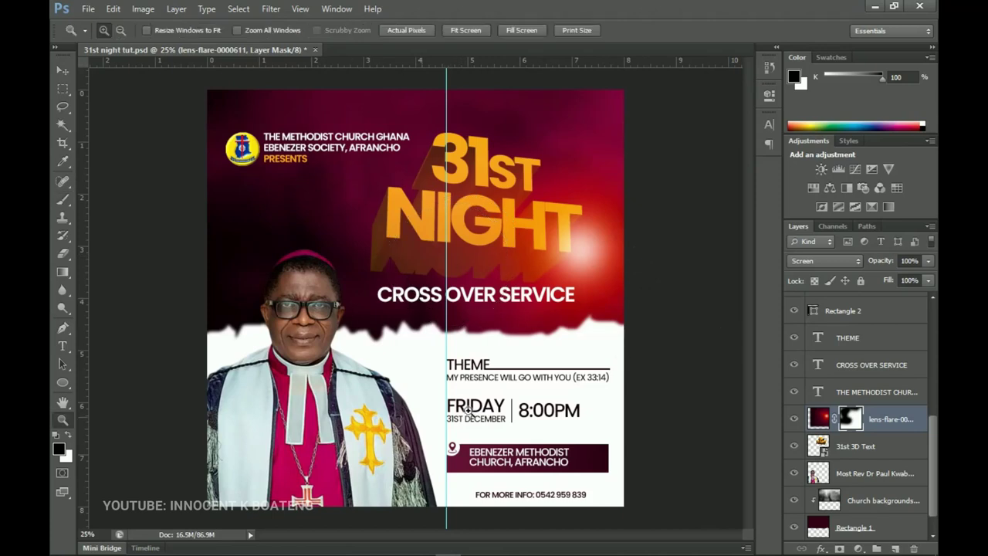
{"action": "key", "text": "b"}
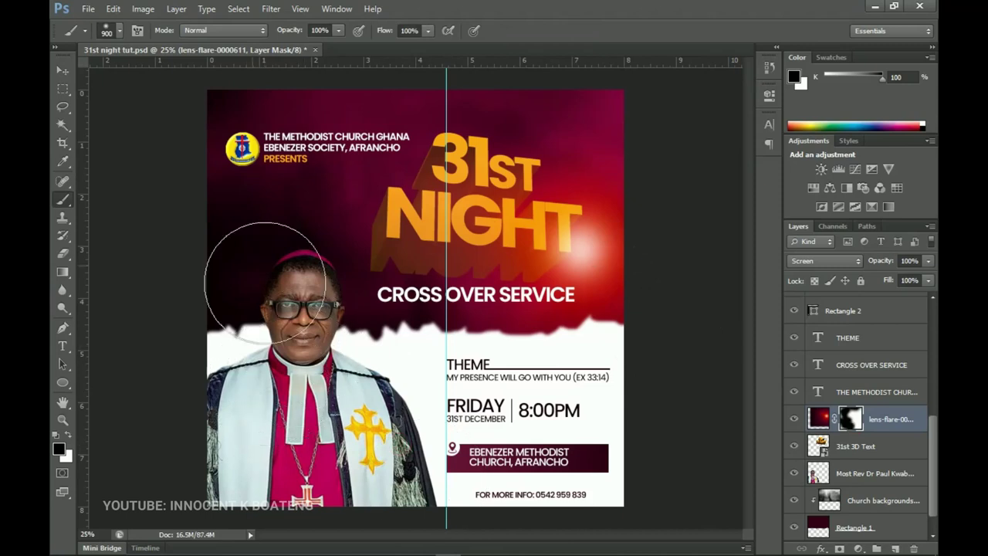
{"action": "key", "text": "z"}
{"action": "left_click", "coordinate": [330, 201]}
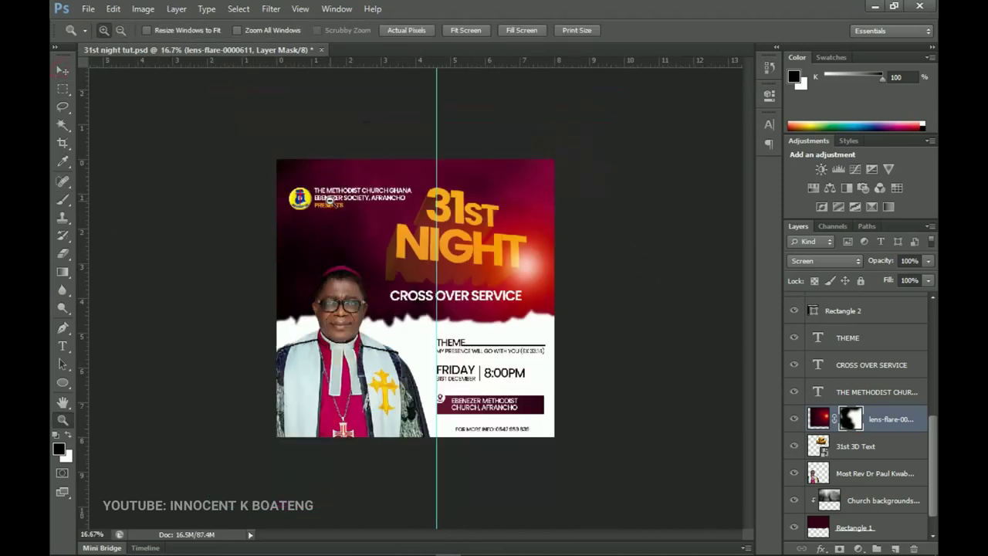
{"action": "key", "text": "ctrl+plus"}
{"action": "key", "text": "v"}
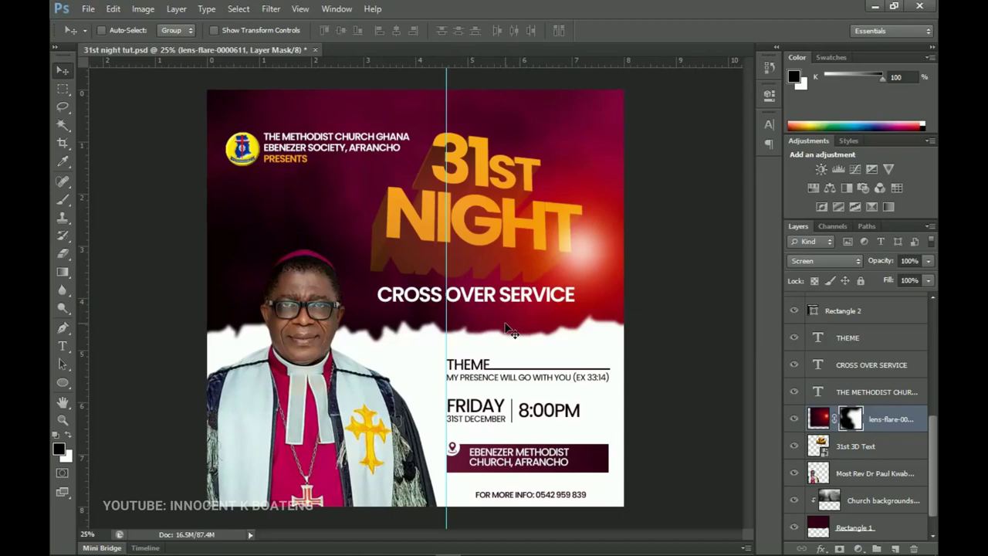